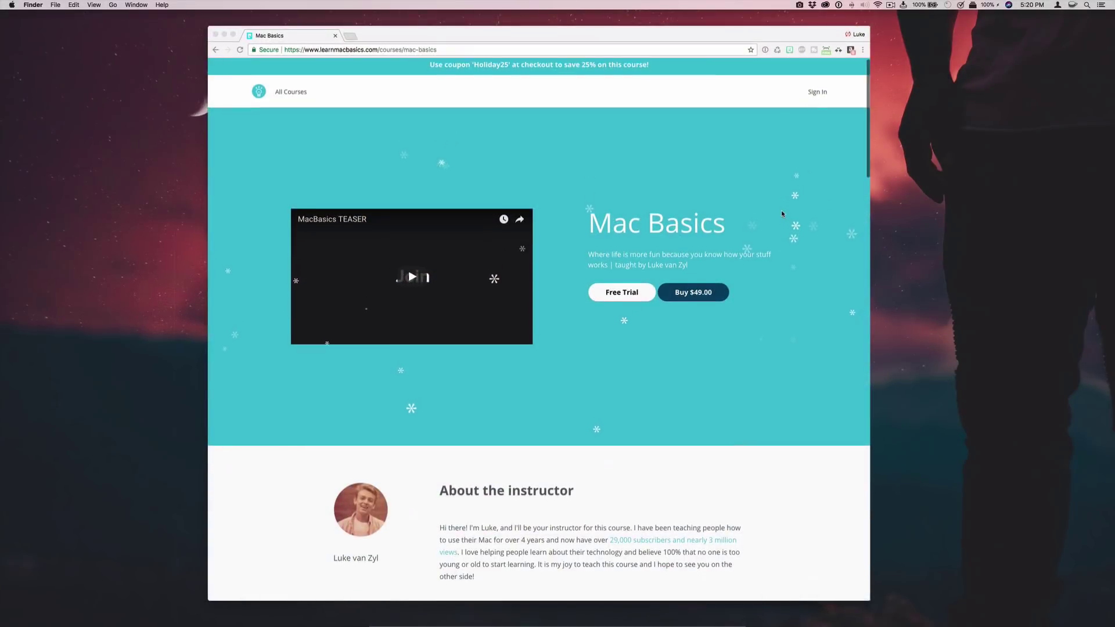
Look through the Mac Basics course page, from the instructor section down through the course contents and curriculum.
scroll(782, 214, down, 3)
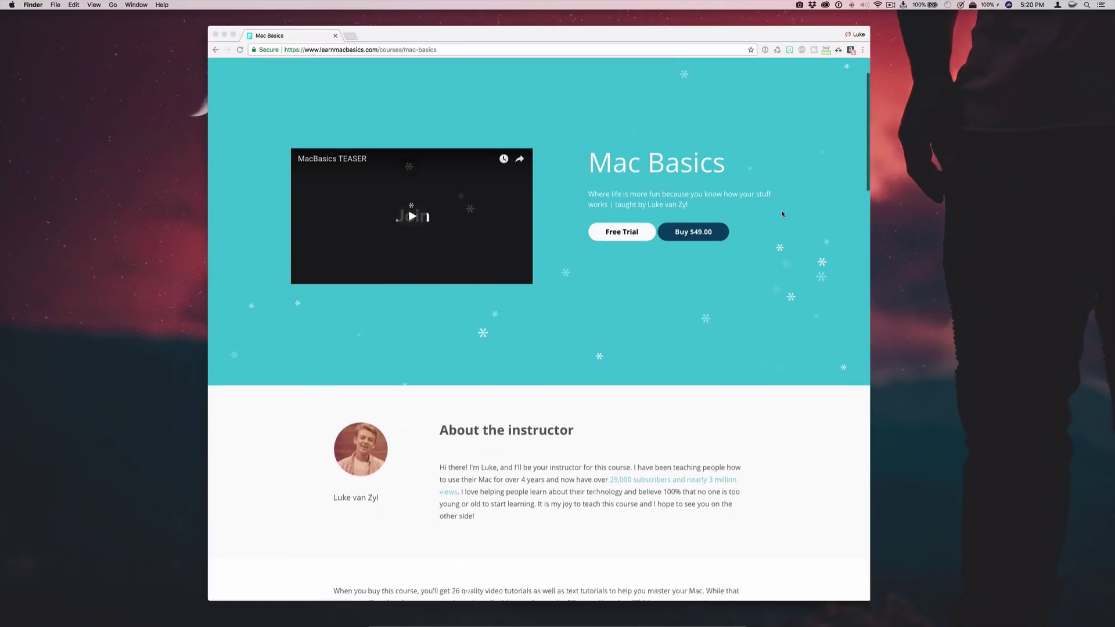
scroll(781, 214, down, 3)
scroll(782, 214, down, 5)
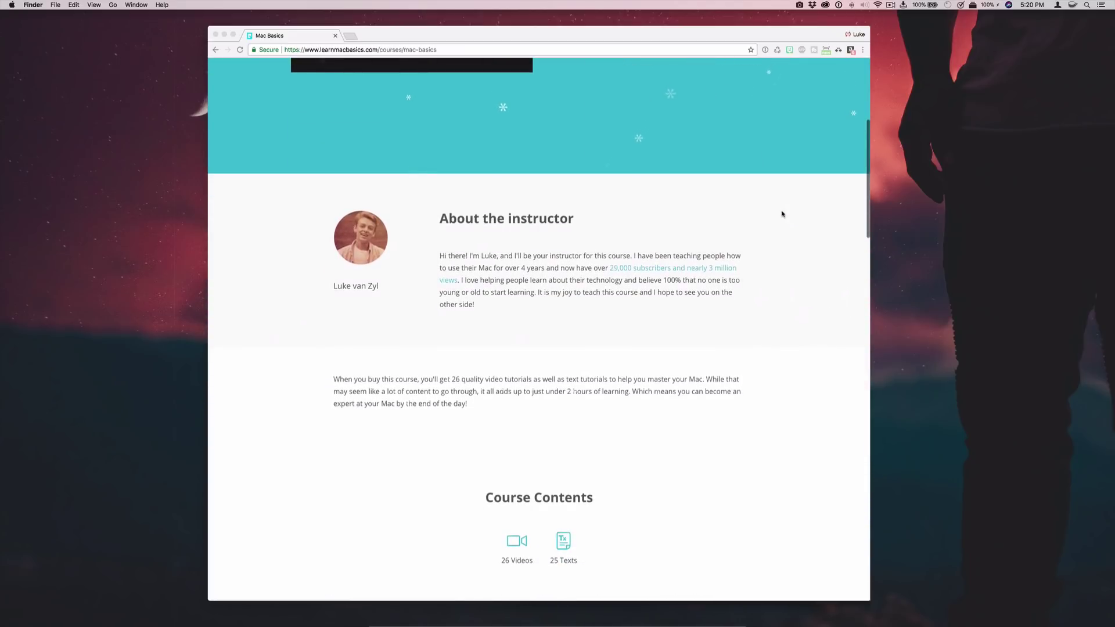
scroll(782, 213, down, 3)
scroll(781, 214, down, 2)
scroll(782, 214, down, 4)
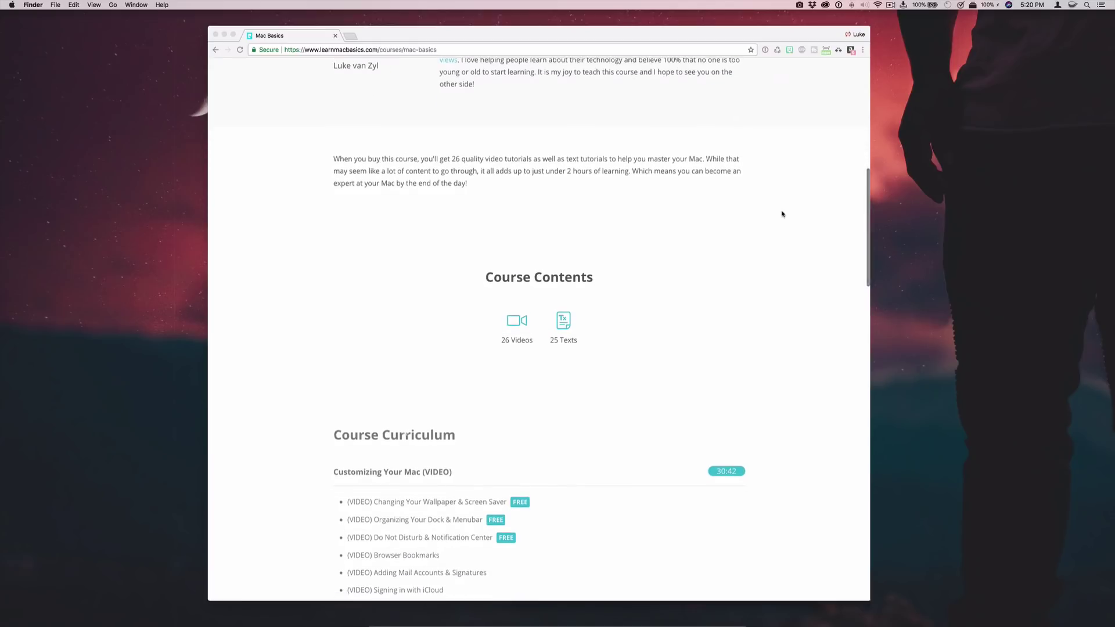
scroll(781, 214, down, 6)
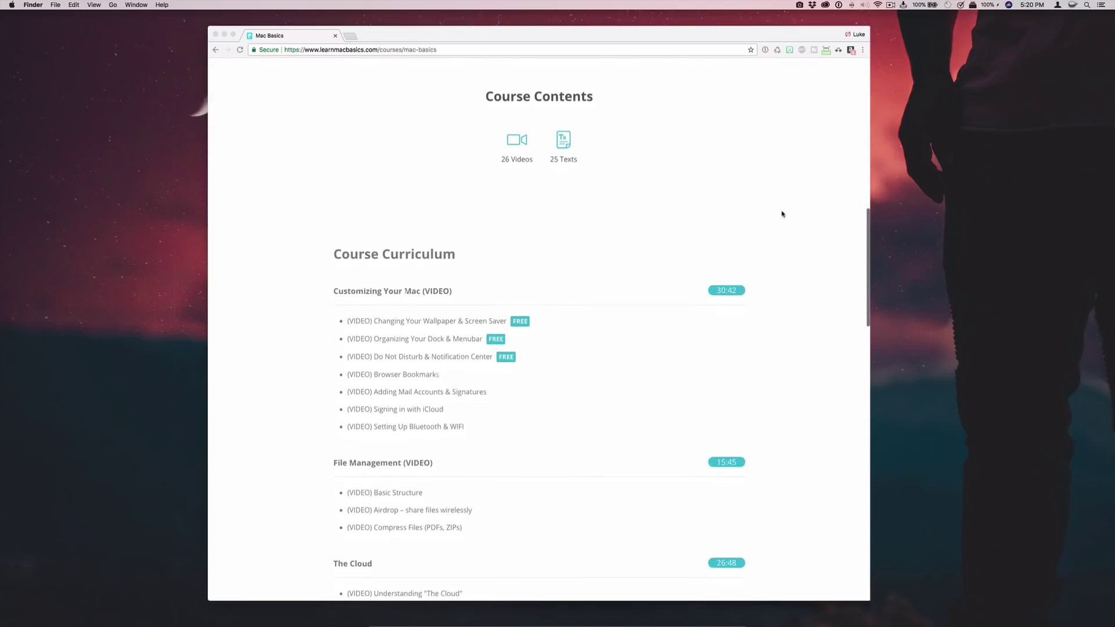
scroll(782, 214, down, 2)
scroll(782, 213, down, 9)
scroll(782, 213, down, 11)
scroll(782, 214, down, 17)
scroll(781, 214, down, 5)
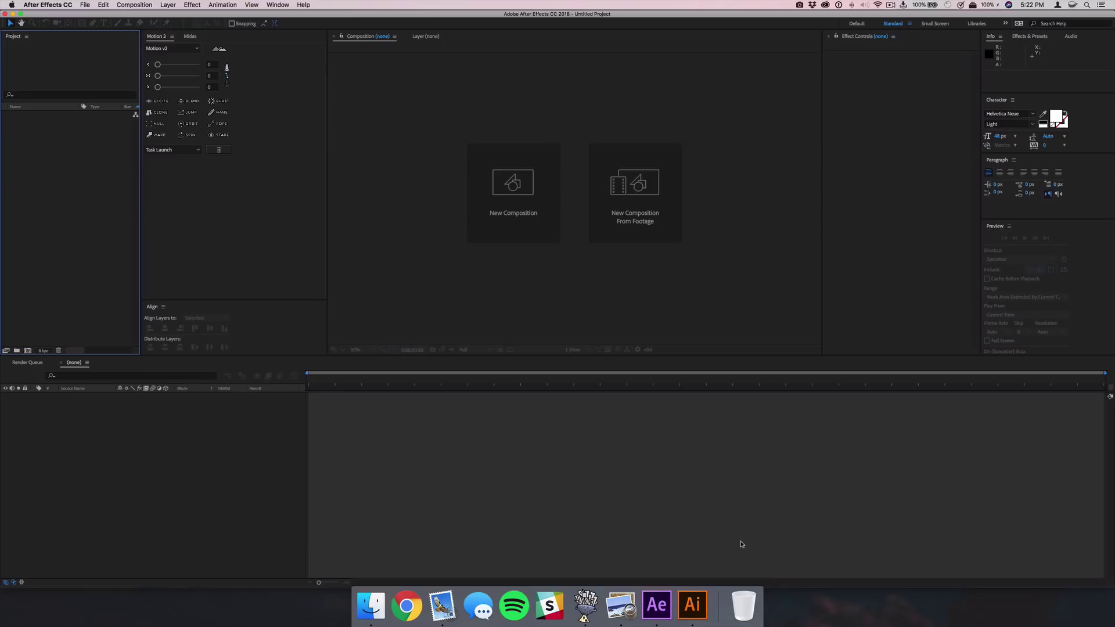
Switch to Illustrator and draw a rounded rectangle about 846 by 289 pt, centred on the artboard.
click(696, 608)
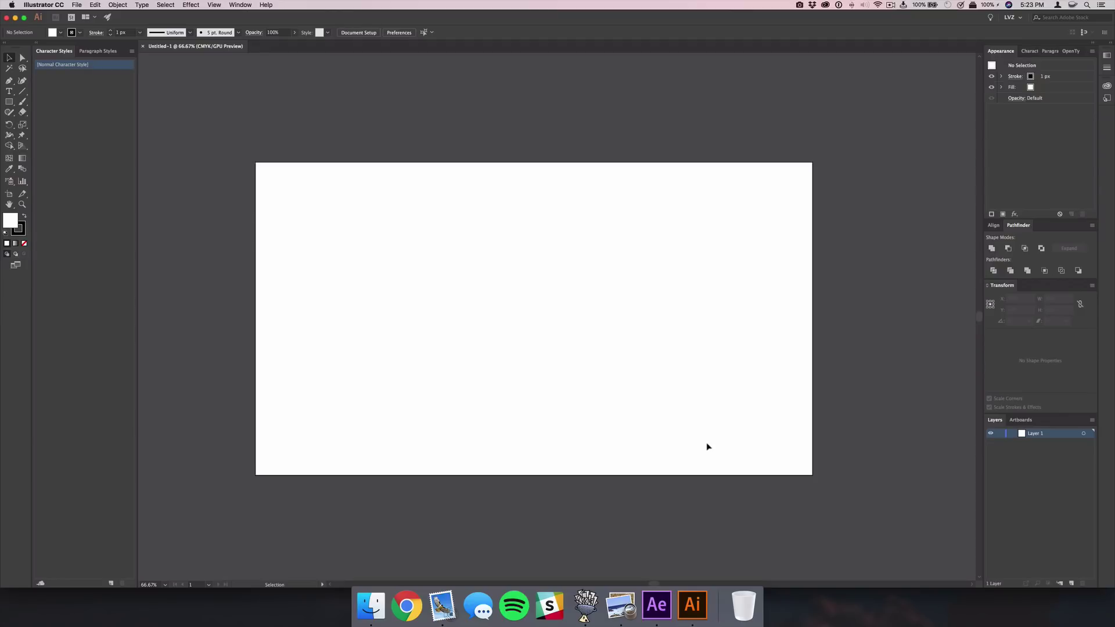
key(m)
drag(7, 107, 58, 113)
drag(437, 273, 682, 356)
key(v)
click(389, 32)
click(425, 32)
Remove the rounded rectangle's stroke and set its fill to hex 4BBBFB.
click(19, 228)
click(24, 244)
double_click(10, 220)
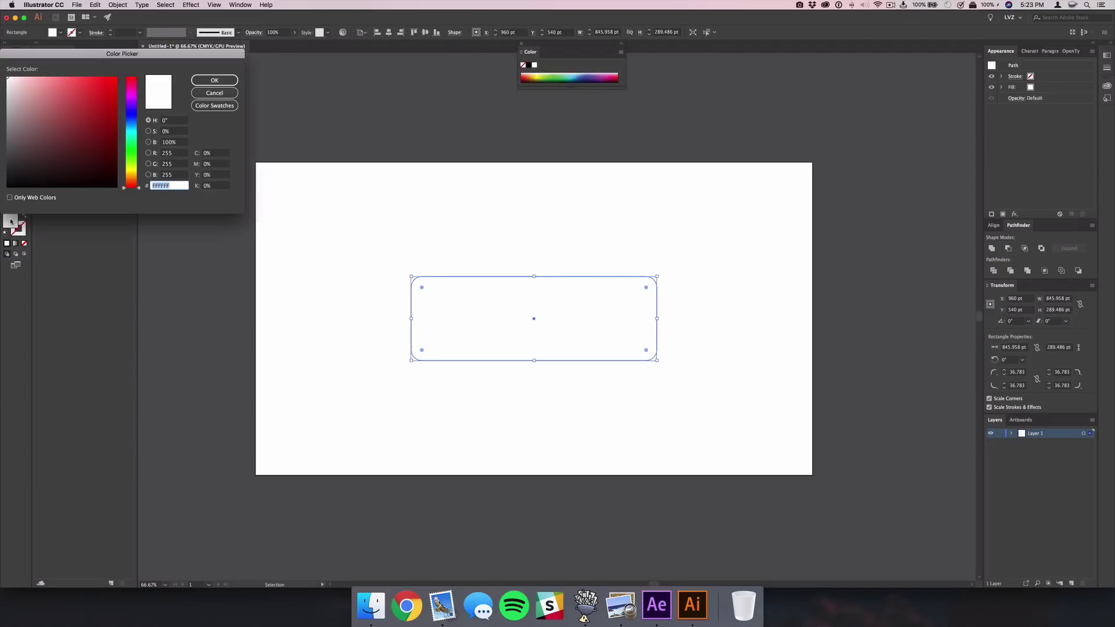
text(4BBBFB)
key(Return)
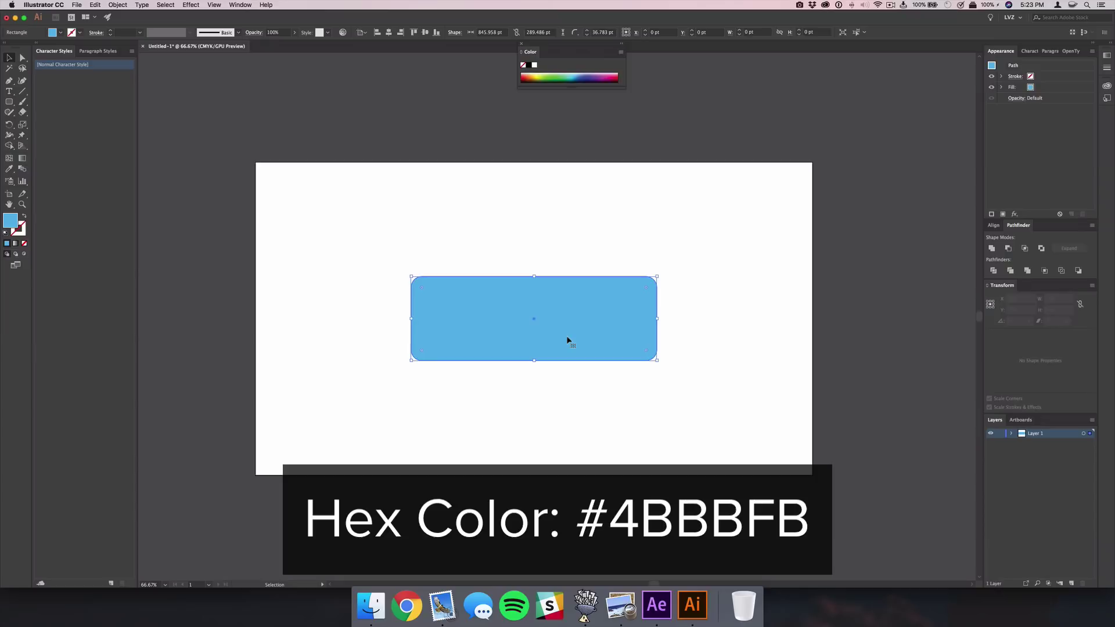
click(687, 414)
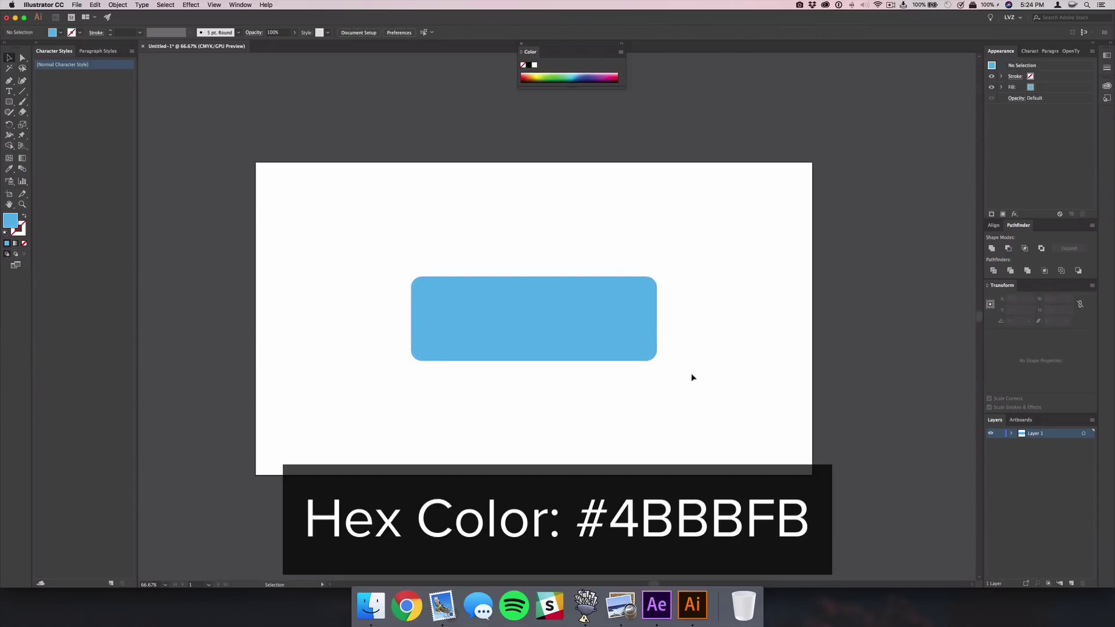
Draw an upright ellipse about 364 by 586 pt beside the blue rectangle and fill it with green.
drag(9, 103, 50, 122)
drag(658, 243, 765, 410)
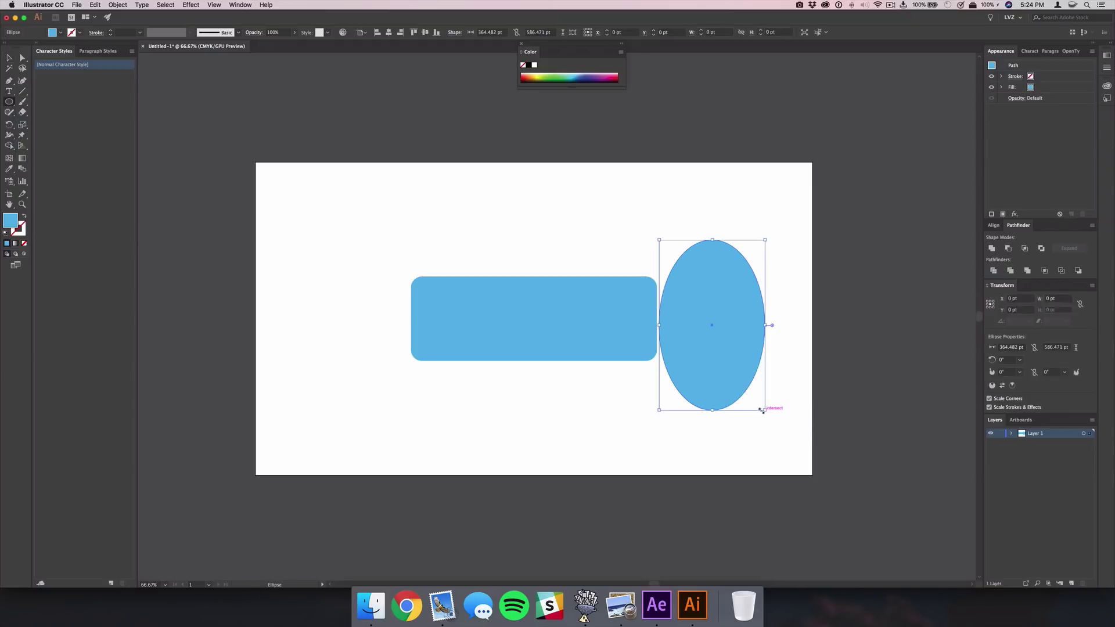
double_click(6, 225)
click(127, 147)
key(Return)
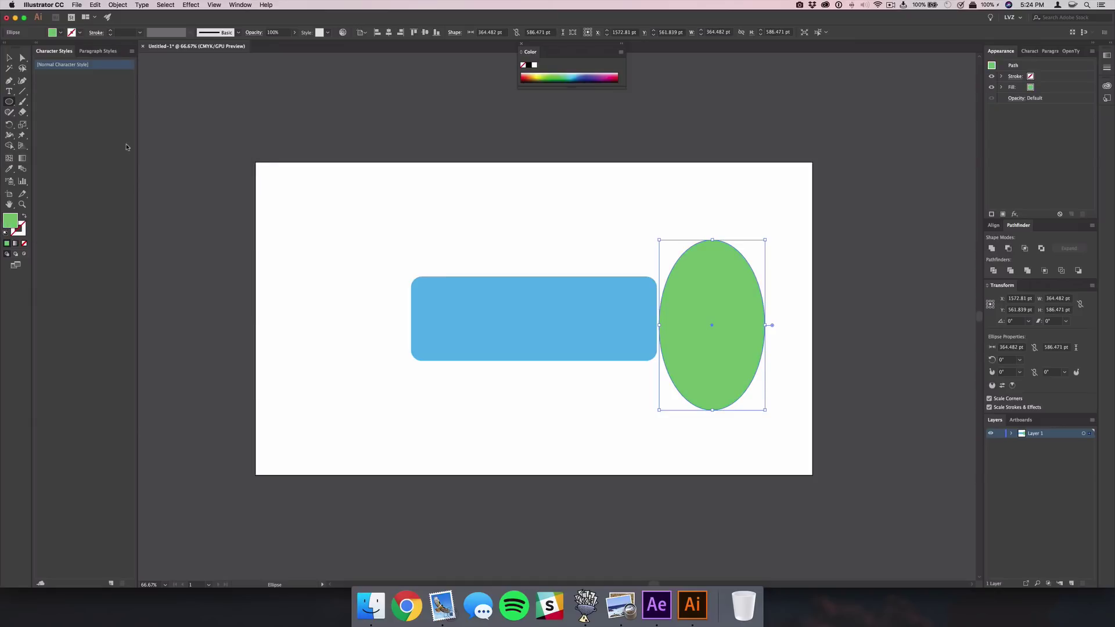
Draw a square of about 574 pt, fill it with magenta, and place it over the ellipse with the ellipse's lower end exposed.
drag(9, 101, 30, 104)
drag(664, 205, 831, 345)
double_click(14, 220)
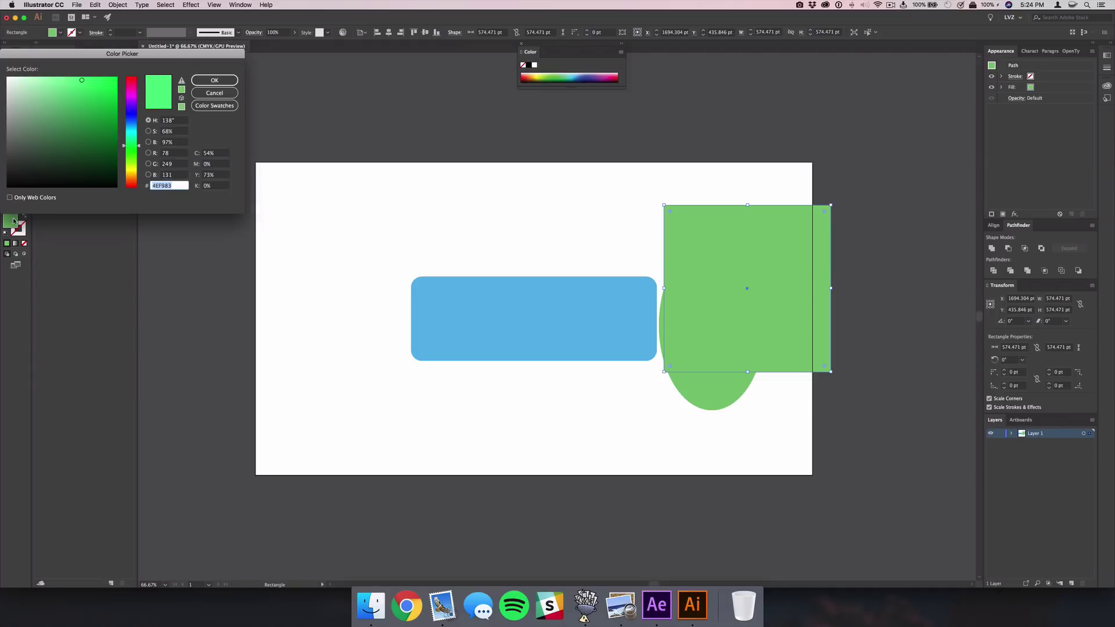
click(128, 106)
click(212, 82)
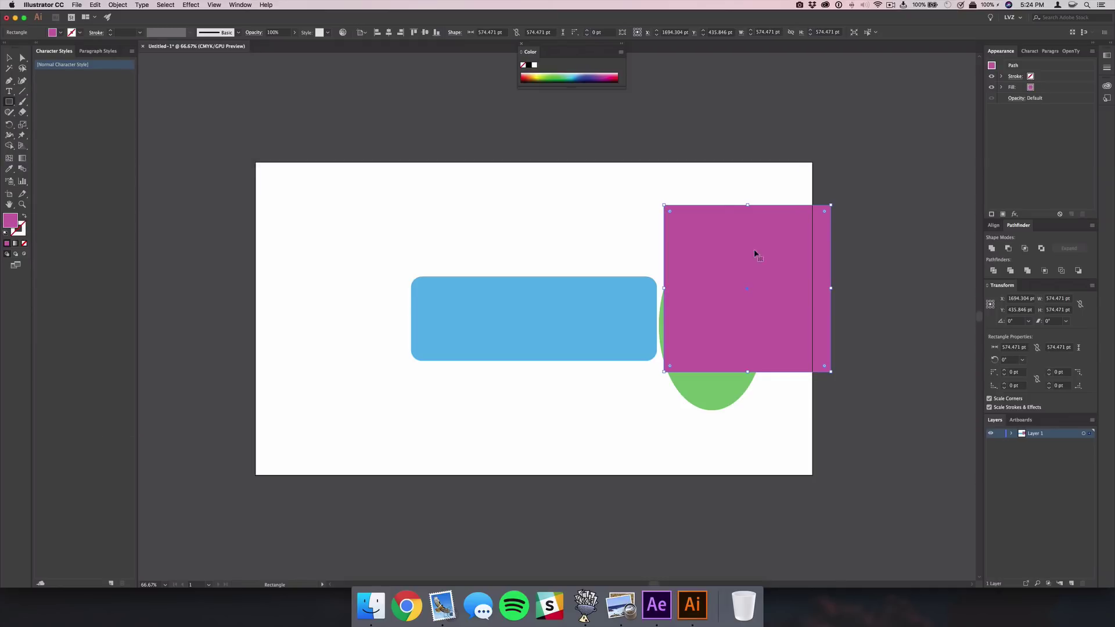
drag(744, 319, 716, 336)
click(761, 398)
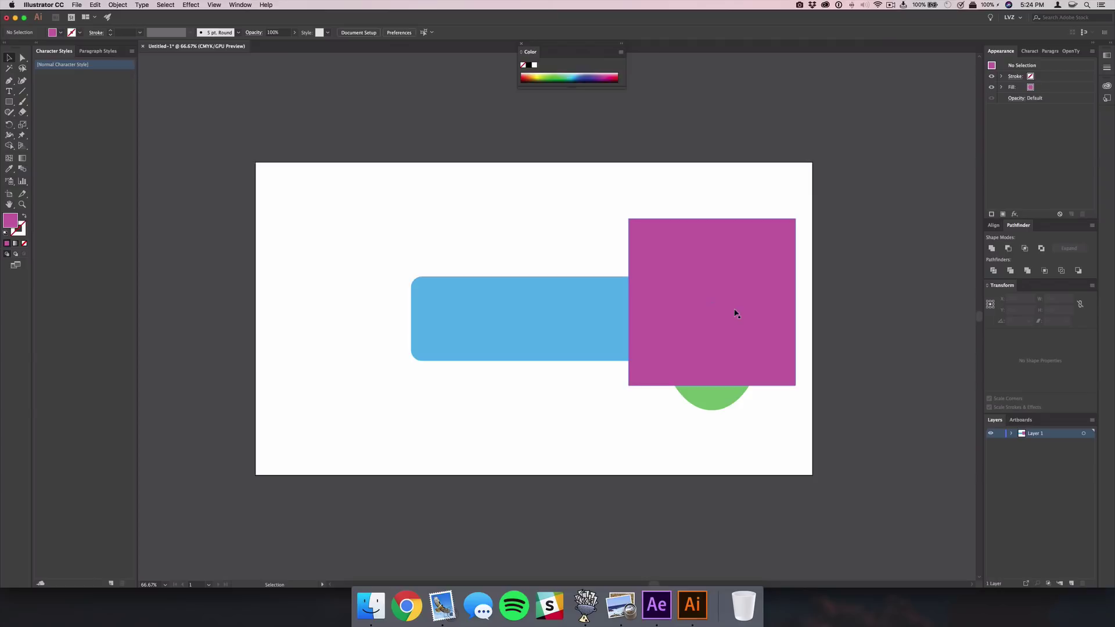
Duplicate the magenta square diagonally down to the ellipse's centre line and narrow the ellipse to about 190 pt wide.
click(733, 333)
drag(686, 298, 772, 386)
click(921, 384)
click(696, 399)
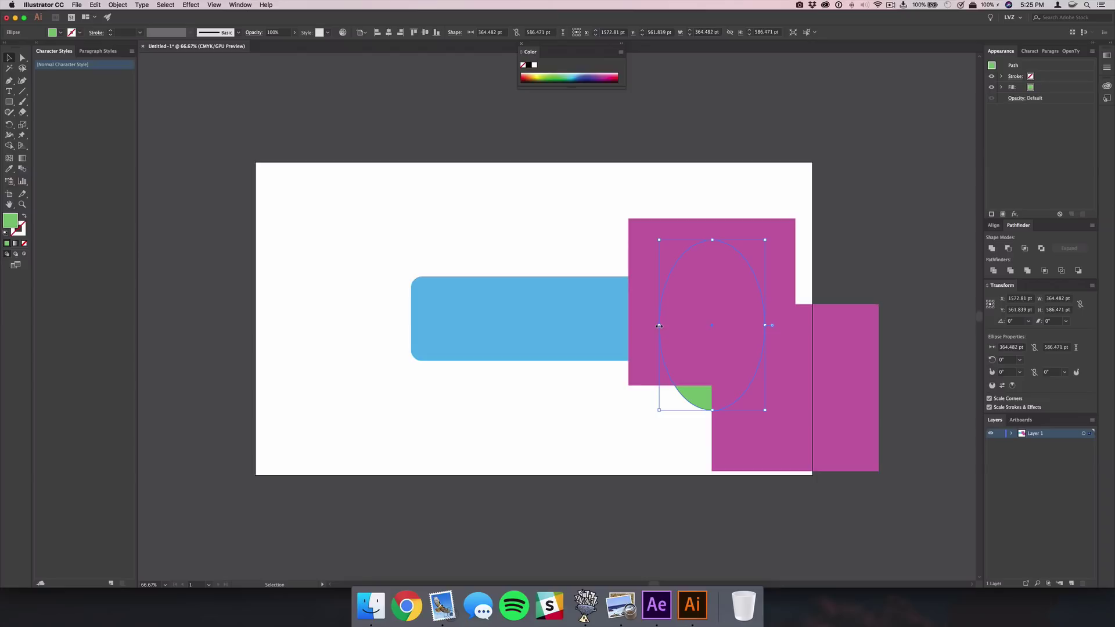
drag(659, 325, 685, 330)
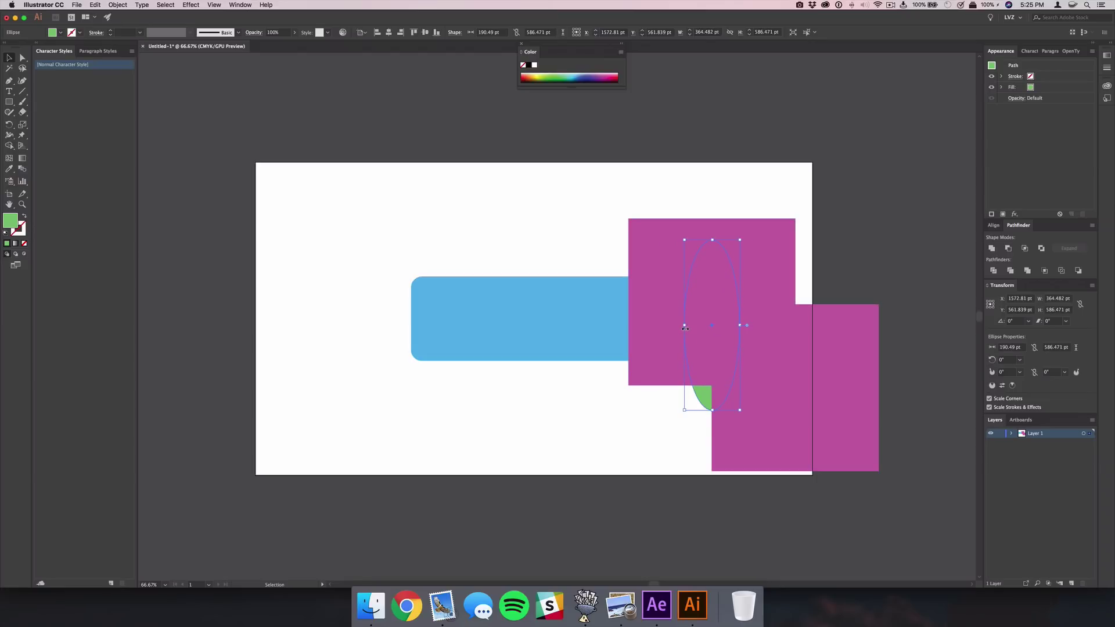
Unite the two magenta squares into a single shape with Pathfinder.
click(830, 397)
shift+click(790, 280)
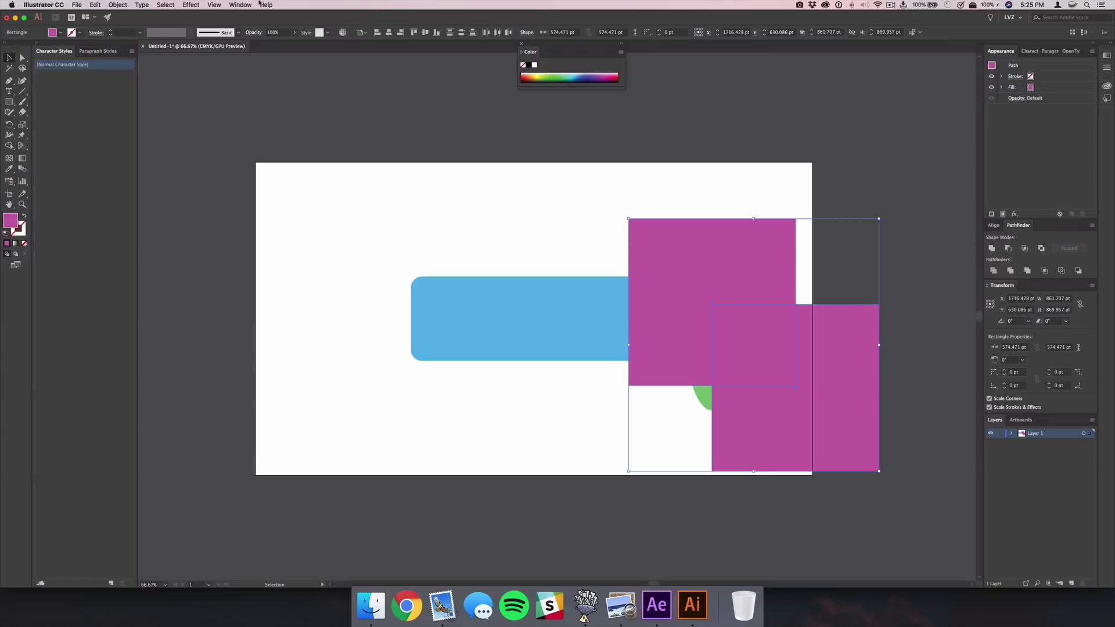
click(240, 5)
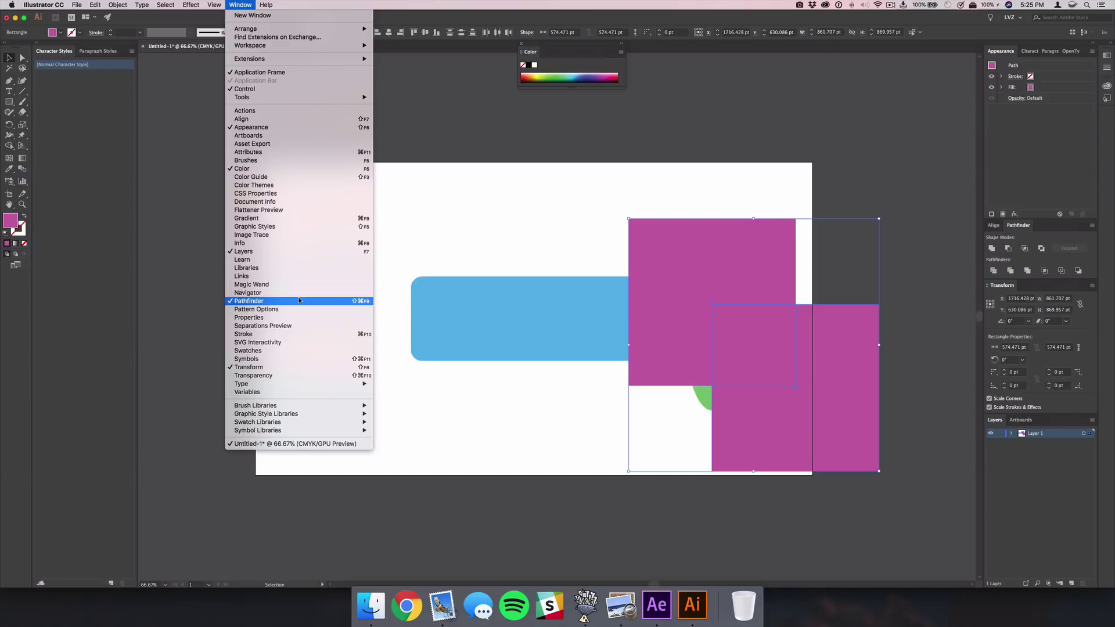
click(1044, 220)
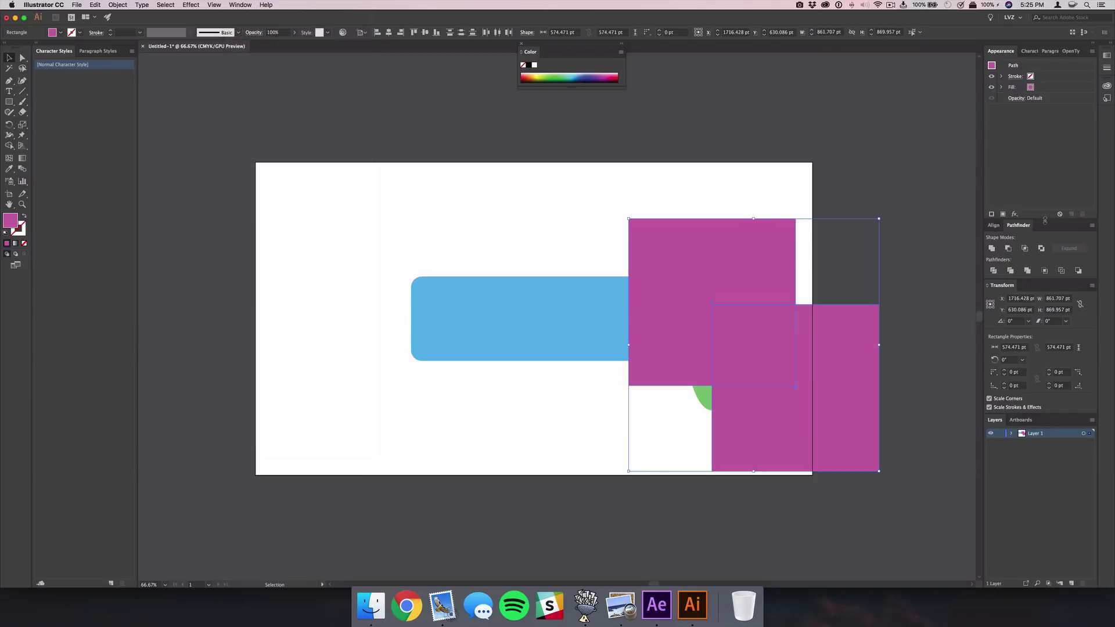
click(993, 248)
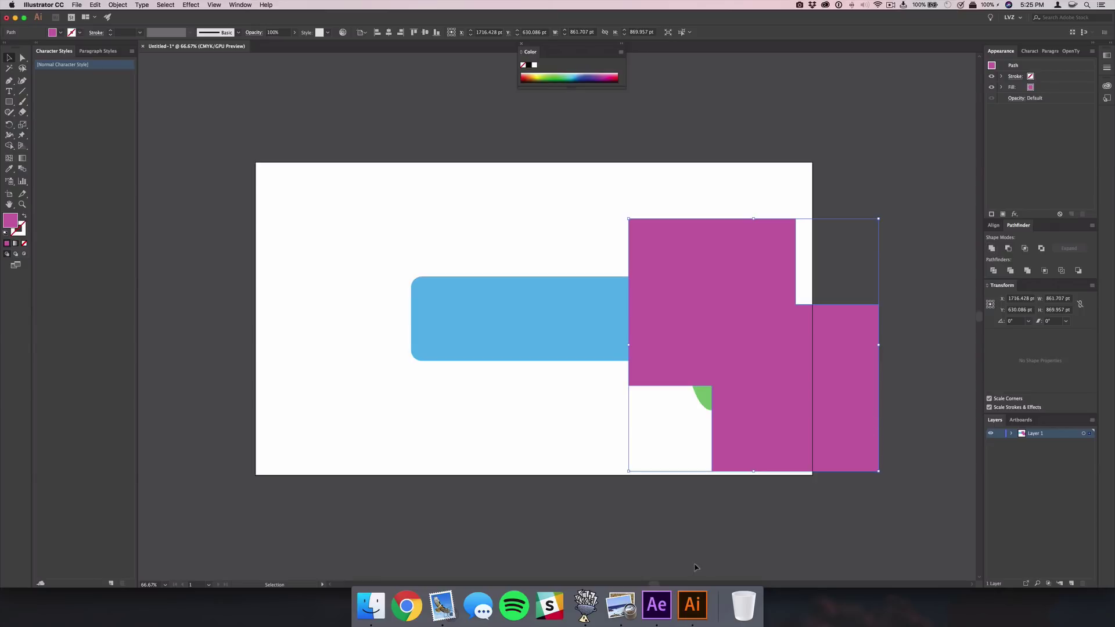
Subtract the magenta shape from the green ellipse with Minus Front, leaving only a small tail wedge.
shift+click(704, 403)
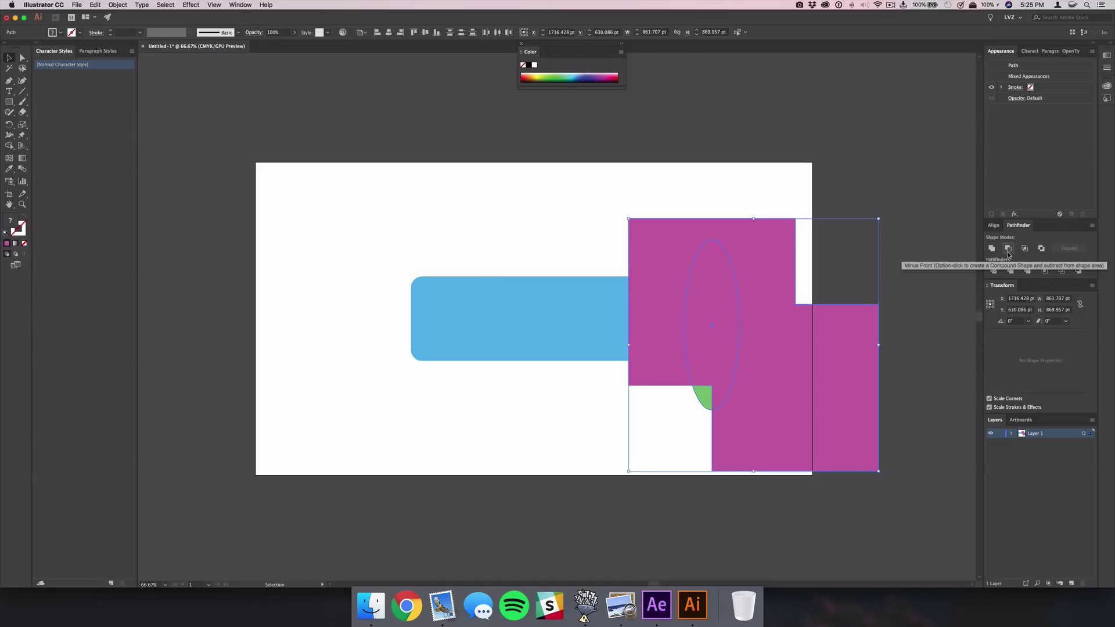
click(1008, 254)
click(719, 404)
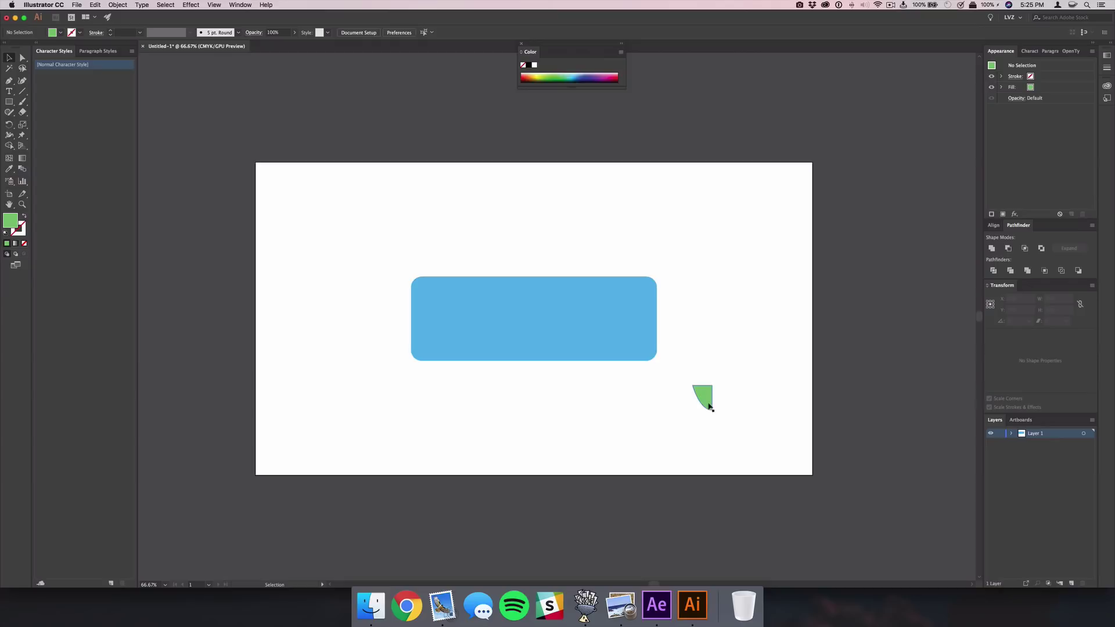
Move the wedge onto the rectangle's lower-right corner, rotate it into a speech-bubble tail, and match its fill to the blue rectangle.
drag(706, 400, 654, 360)
key(super+1)
click(560, 316)
drag(576, 293, 564, 321)
key(i)
click(443, 236)
key(v)
click(611, 364)
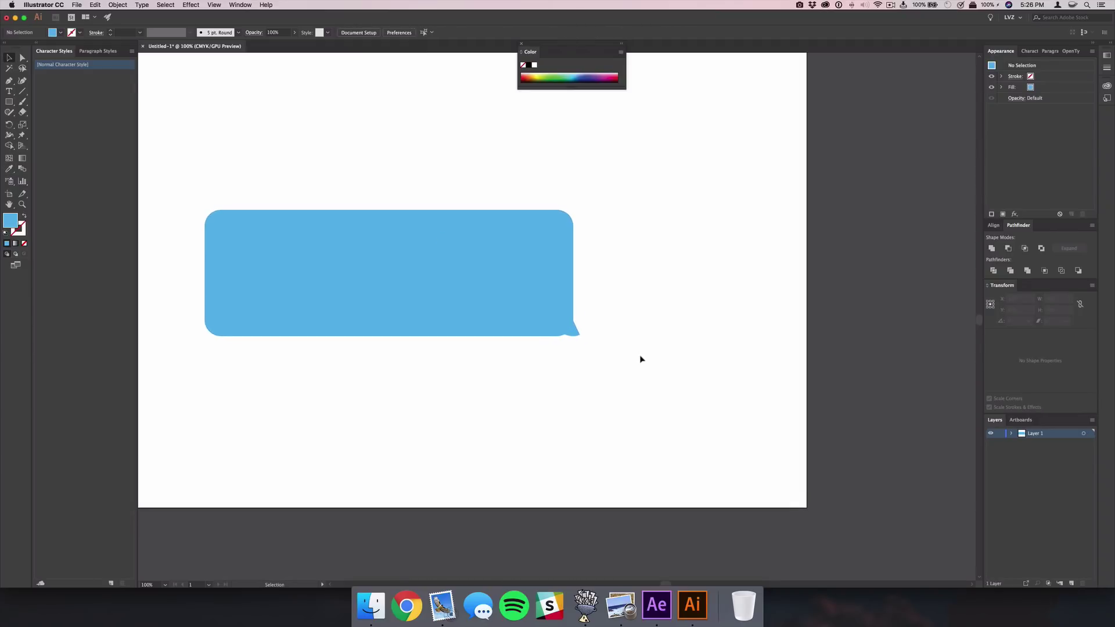
Unite the blue rectangle and its tail into one speech-bubble shape.
drag(641, 359, 724, 417)
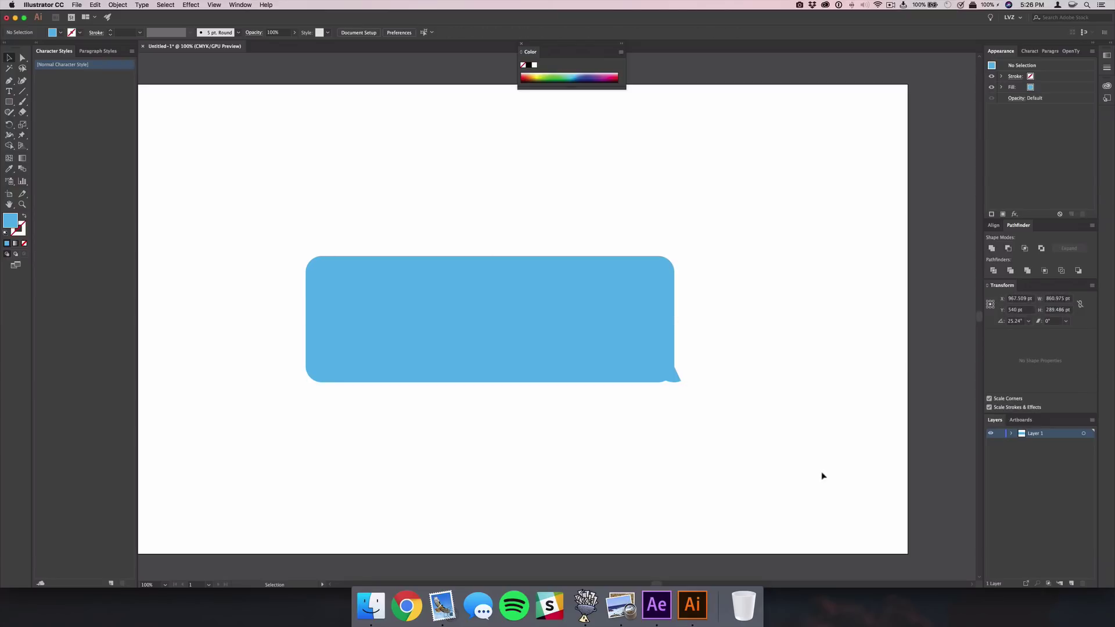
drag(768, 457, 606, 318)
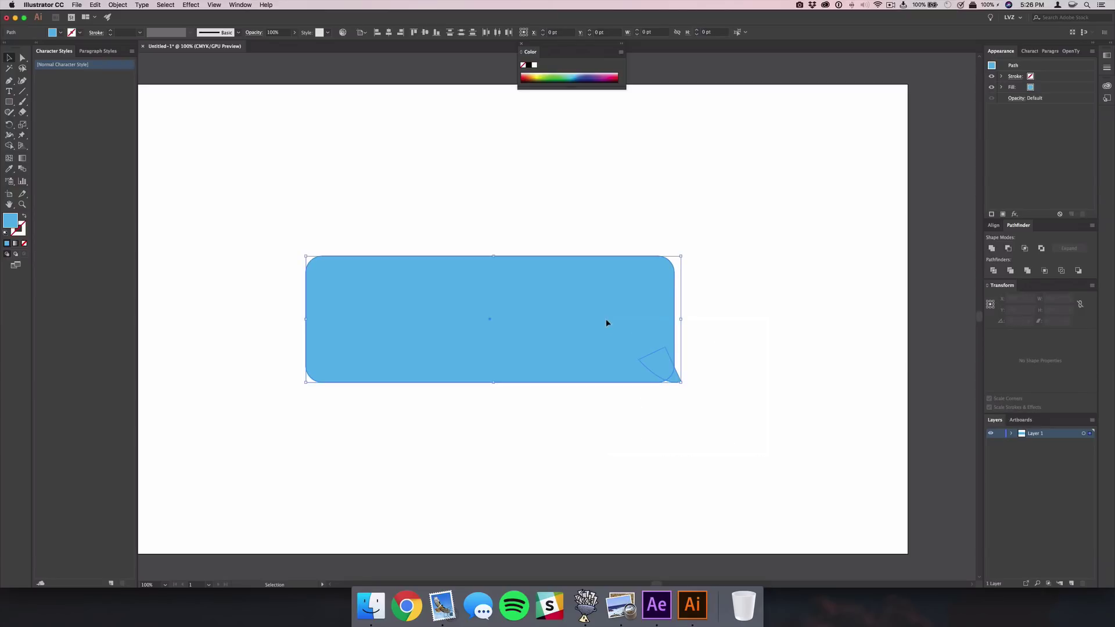
click(993, 250)
click(771, 411)
Round the sharp tip of the bubble's tail slightly with the Direct Selection tool and deselect the shape.
click(679, 380)
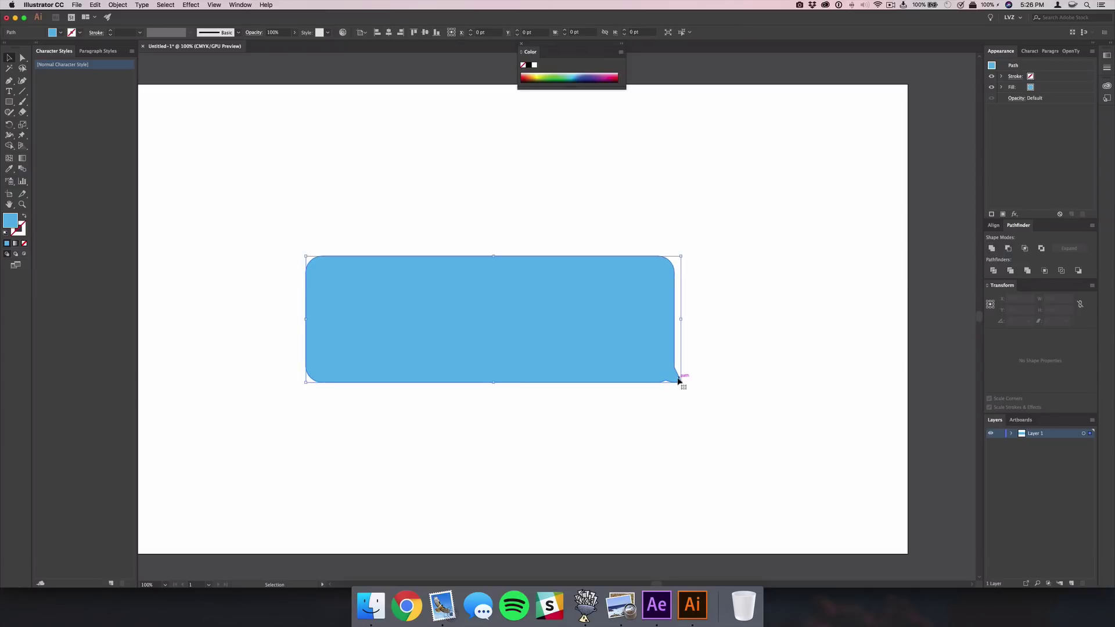
key(a)
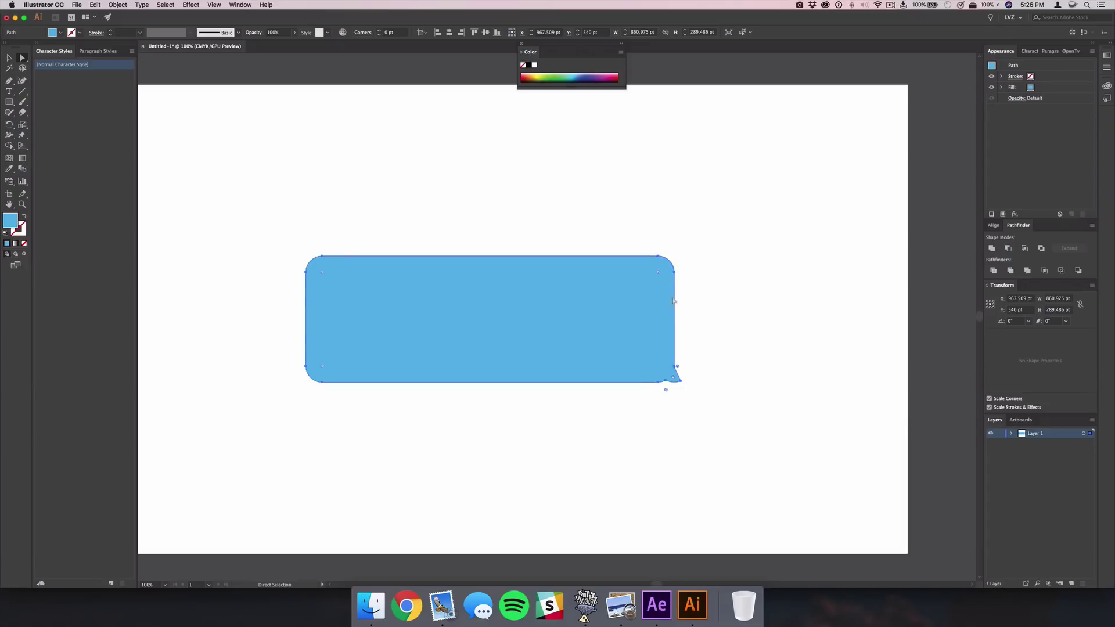
click(679, 381)
drag(680, 380, 678, 380)
key(b)
key(super+shift+a)
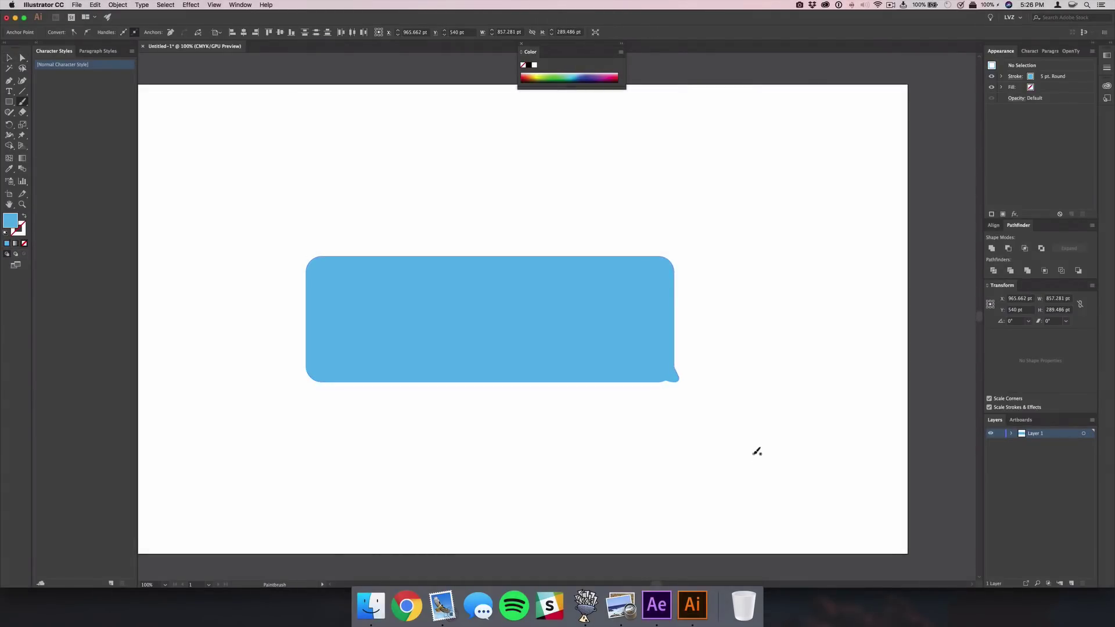
key(v)
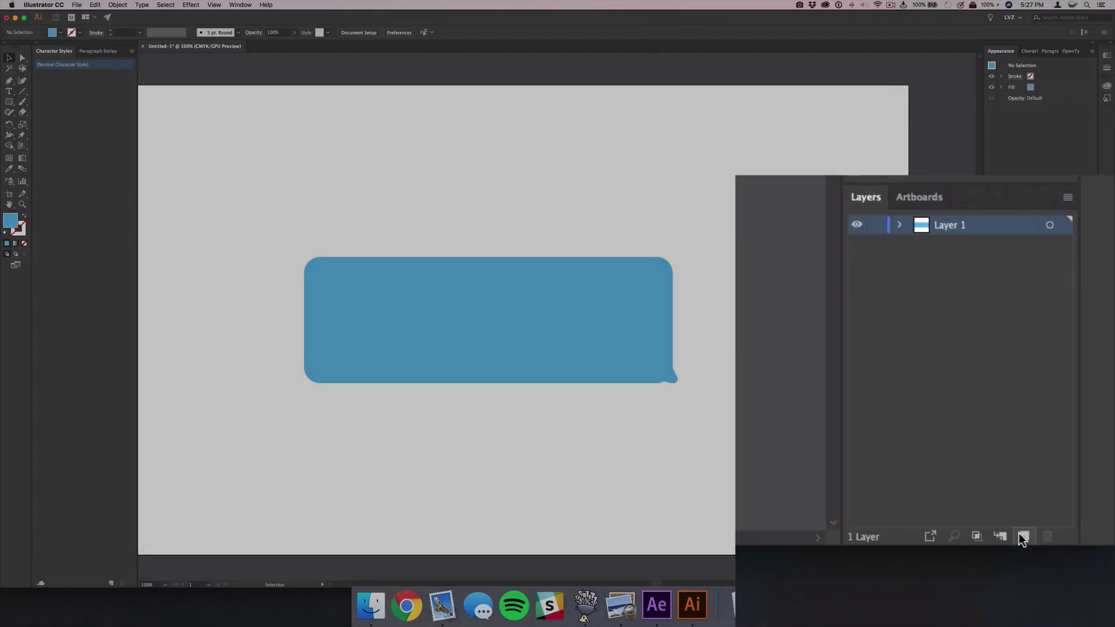
Paste a copy of the speech bubble in place on a new layer and hide Layer 1.
click(1023, 536)
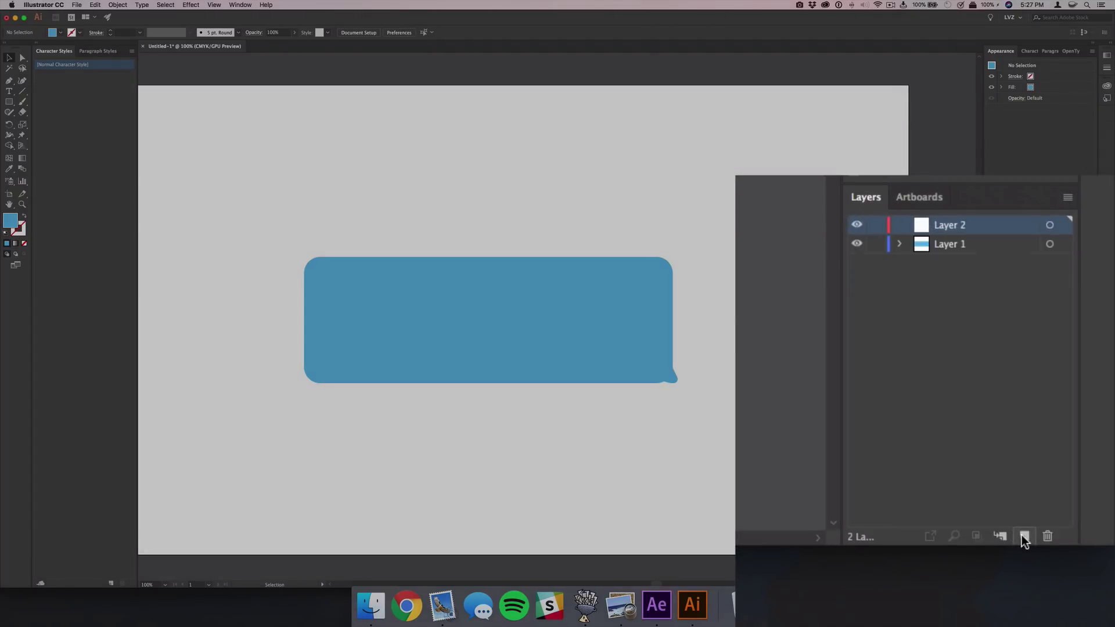
click(519, 327)
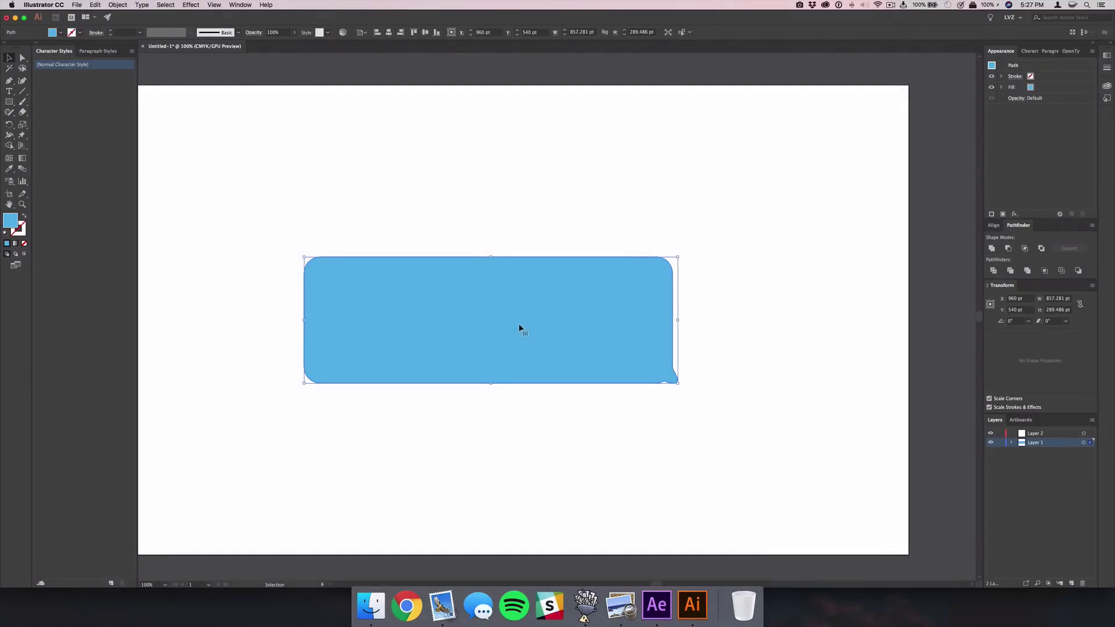
click(1040, 436)
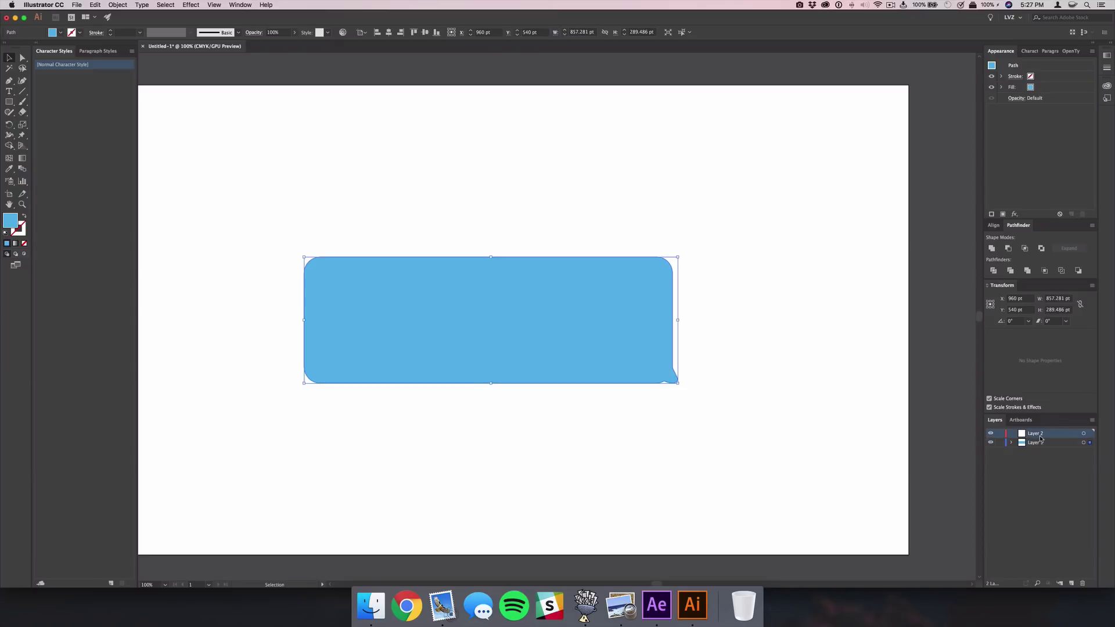
key(shift+super+v)
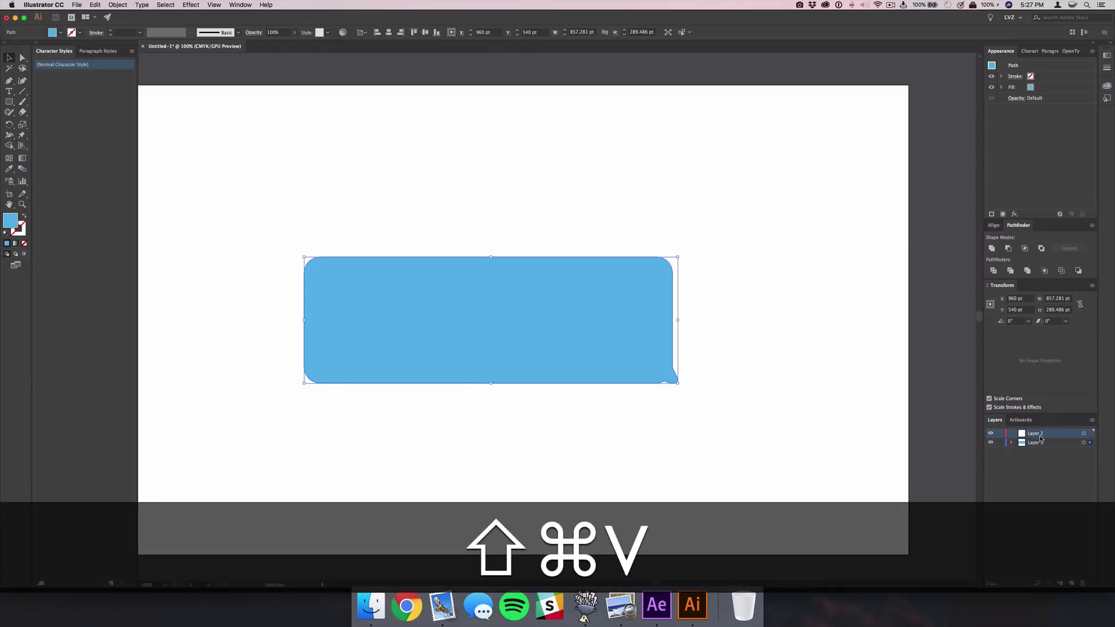
click(695, 411)
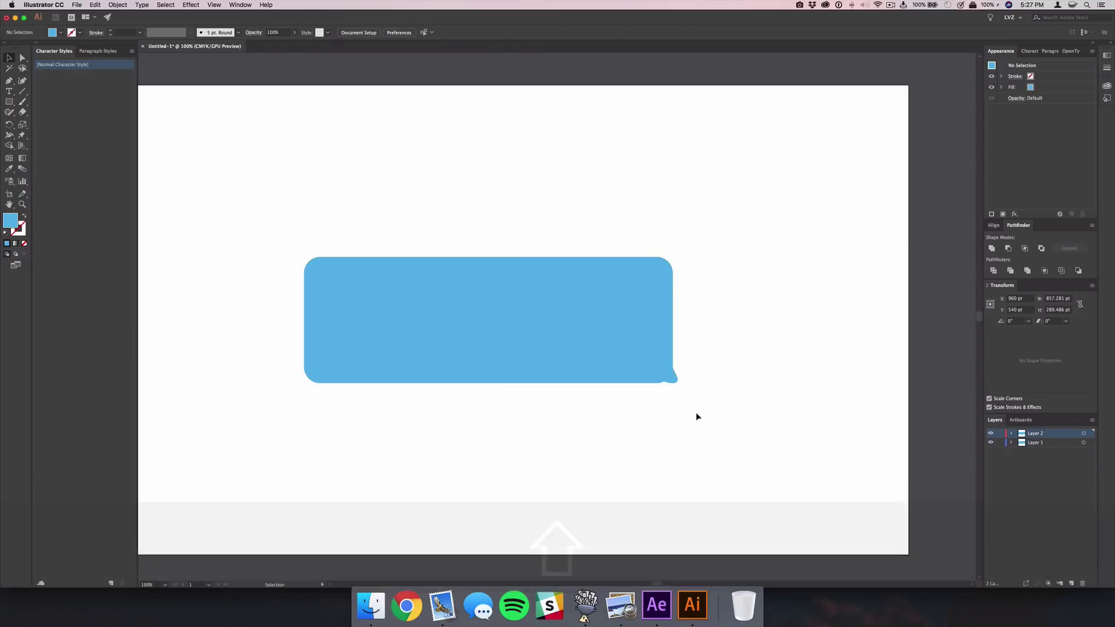
click(991, 443)
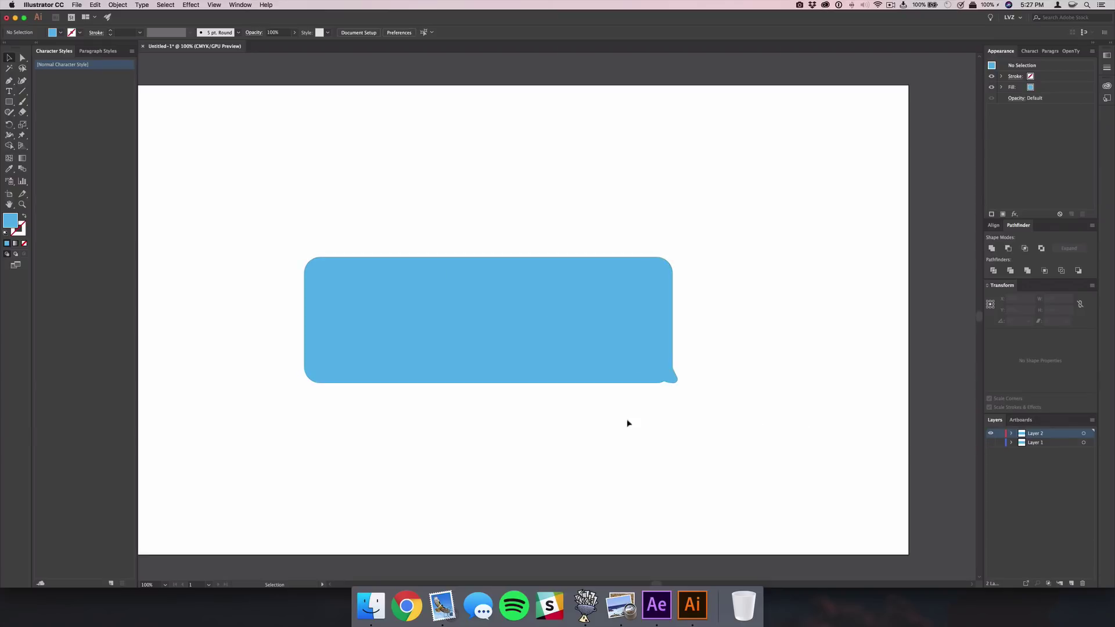
Reflect the speech bubble on Layer 2 across the vertical axis so its tail points to the other side.
drag(650, 427, 319, 214)
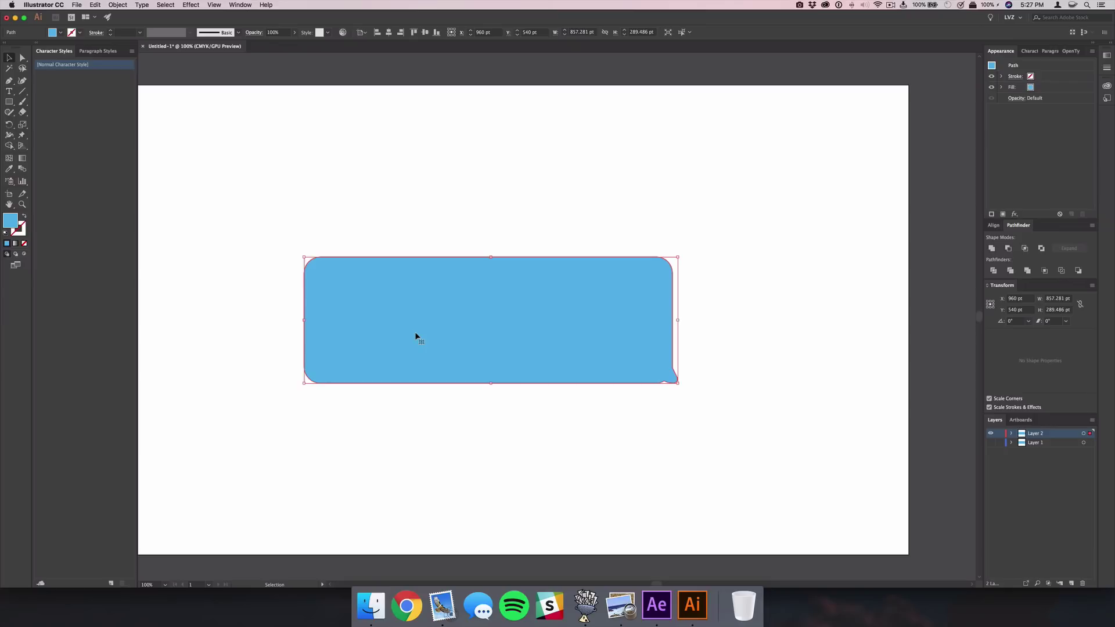
click(118, 5)
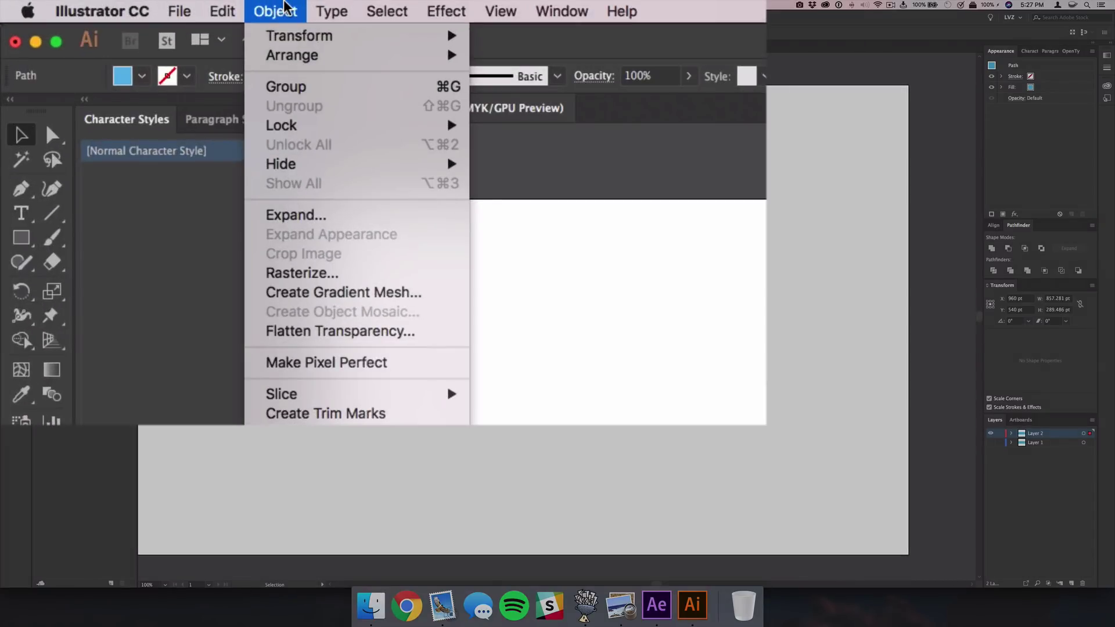
mouse_move(281, 35)
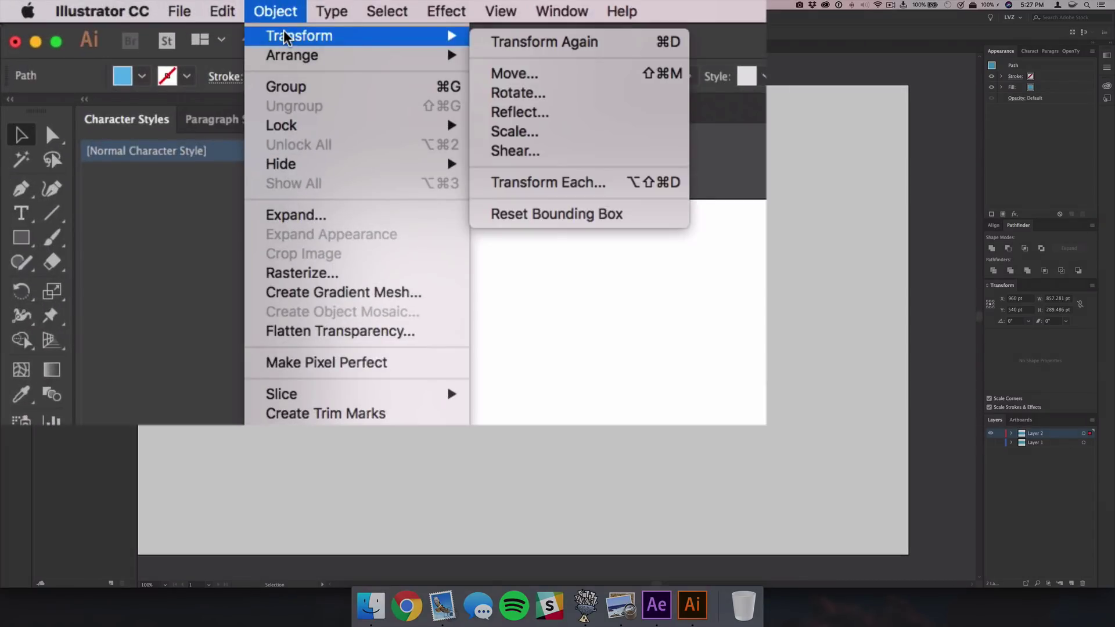
click(581, 110)
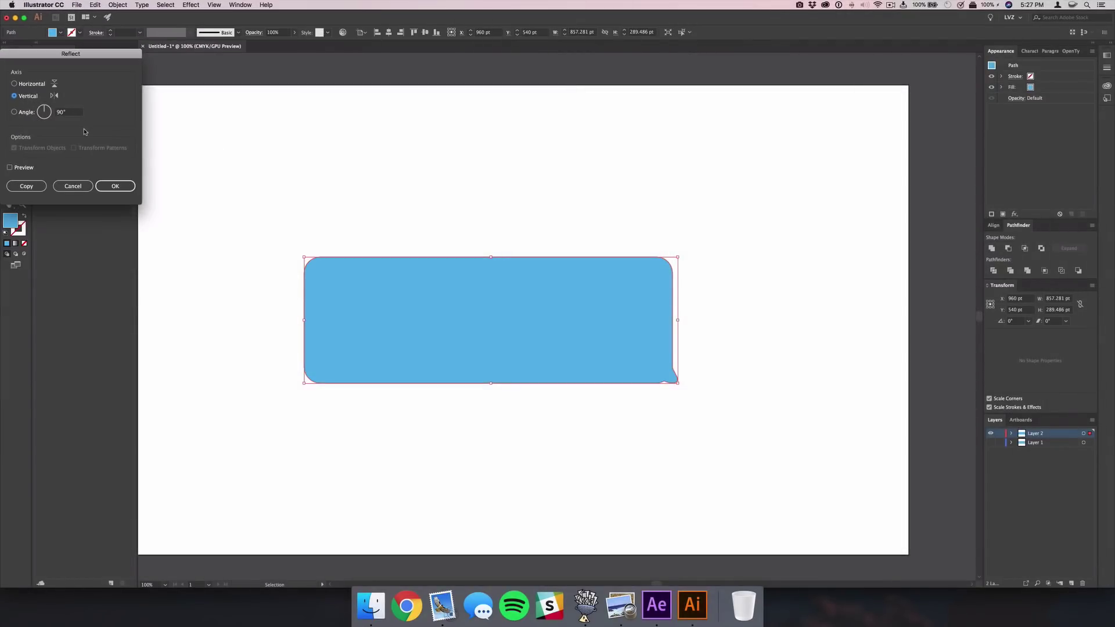
key(Return)
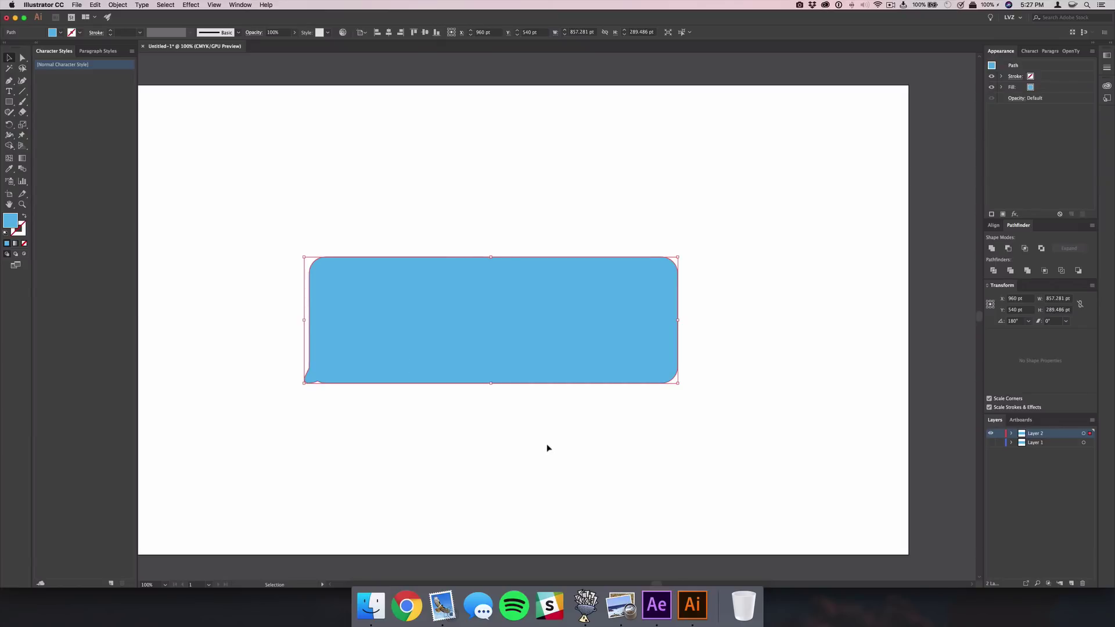
Recolour the mirrored bubble white by sampling the artboard with the Eyedropper tool, and deselect it.
key(i)
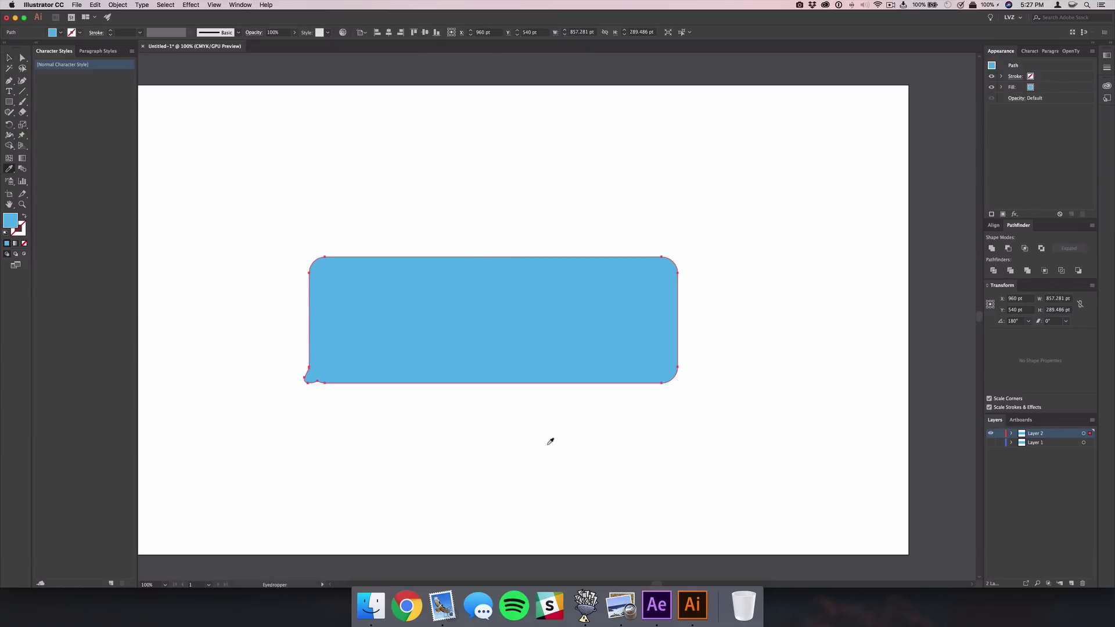
click(779, 399)
key(v)
click(950, 458)
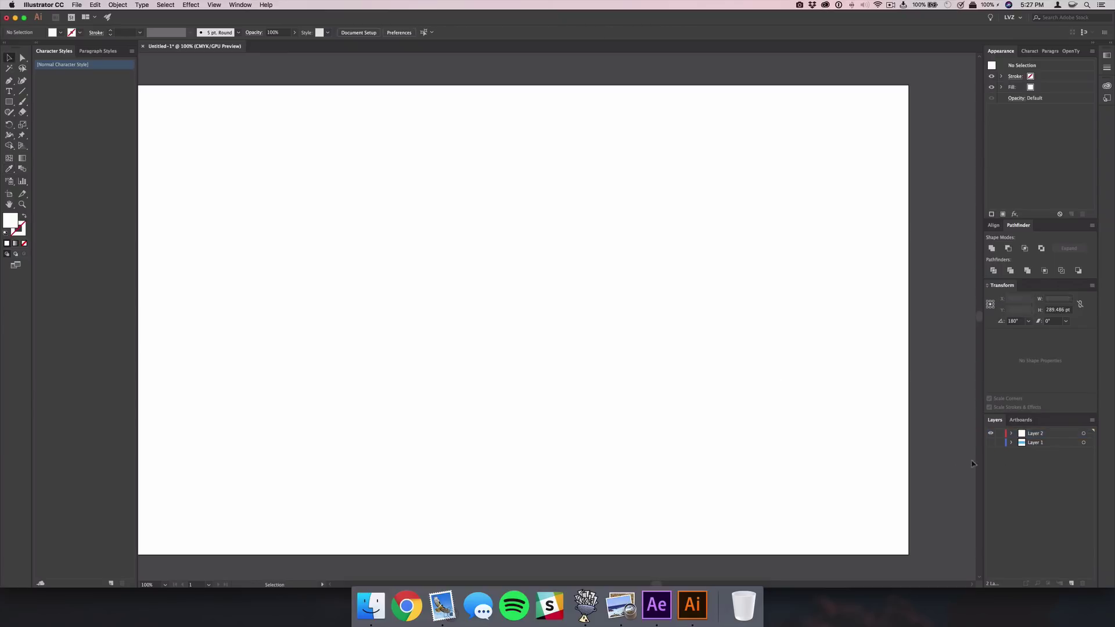
Check the bubble on Layer 1, make both layers visible, and save the document as text-bubble2.ai with the default Illustrator options.
click(991, 433)
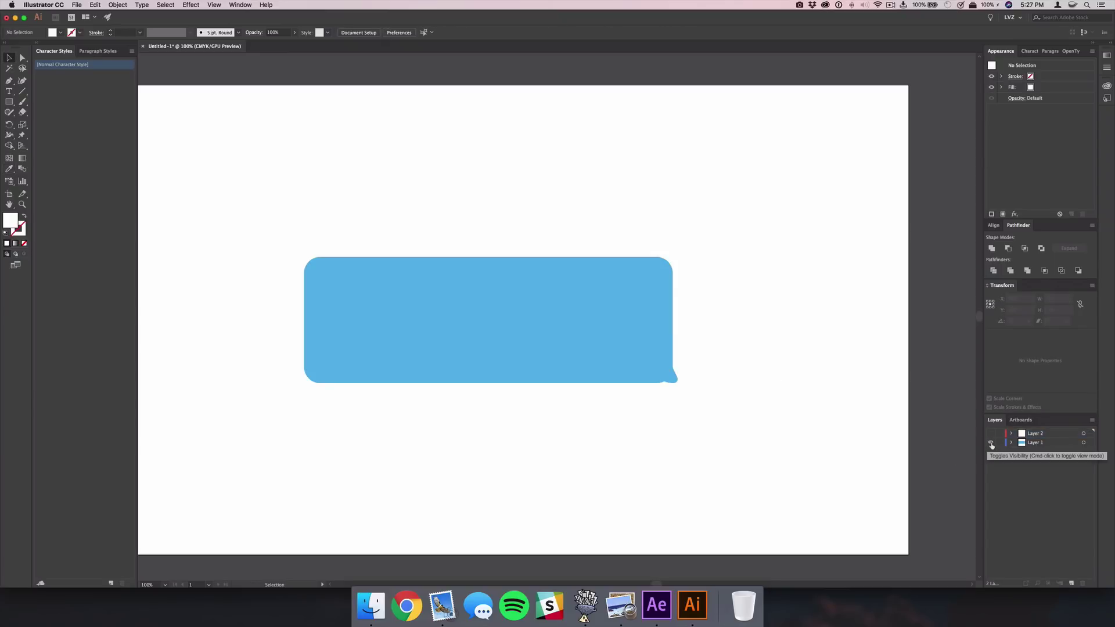
click(990, 433)
key(super+shift+s)
text(text-bu)
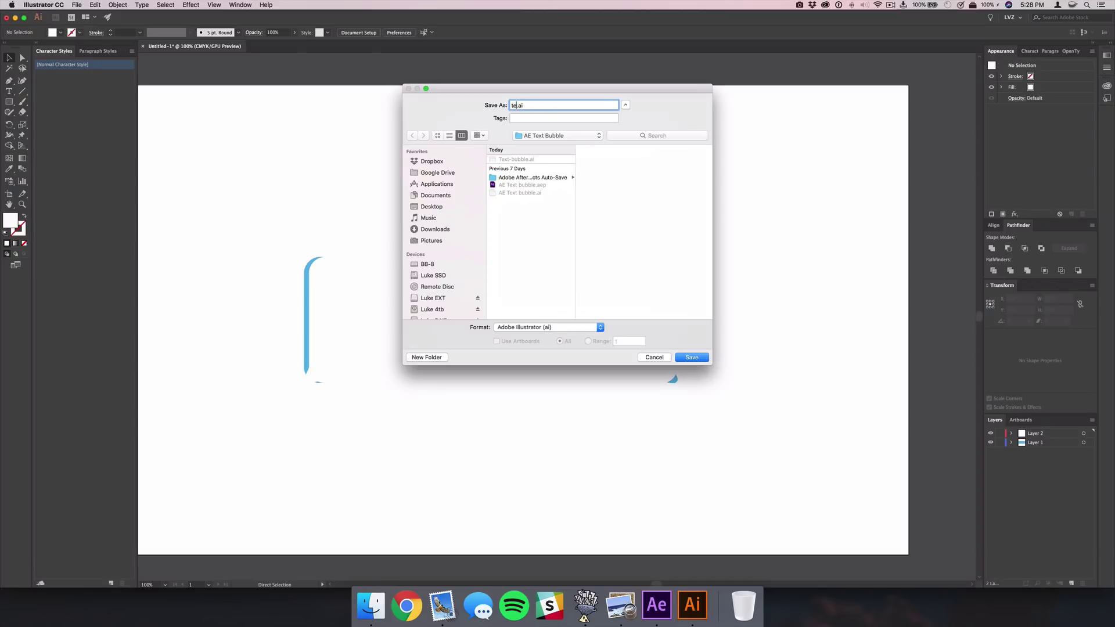
text(bble2)
key(Return)
key(Return)
Switch to After Effects and create a composition named Master with the HDTV 1080 29.97 preset and a ten-second duration.
click(657, 606)
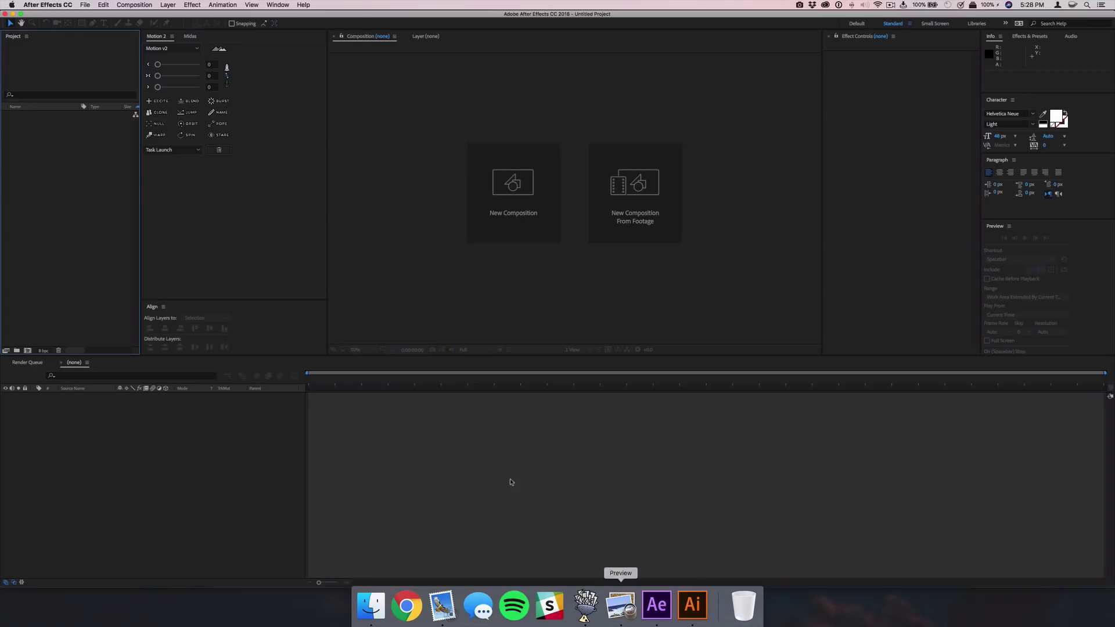
click(510, 185)
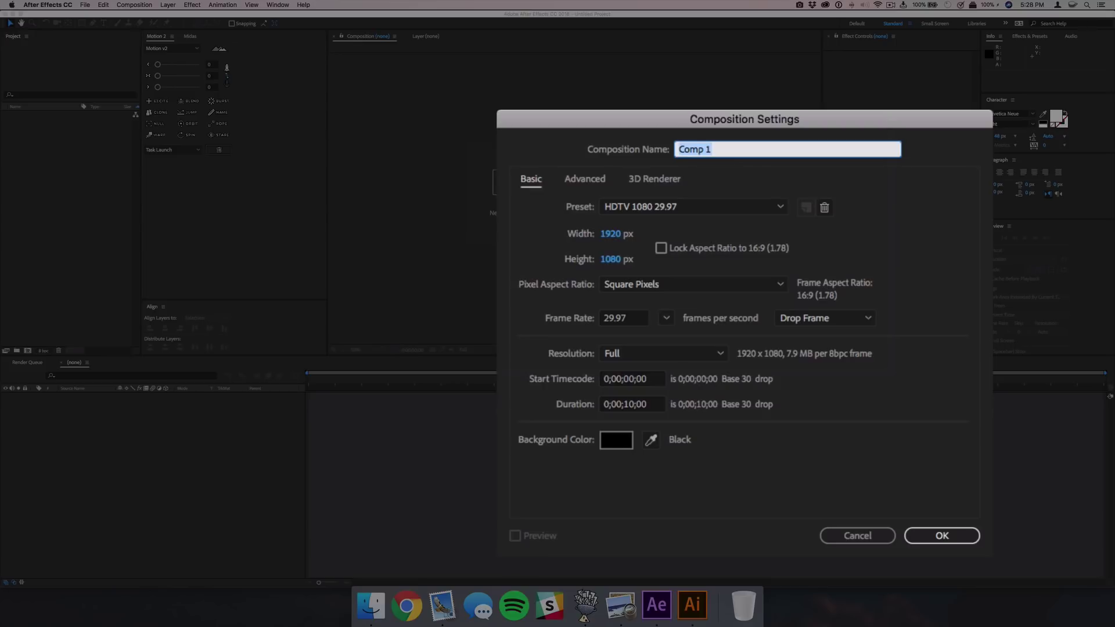
text(Master)
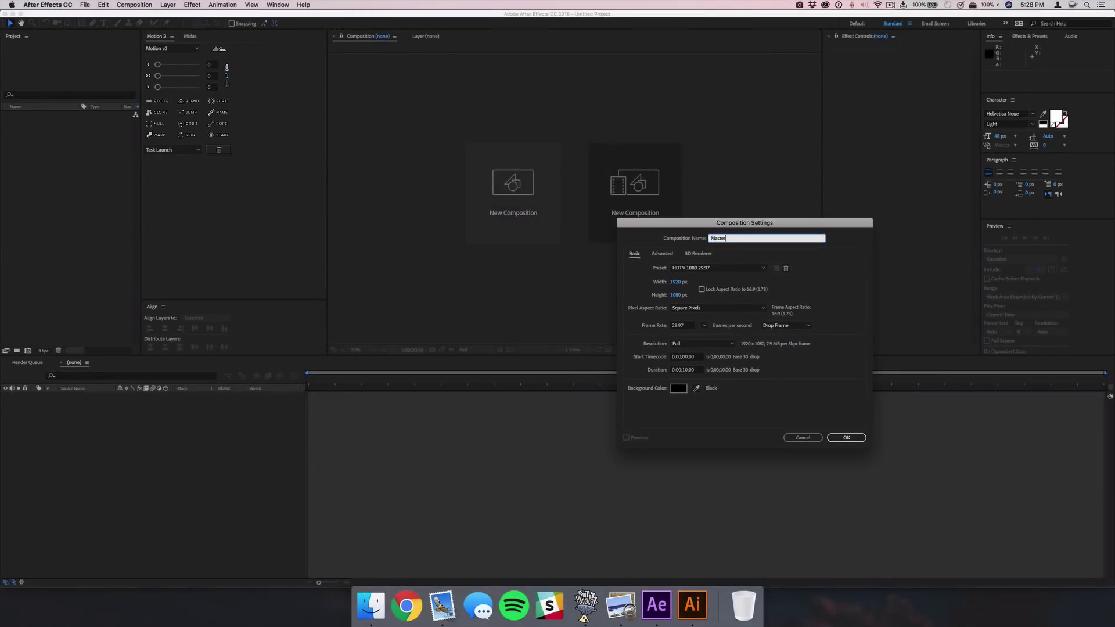
key(Return)
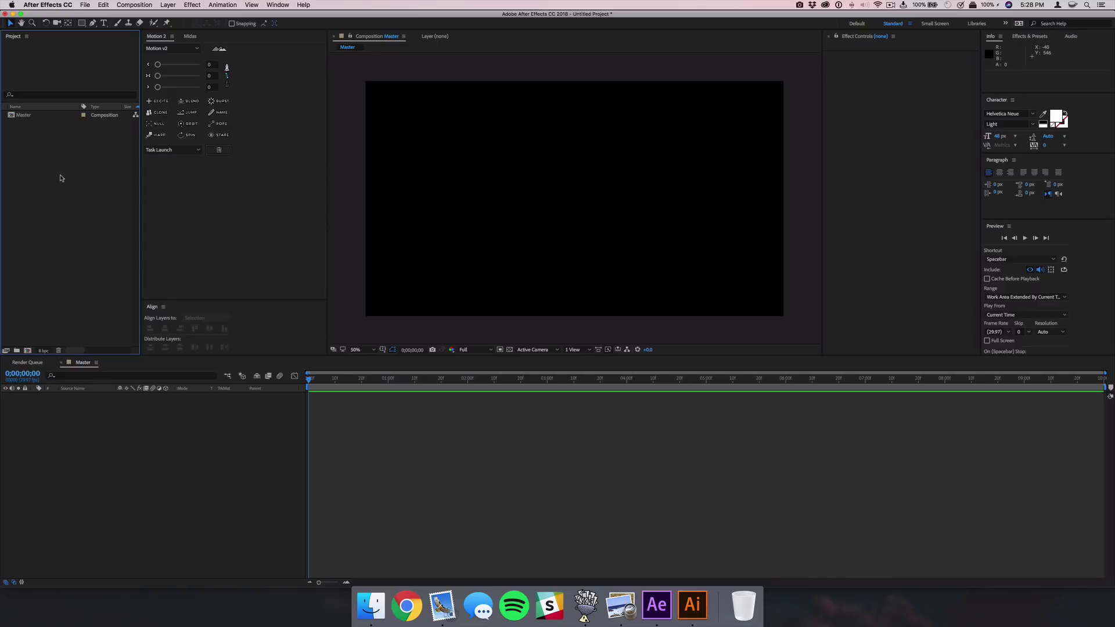
Import text-bubble2.ai into the project as Composition - Retain Layer Sizes.
double_click(74, 185)
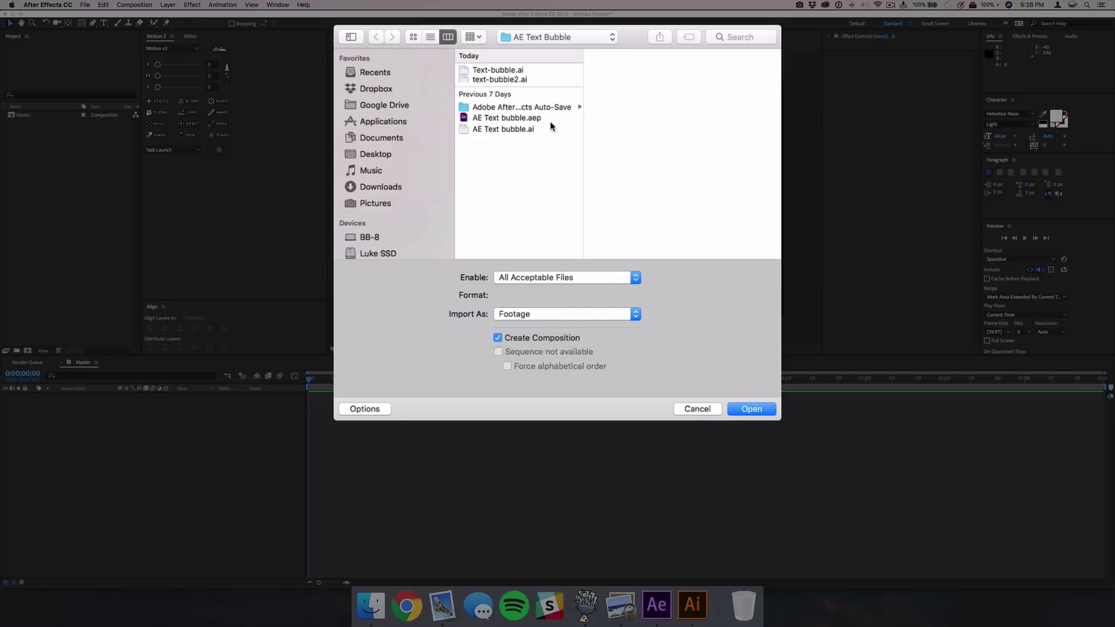
click(525, 80)
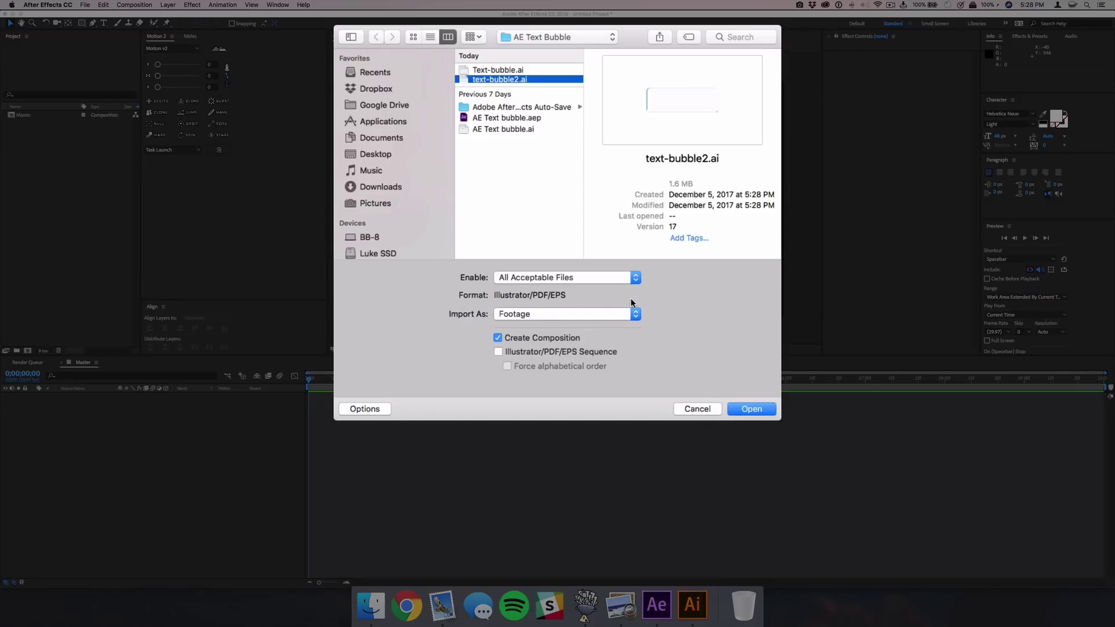
click(562, 314)
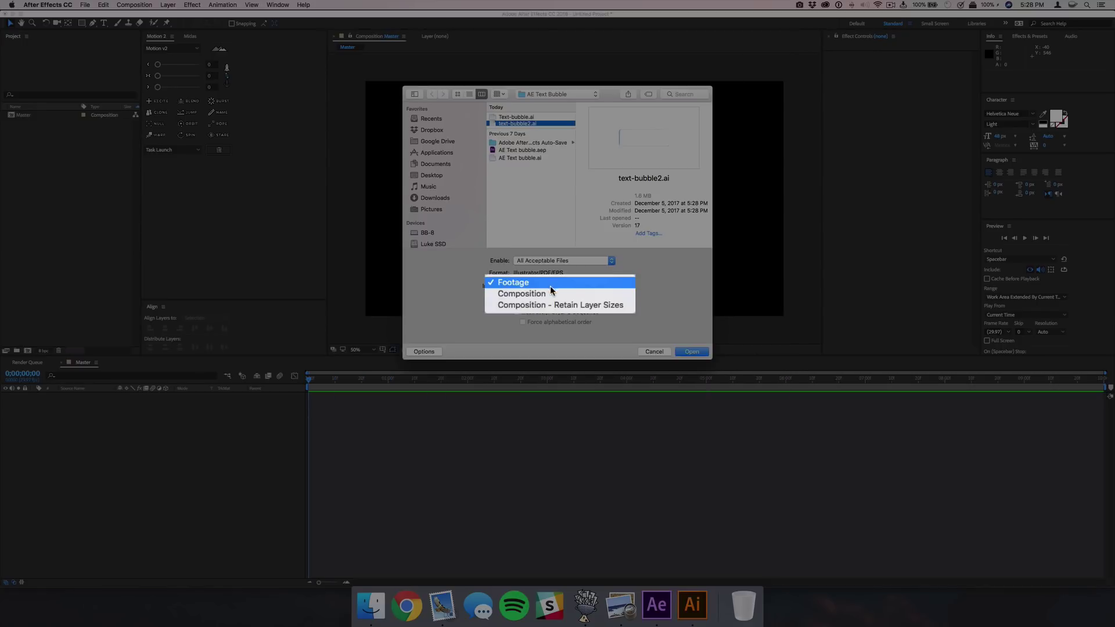
click(555, 304)
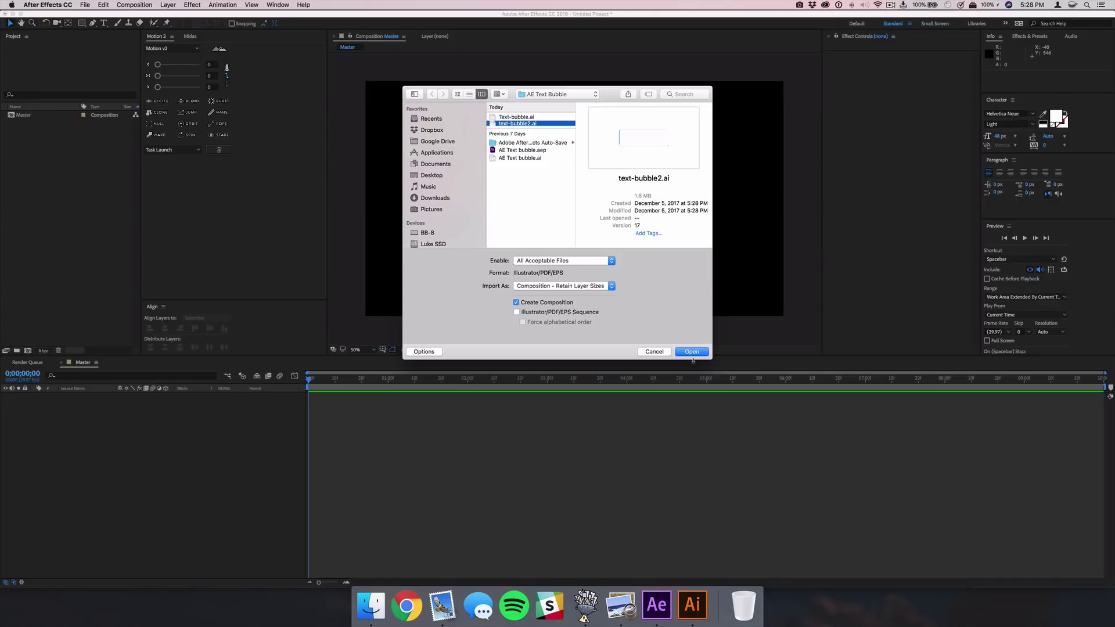
click(692, 360)
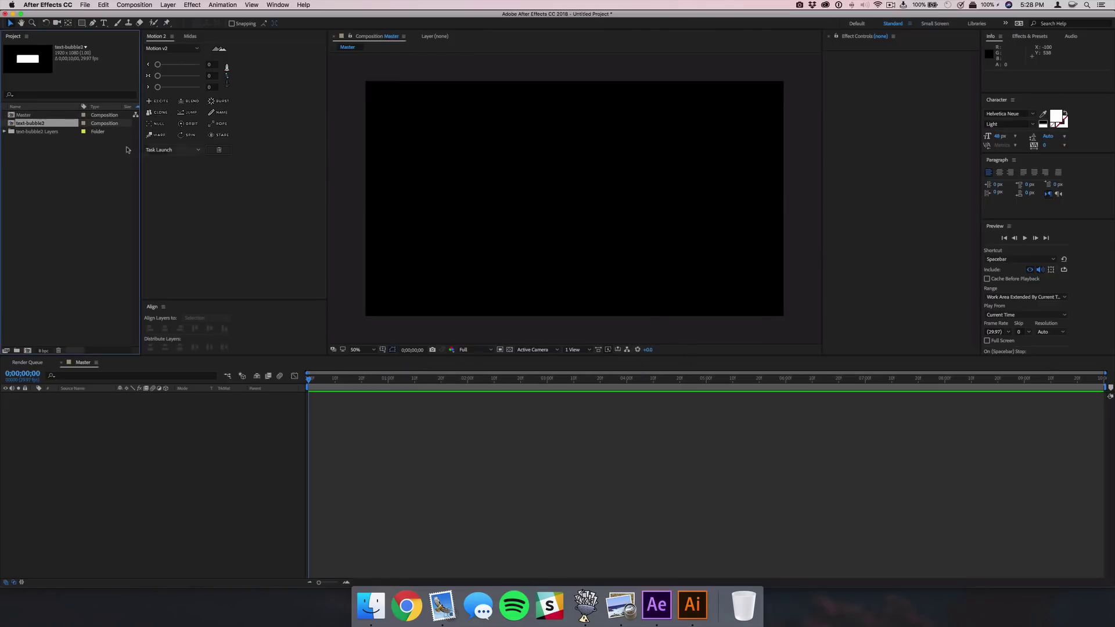
Open the text-bubble2 composition and examine the bounds of its Layer 1.
double_click(38, 124)
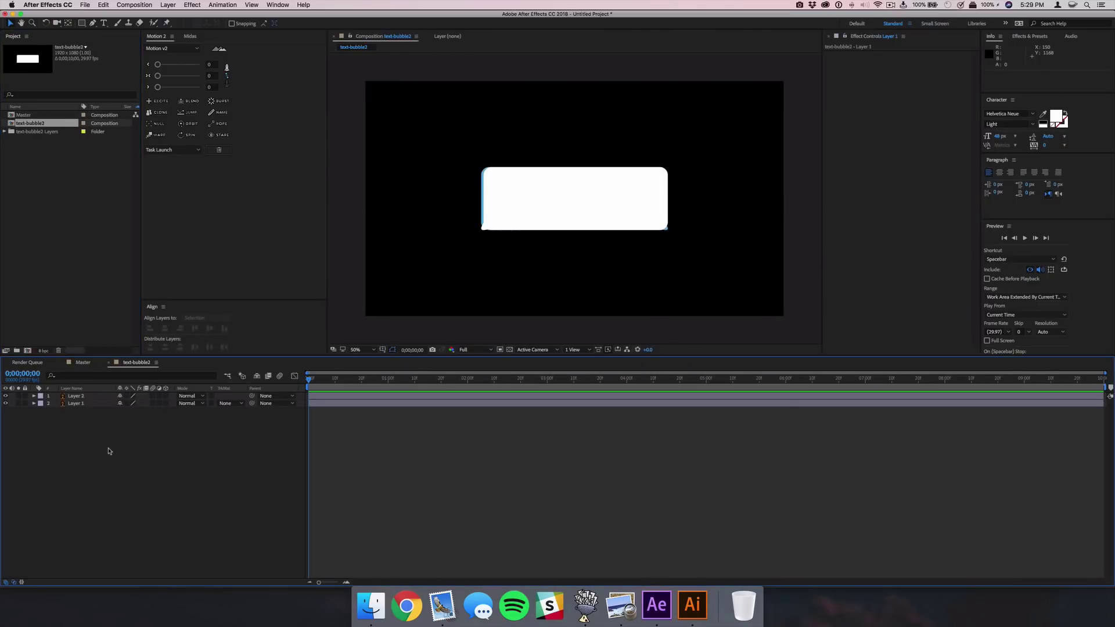
click(73, 404)
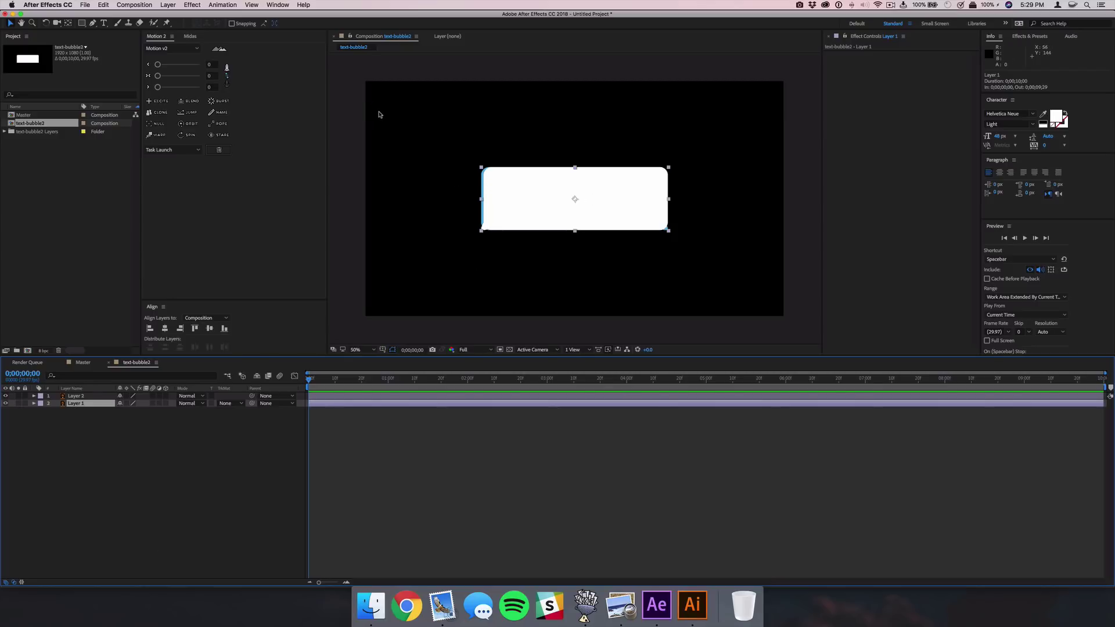
click(157, 530)
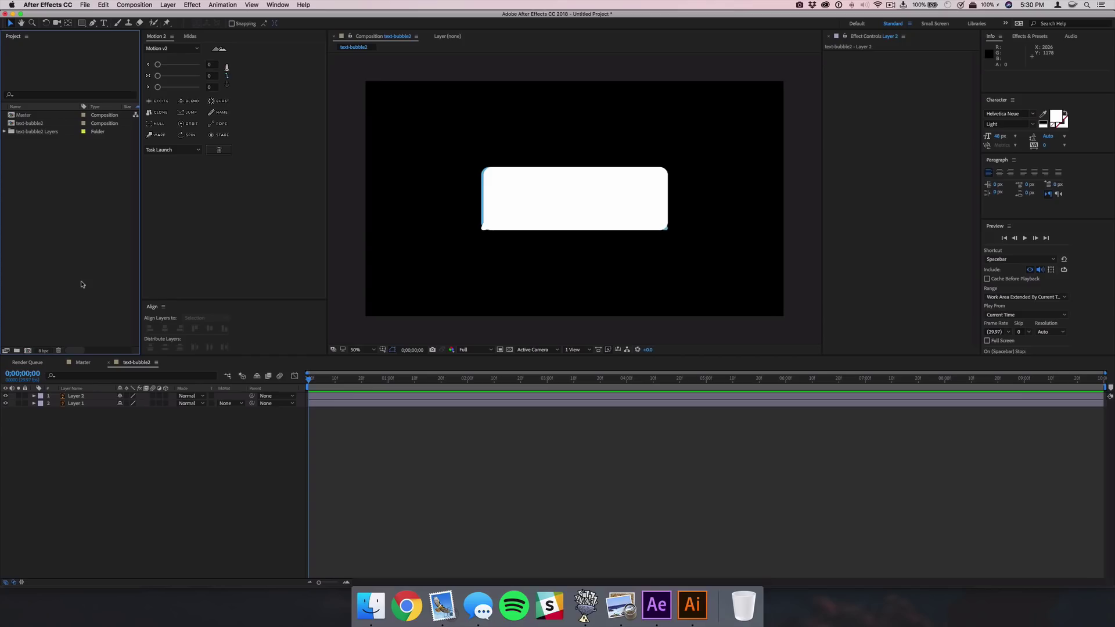
Create a project folder named Assets.
key(grave)
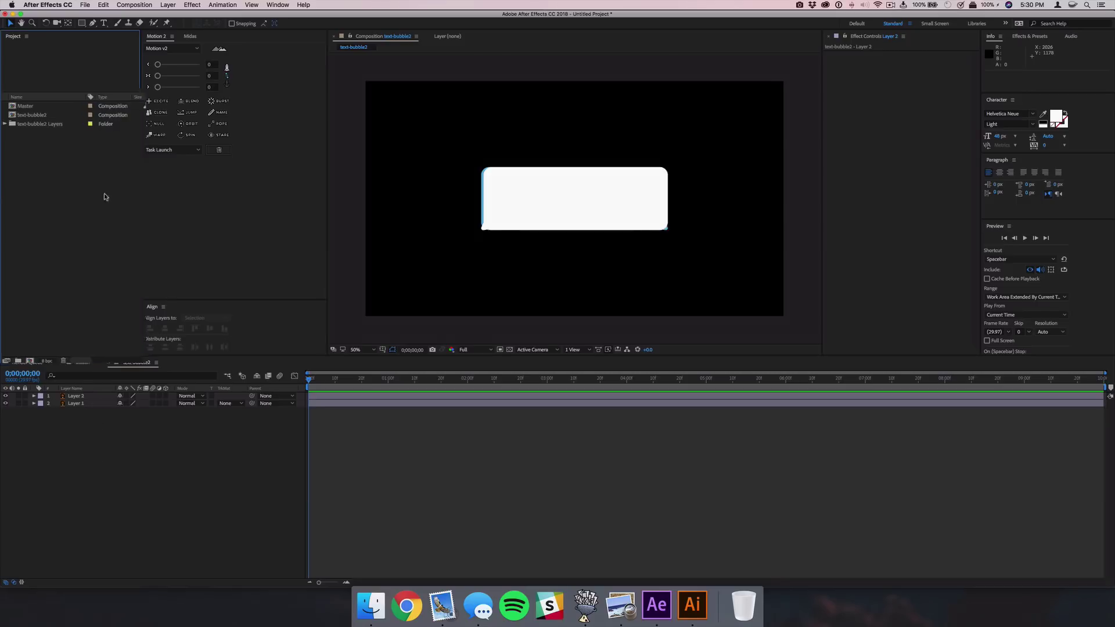
click(28, 441)
text(Assets)
key(Return)
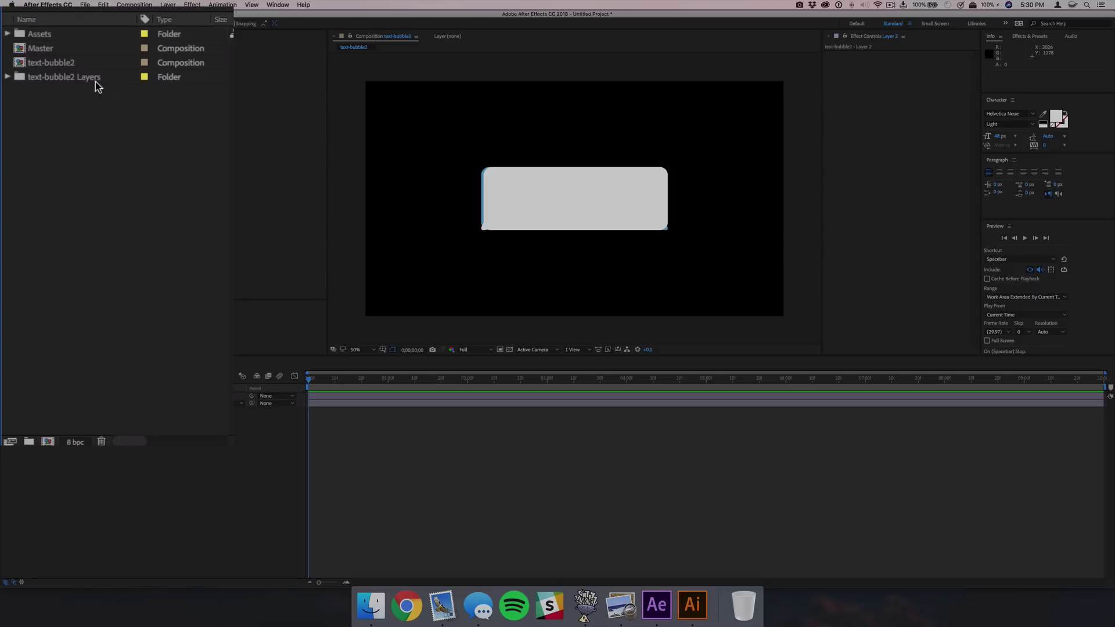
Move the text-bubble2 composition and the text-bubble2 Layers folder into the Assets folder.
click(87, 77)
shift+click(75, 62)
drag(78, 64, 40, 34)
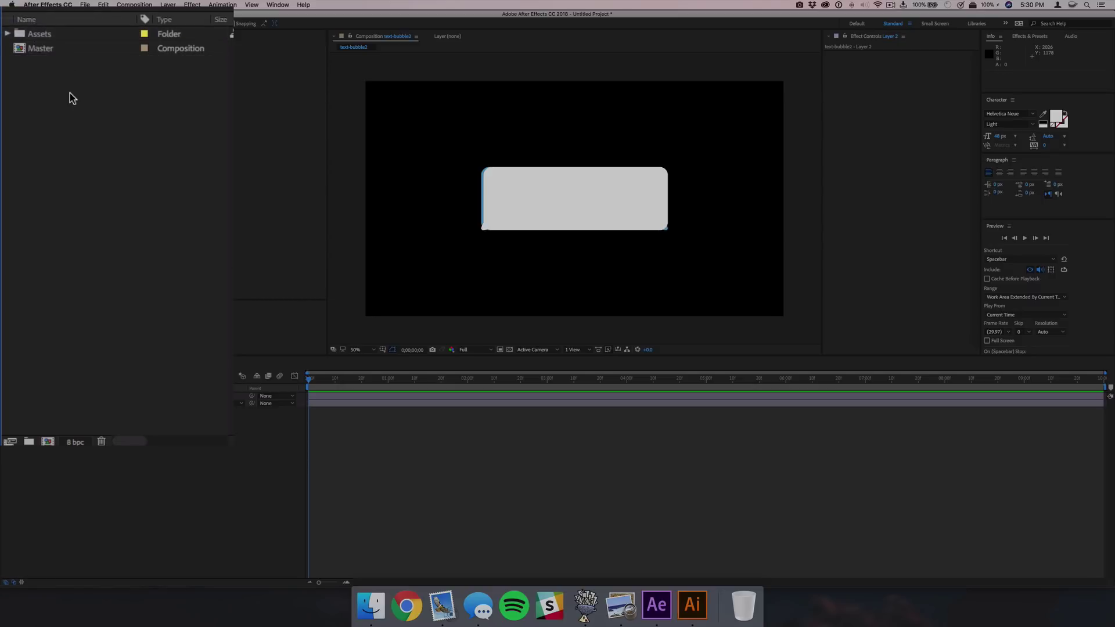
key(grave)
Create a composition named Sender 1 with the HDTV 1080 29.97 preset.
click(134, 5)
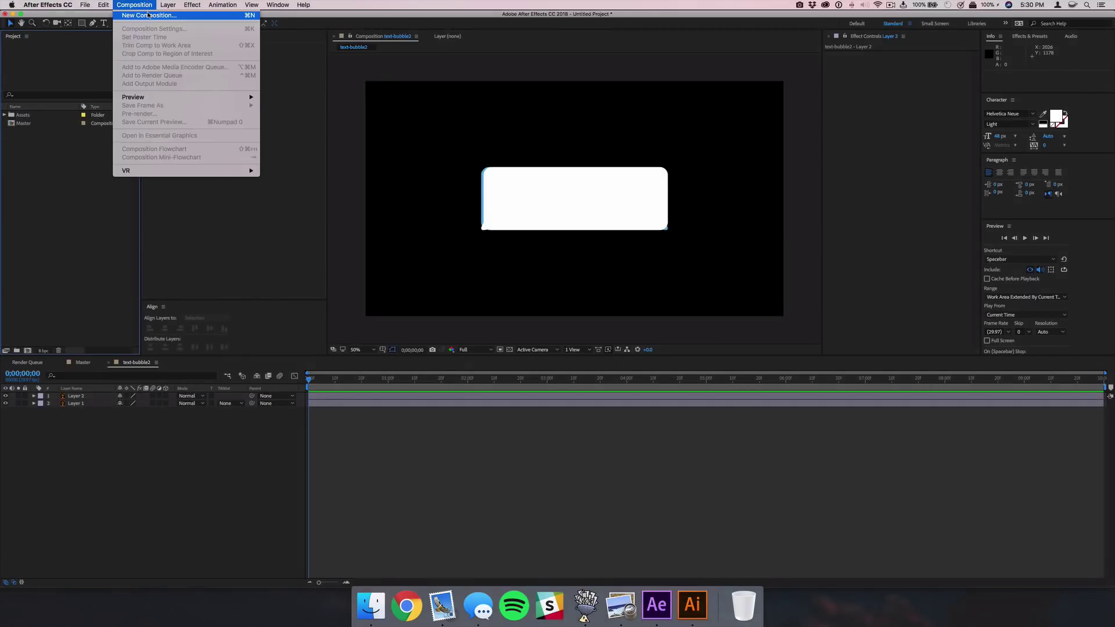
click(148, 15)
text(Sender 1)
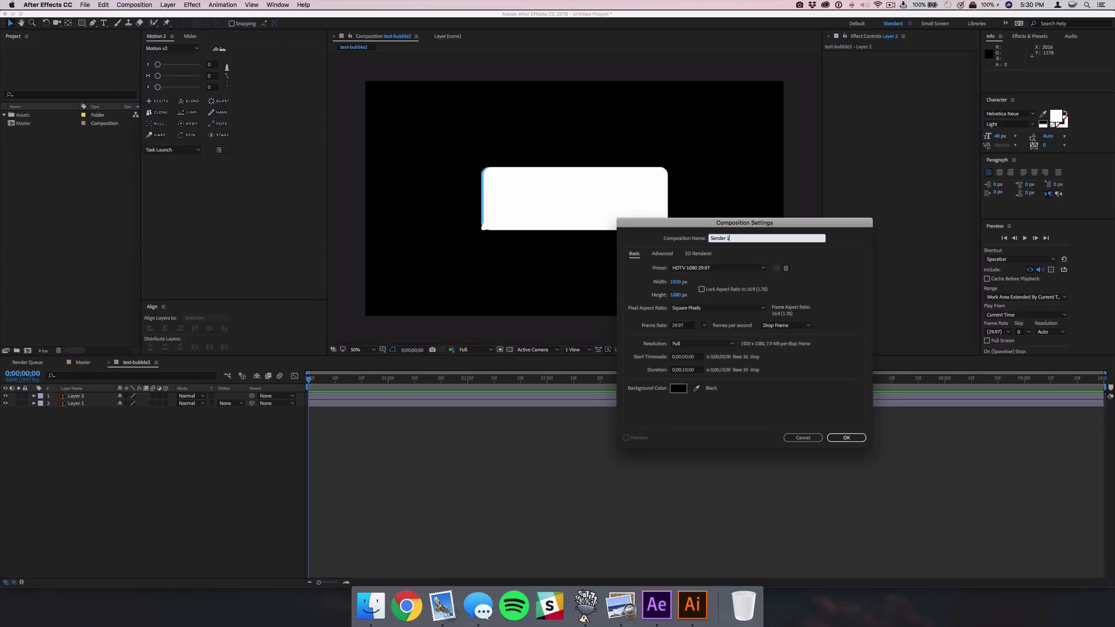
key(Return)
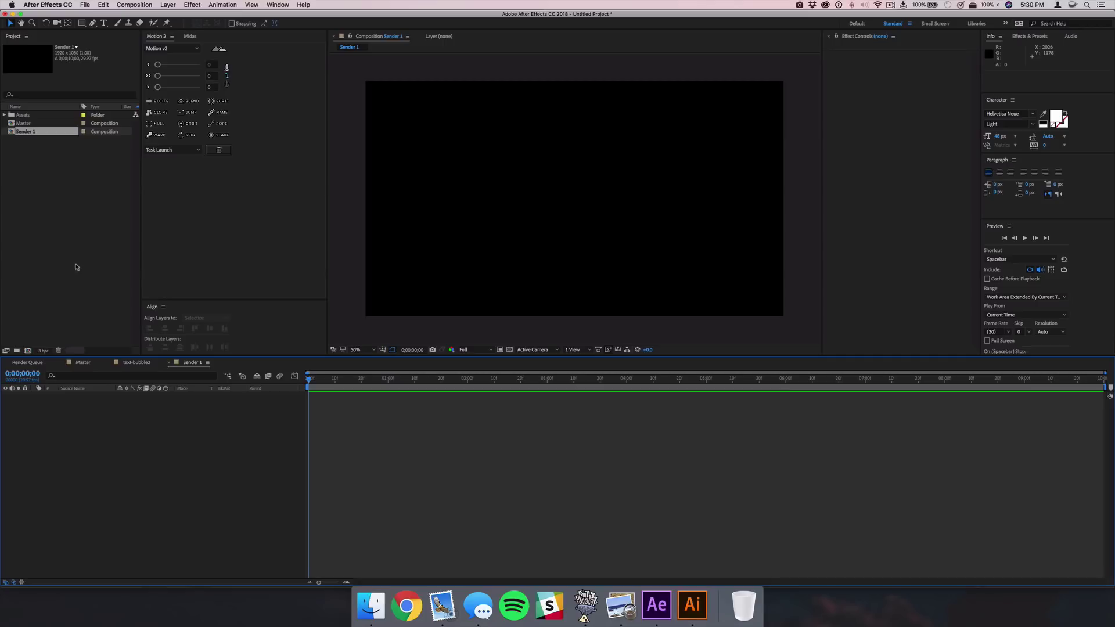
Copy the blue bubble layer, Layer 1, from the text-bubble2 composition into the Sender 1 composition.
click(144, 363)
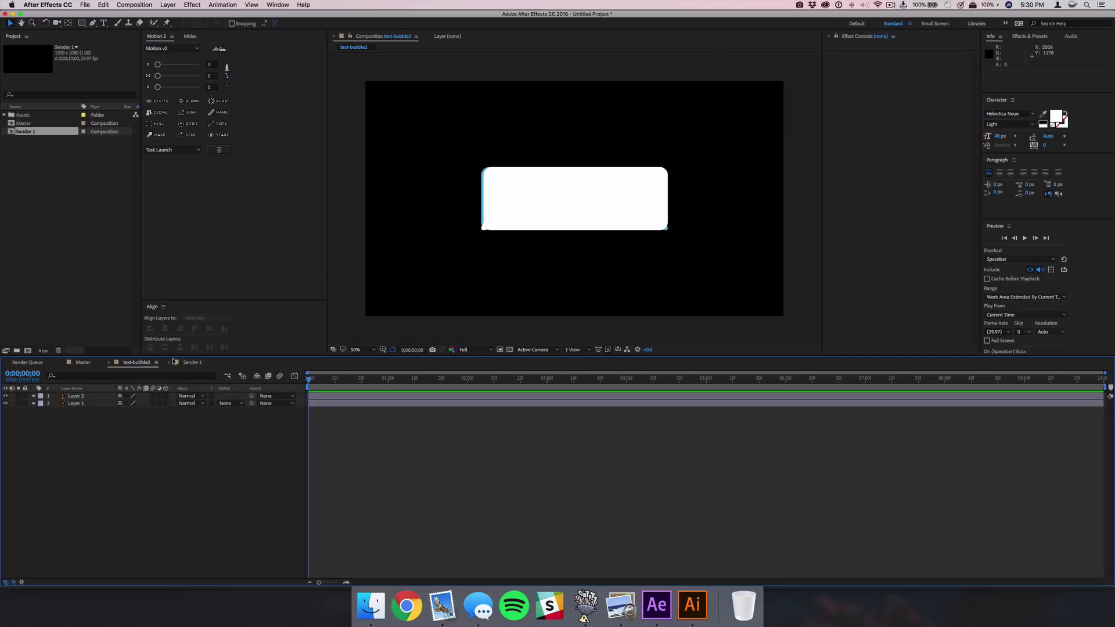
click(78, 405)
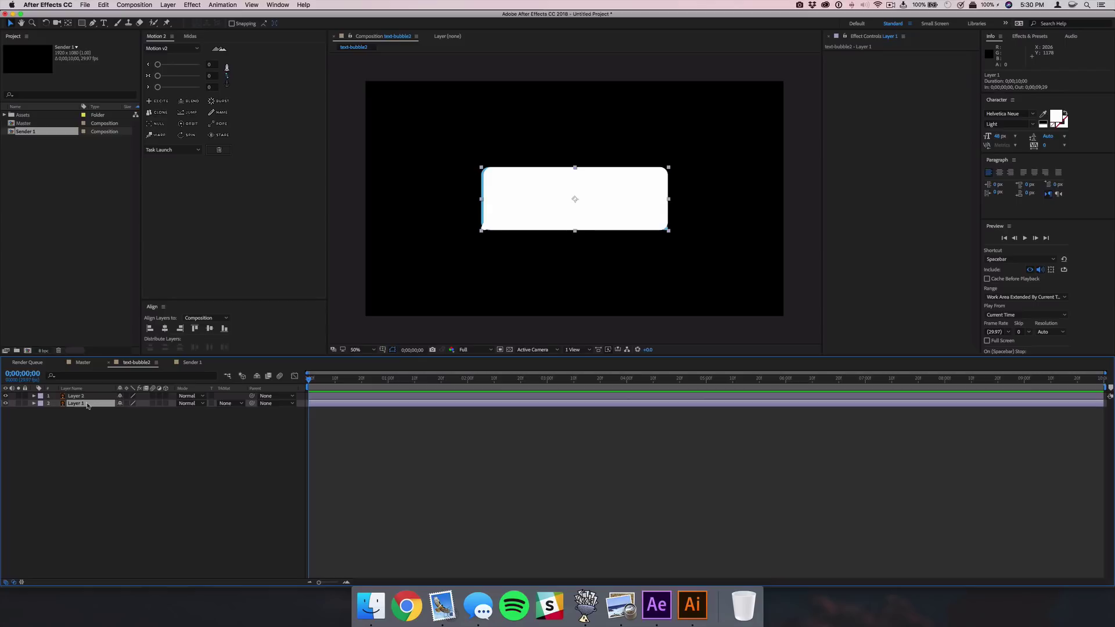
key(super+c)
click(192, 363)
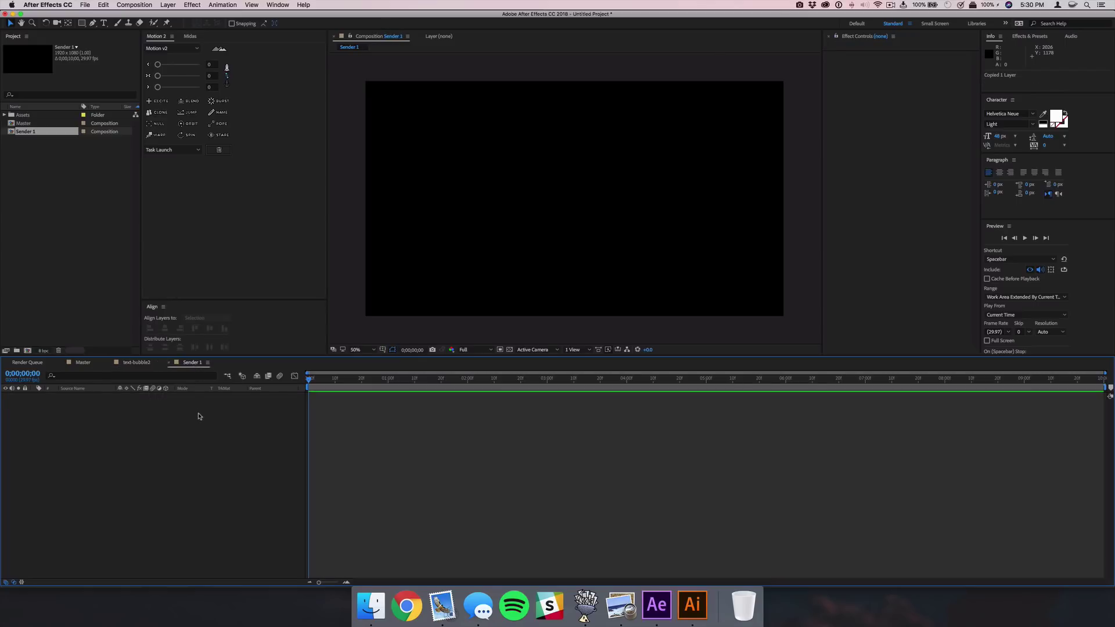
key(super+v)
click(198, 416)
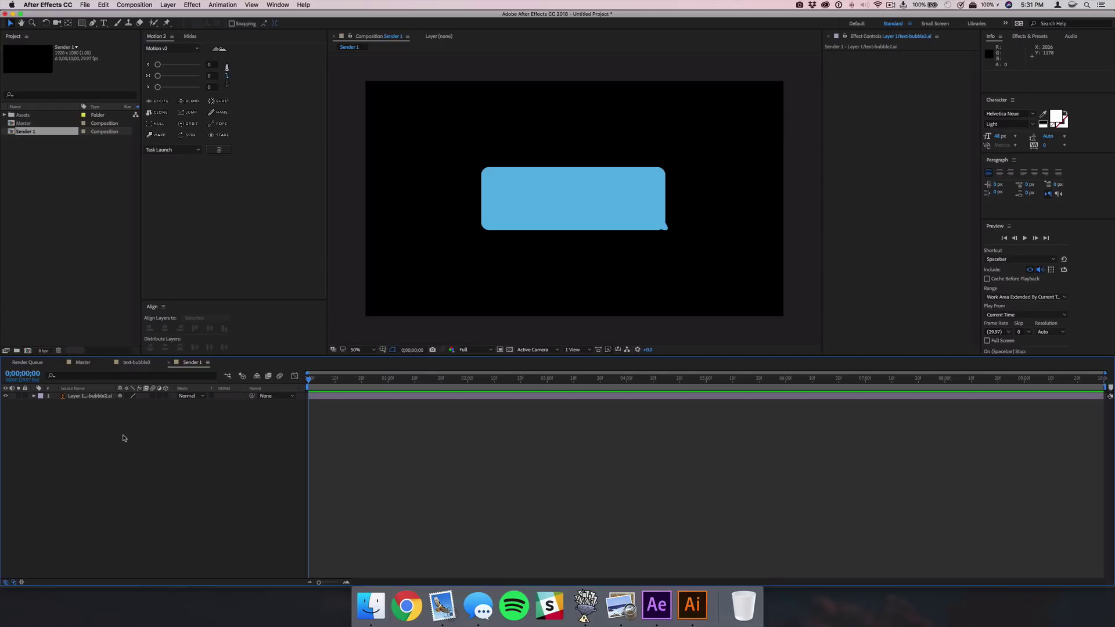
Add a rectangular mask covering the whole blue bubble layer and set a Mask Path keyframe at 0;00;01;00.
click(94, 397)
double_click(82, 24)
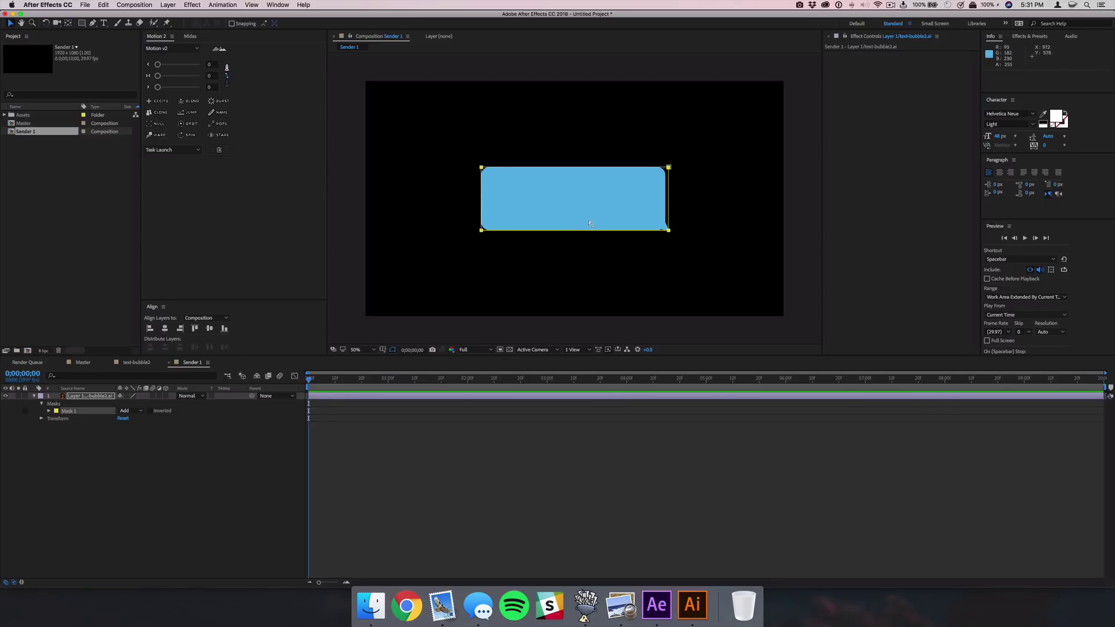
click(50, 411)
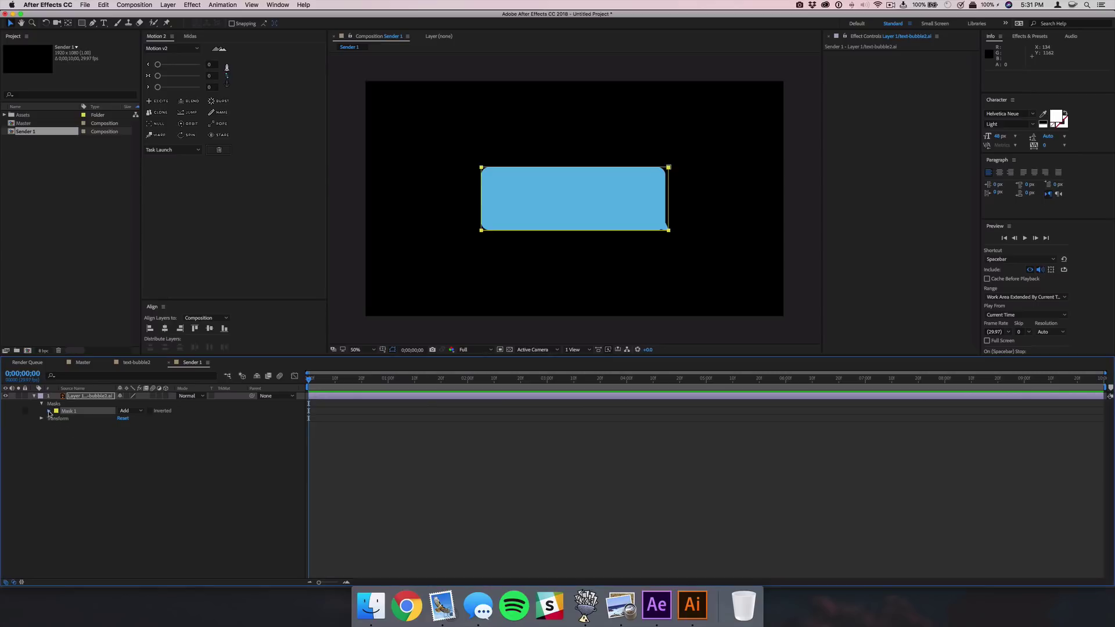
drag(309, 379, 389, 389)
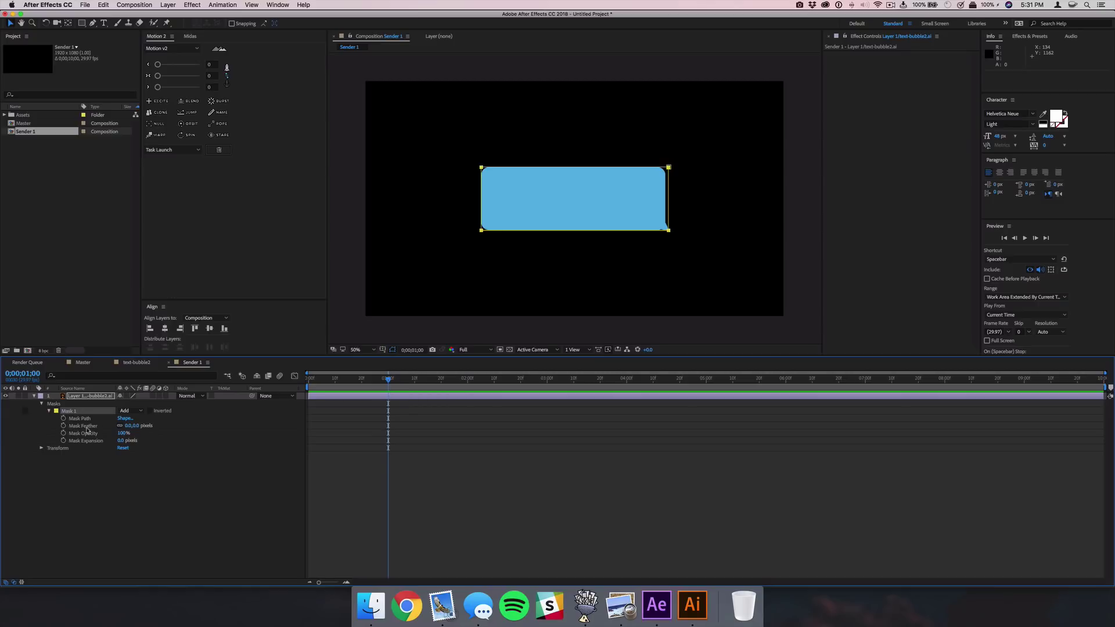
click(64, 420)
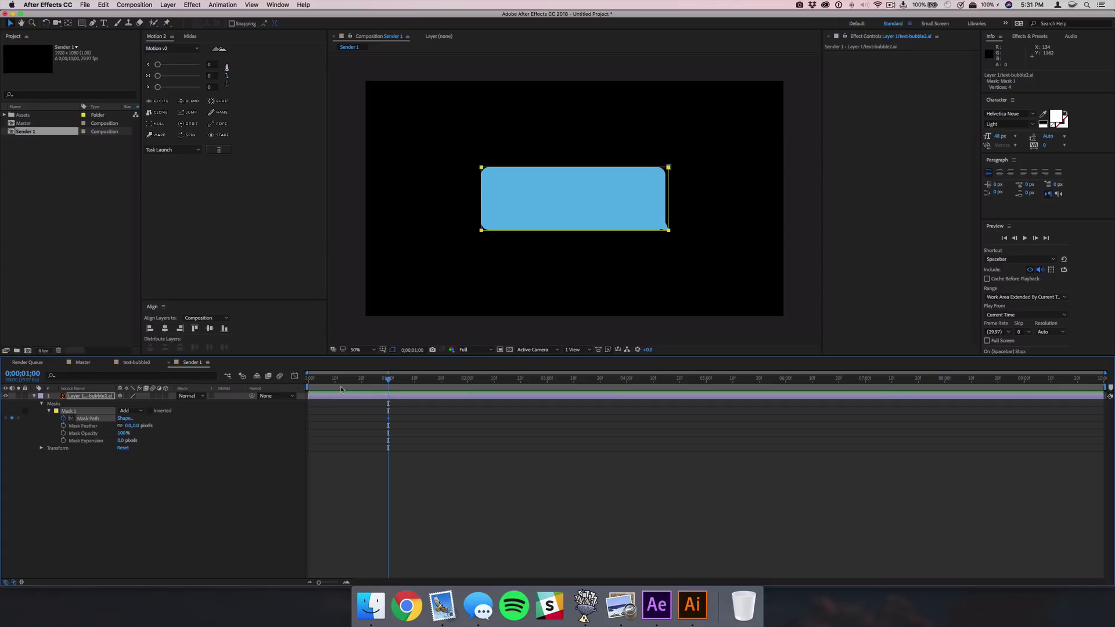
At 0;00;00;00, collapse the mask's top edge down to the bubble's bottom edge so the bubble is hidden.
drag(388, 378, 308, 379)
click(540, 187)
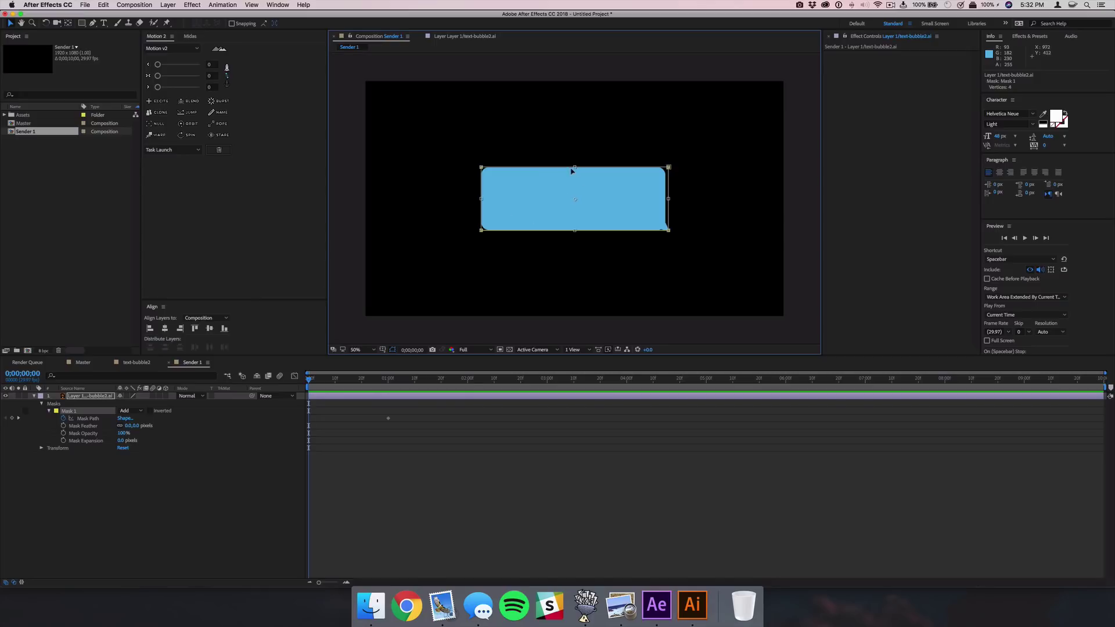
drag(574, 169, 576, 233)
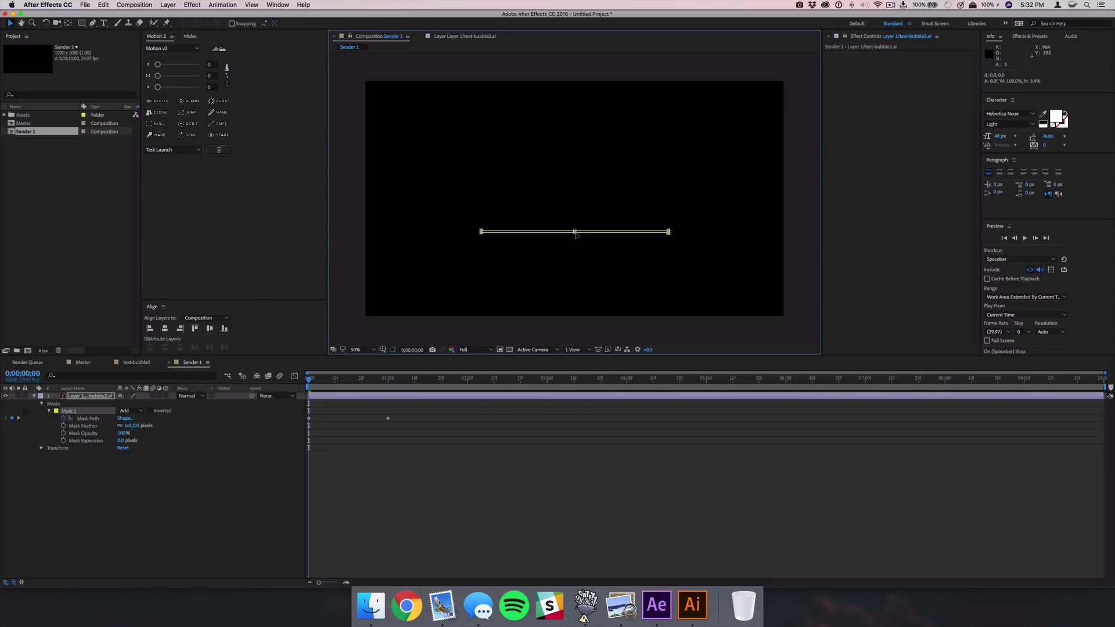
click(439, 460)
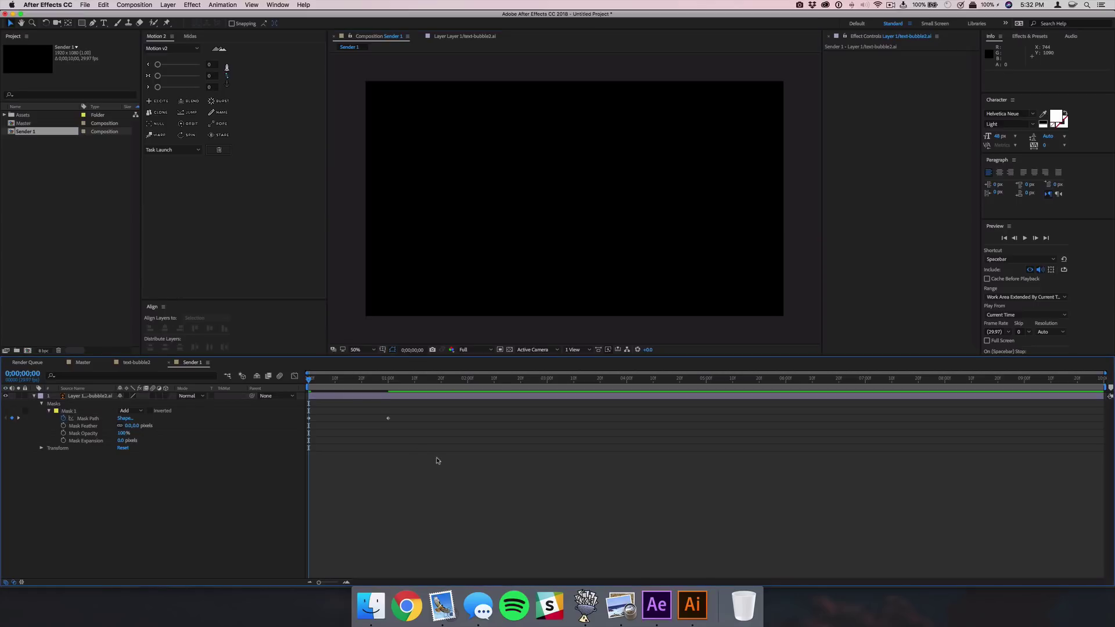
Keyframe the blue bubble layer's Scale at 100% at 0;00;01;00 and 0% at 0;00;00;00.
drag(311, 381, 392, 399)
click(391, 399)
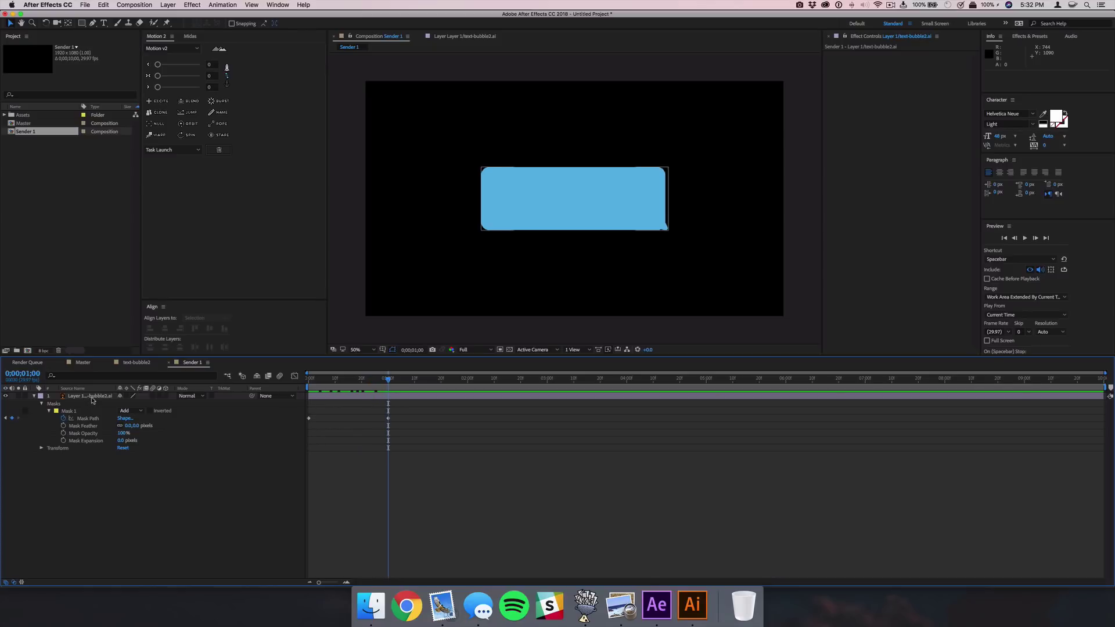
click(92, 400)
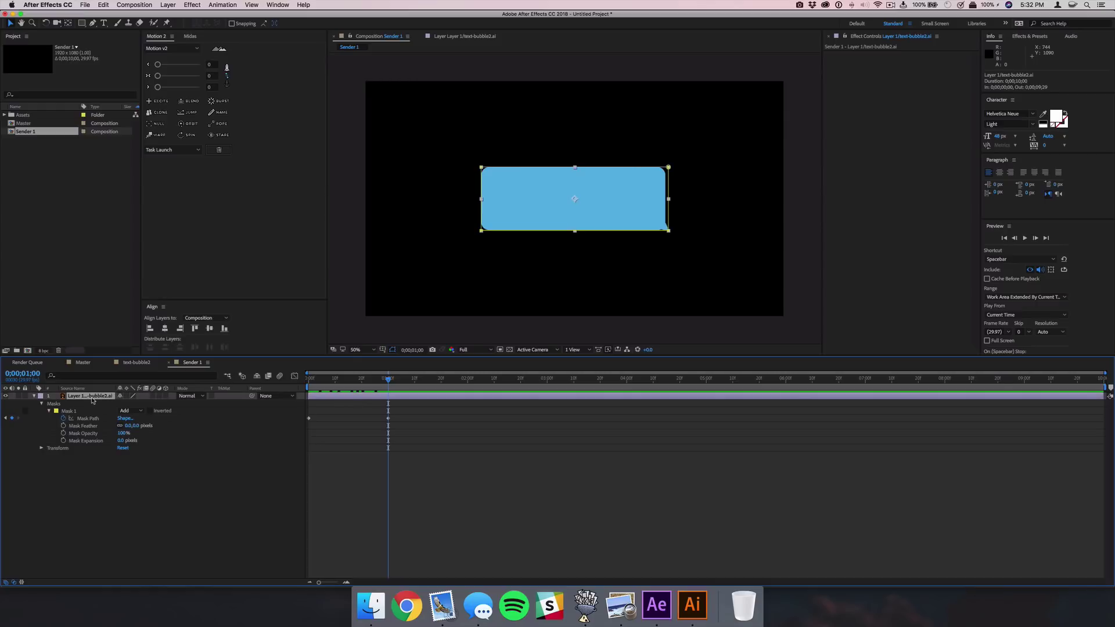
key(s)
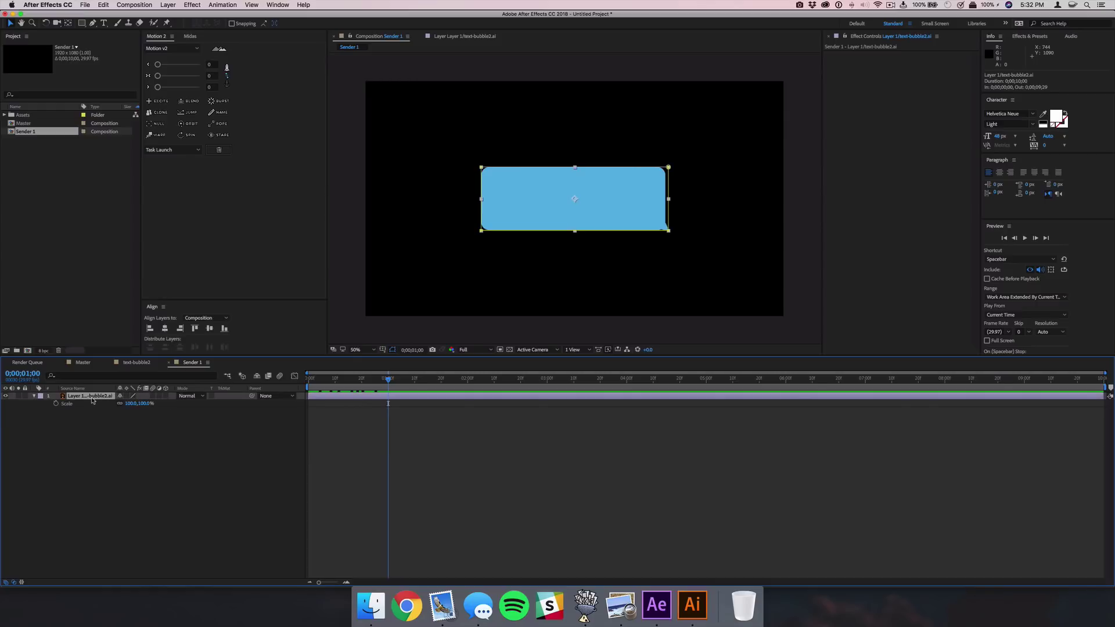
click(56, 403)
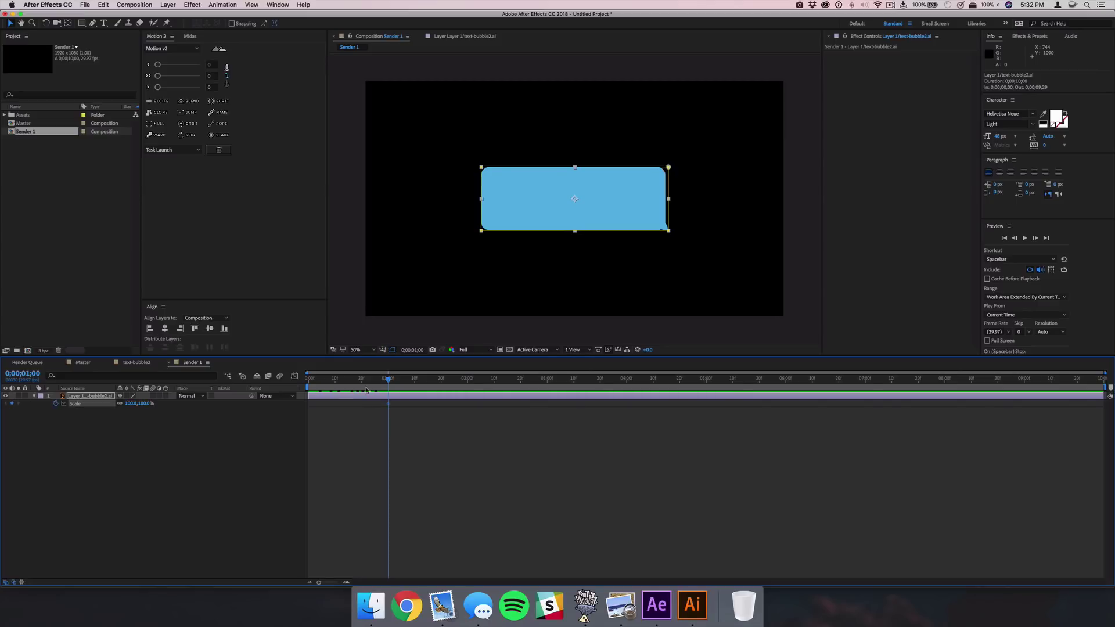
drag(364, 381, 236, 397)
click(131, 403)
text(00)
key(Return)
drag(310, 380, 400, 382)
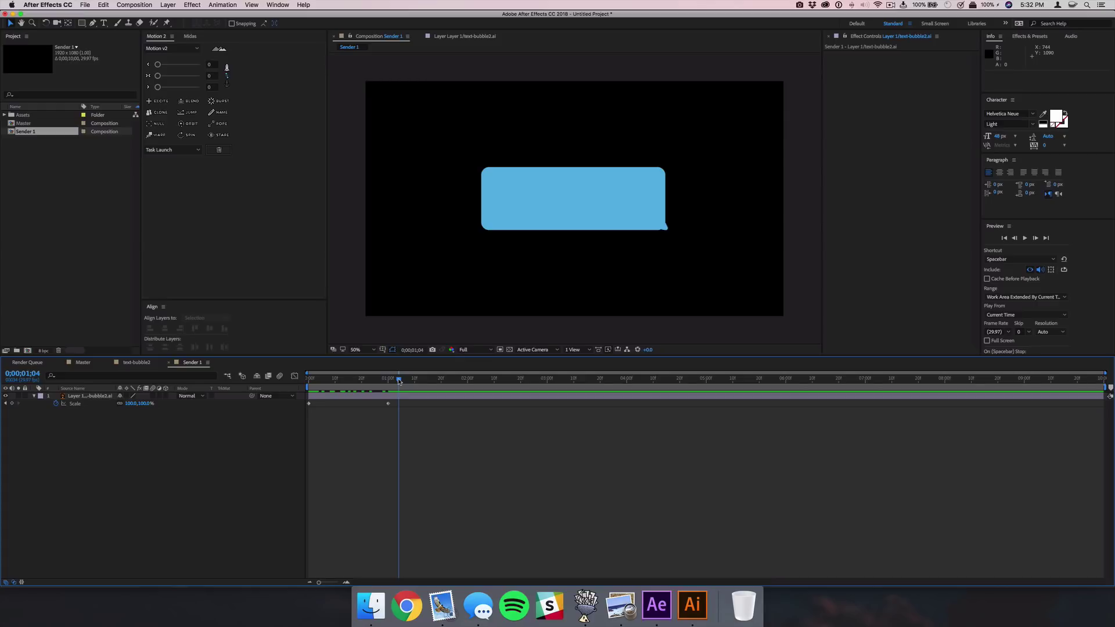
Apply Easy Ease to all Mask Path and Scale keyframes of the bubble layer and preview the animation.
click(358, 397)
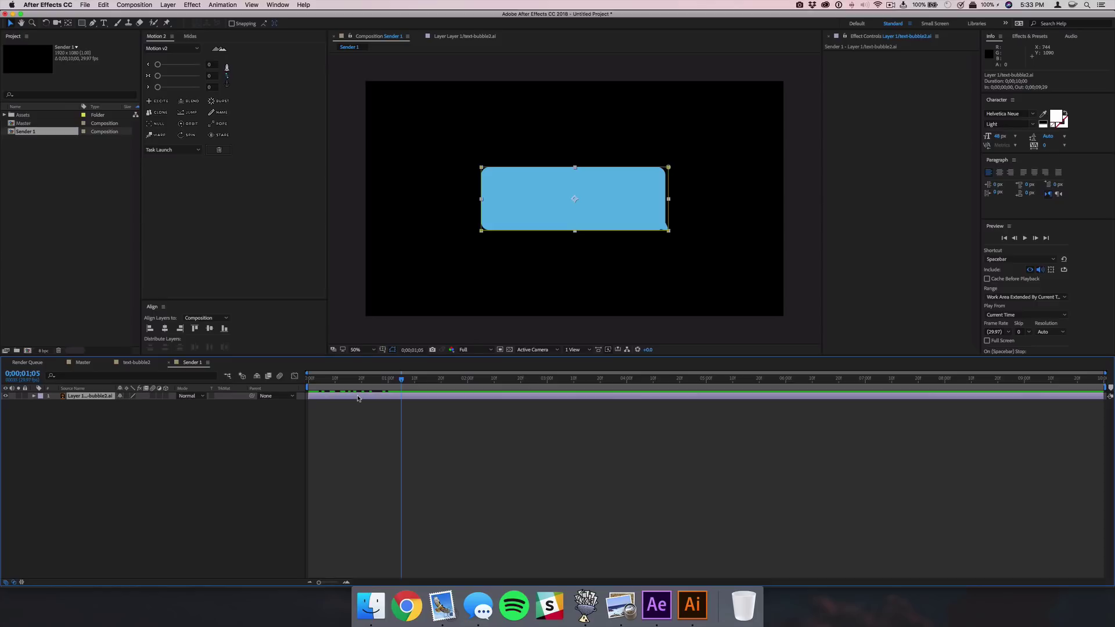
key(u)
drag(430, 447, 309, 417)
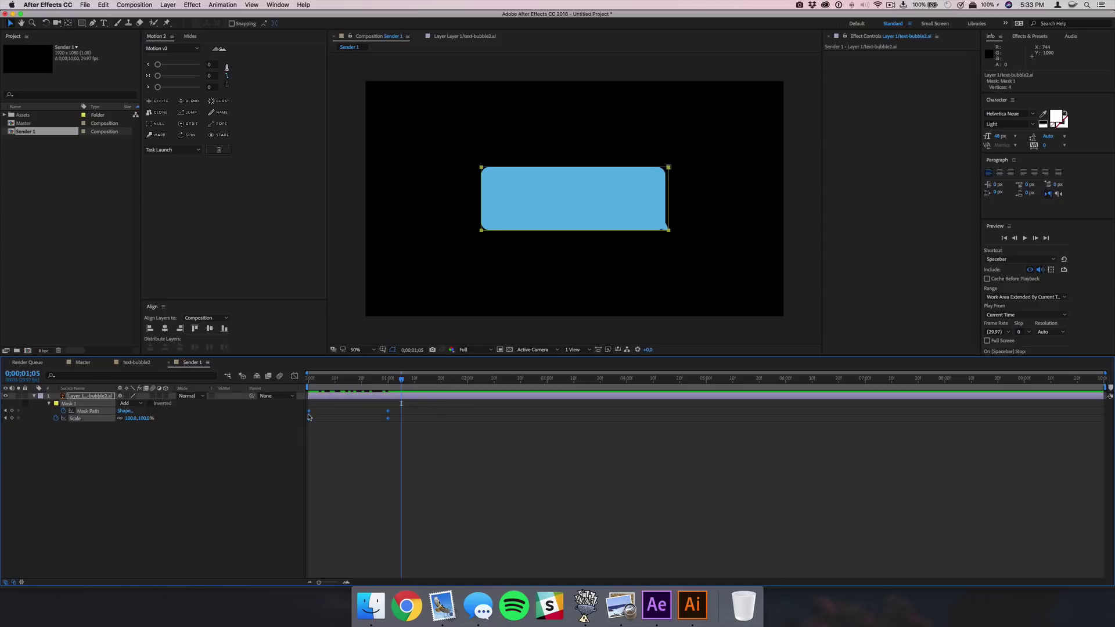
right_click(309, 418)
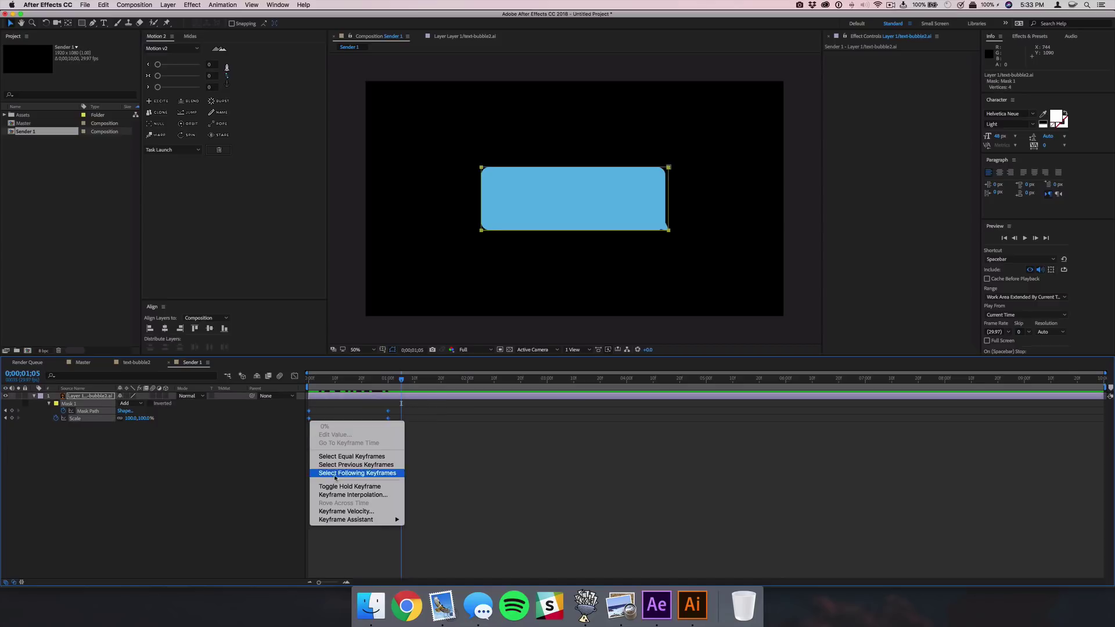
mouse_move(372, 521)
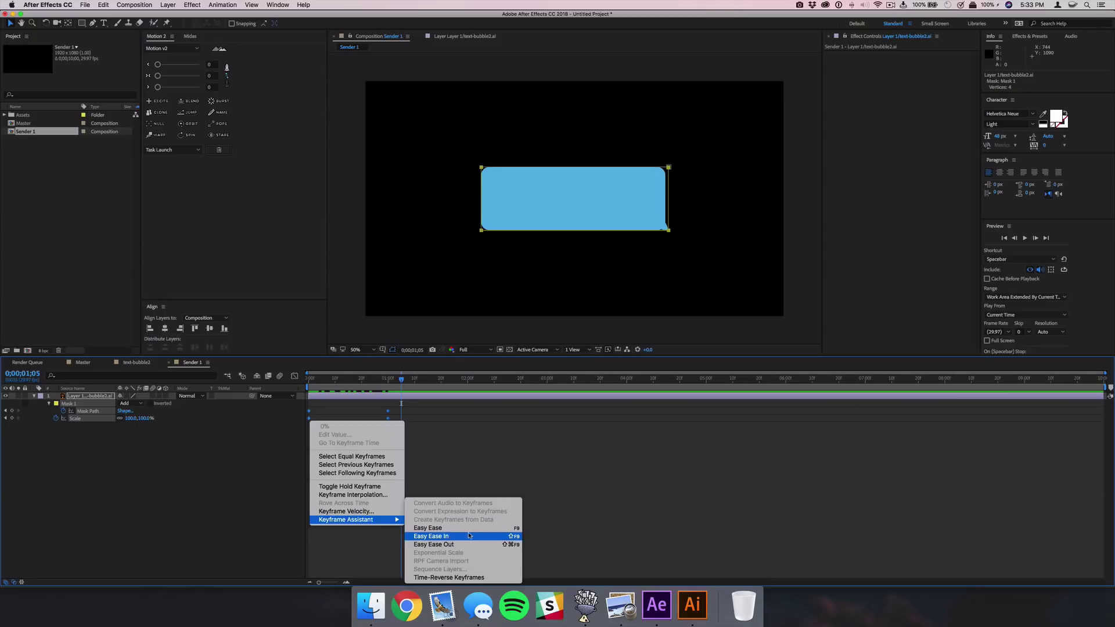
click(478, 528)
click(476, 528)
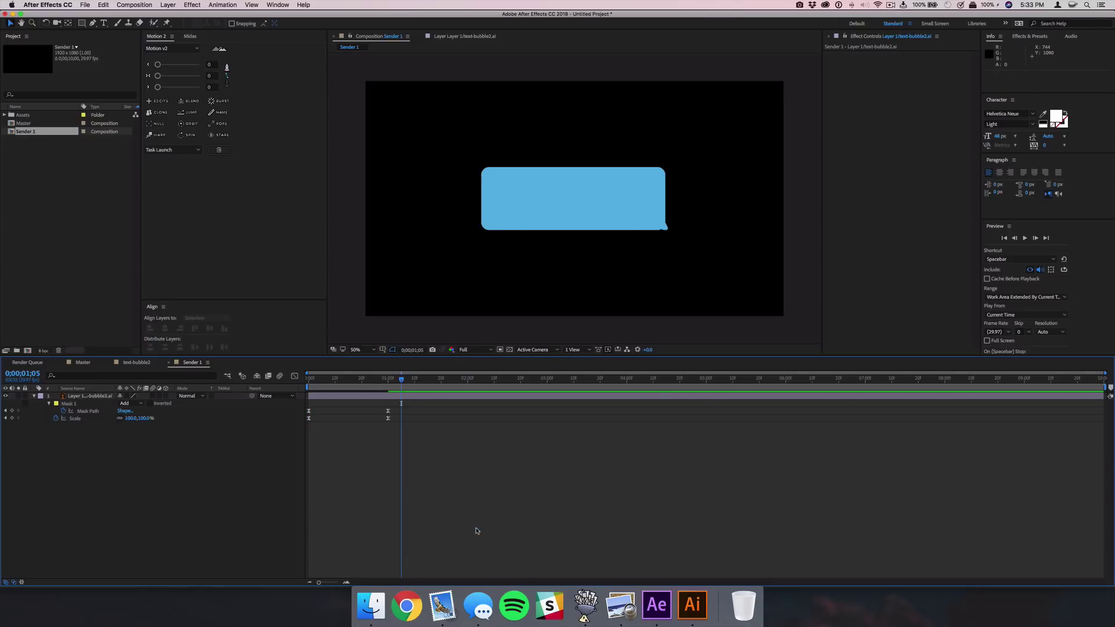
key(Home)
key(space)
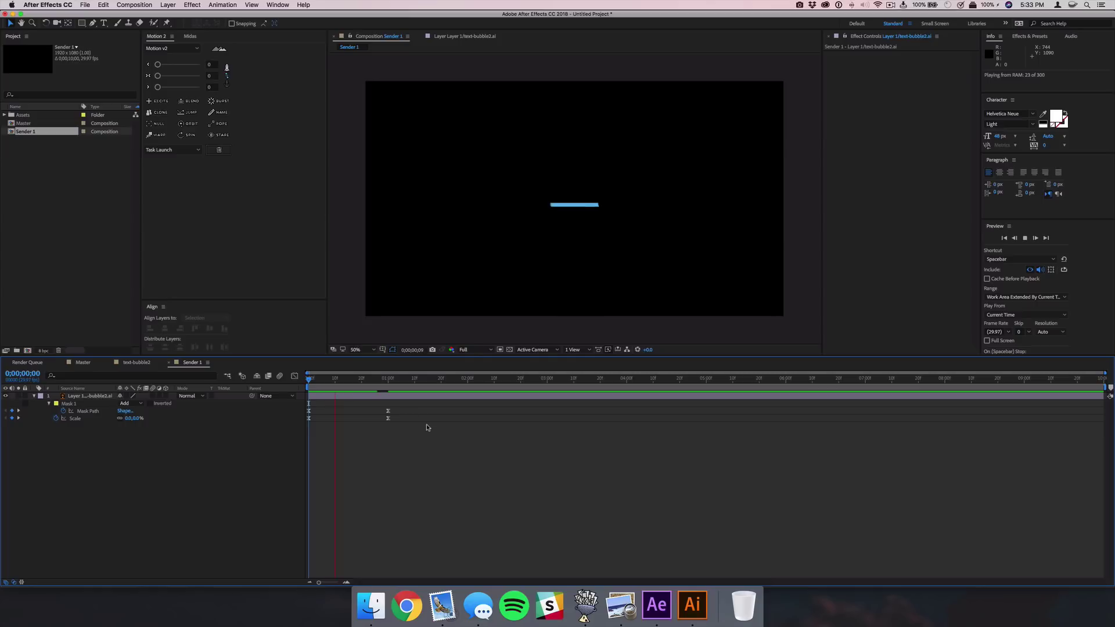
key(space)
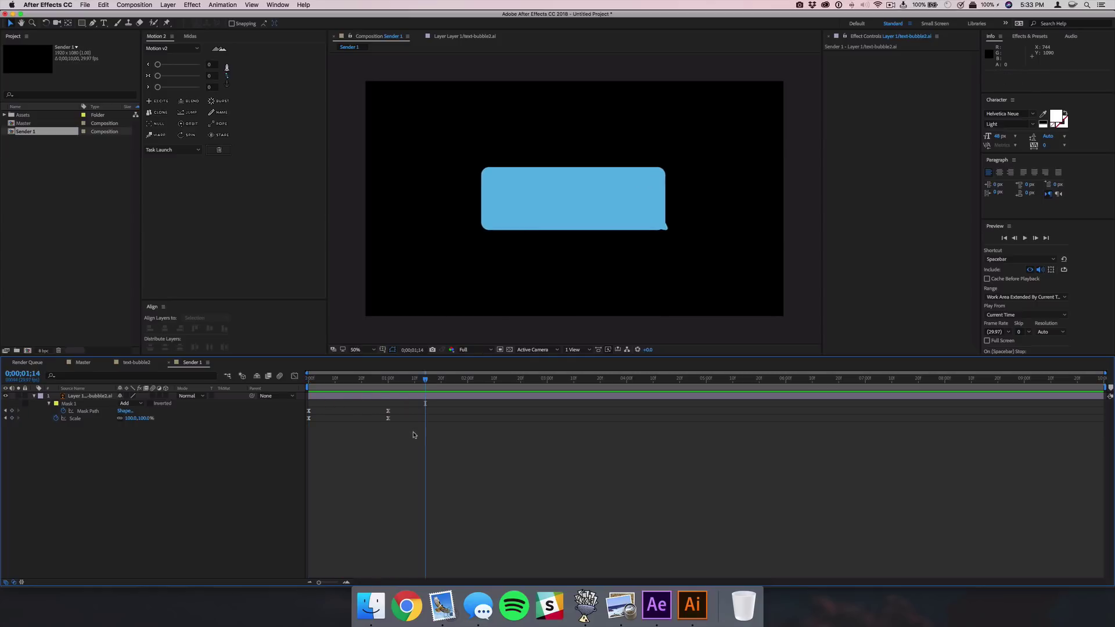
Copy the Scale keyframe at 0;00;01;00 to 0;00;01;05.
key(j)
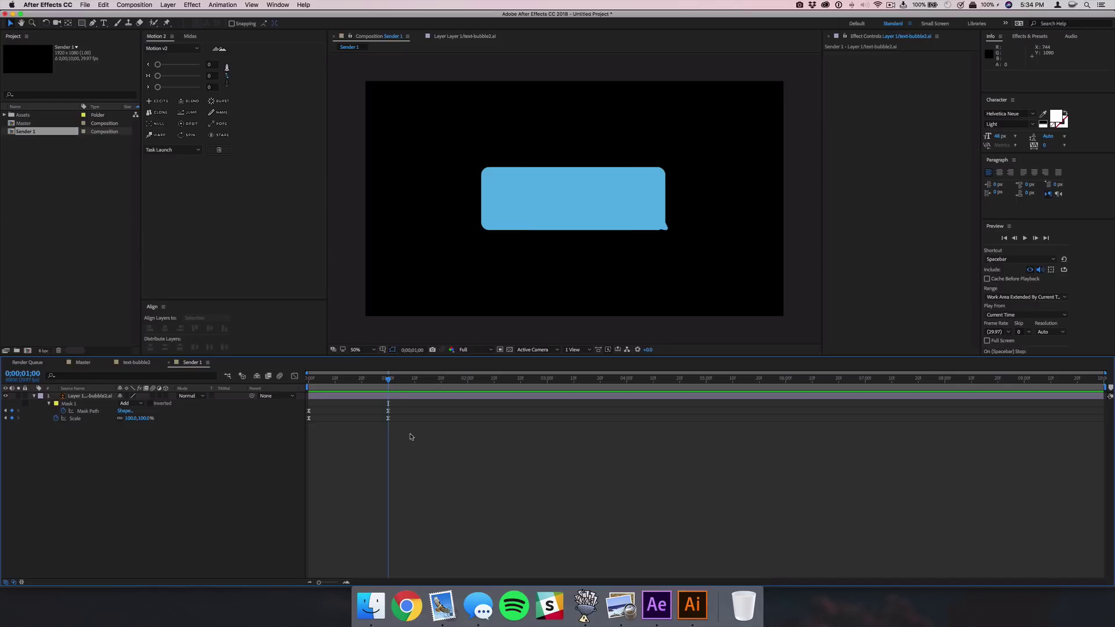
drag(411, 436, 383, 420)
key(super+c)
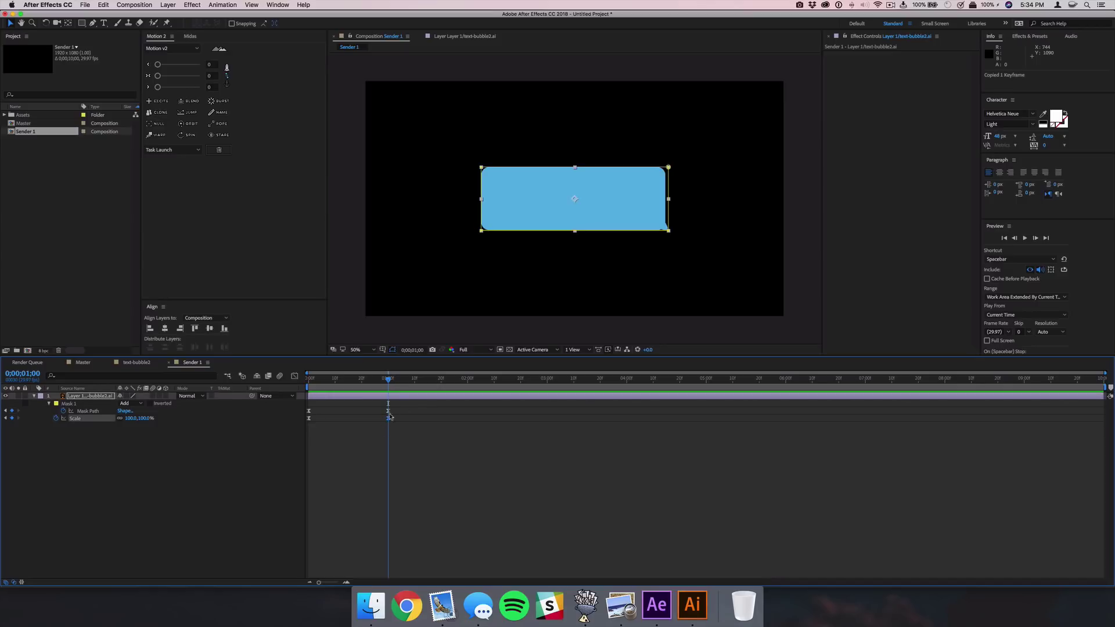
drag(390, 381, 404, 384)
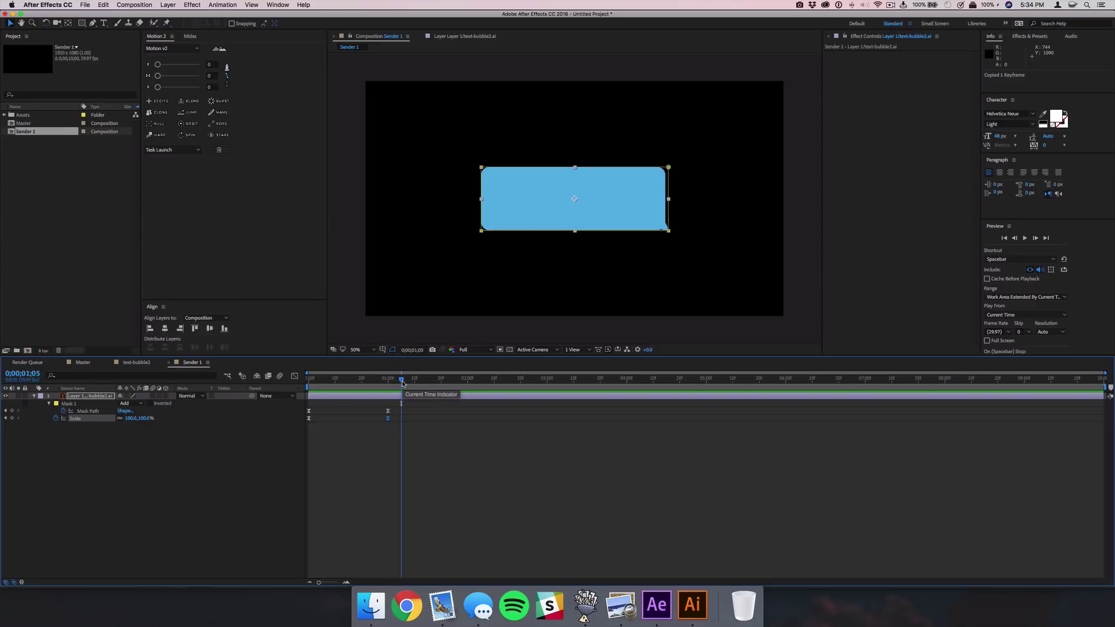
key(ctrl+v)
click(450, 468)
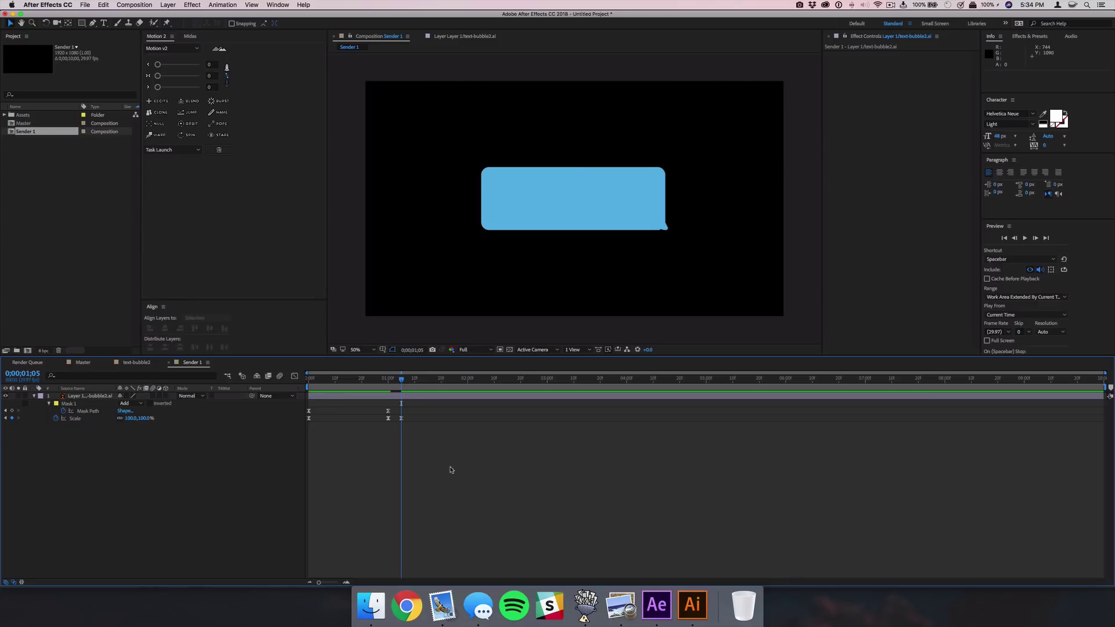
Set the bubble's Scale to 105% at the 0;00;01;00 keyframe.
drag(401, 380, 388, 385)
click(131, 418)
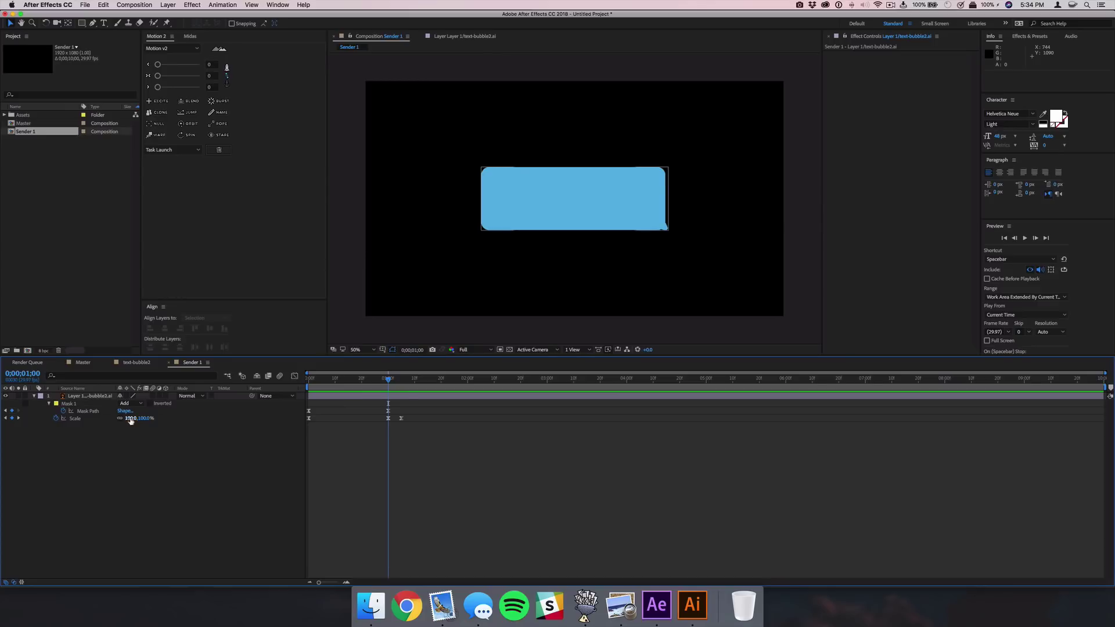
click(130, 418)
text(103.2)
key(Return)
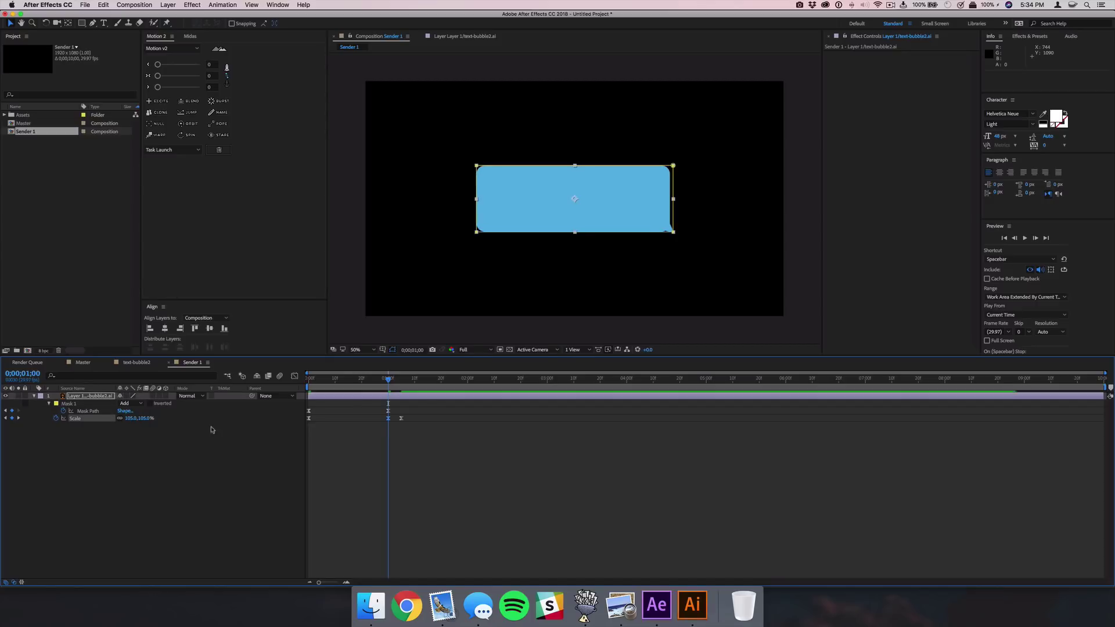
click(430, 465)
Steepen the Scale curve in the Graph Editor by lengthening the ease handles between the first two keyframes, and preview the motion.
drag(383, 380, 401, 381)
drag(422, 455, 302, 416)
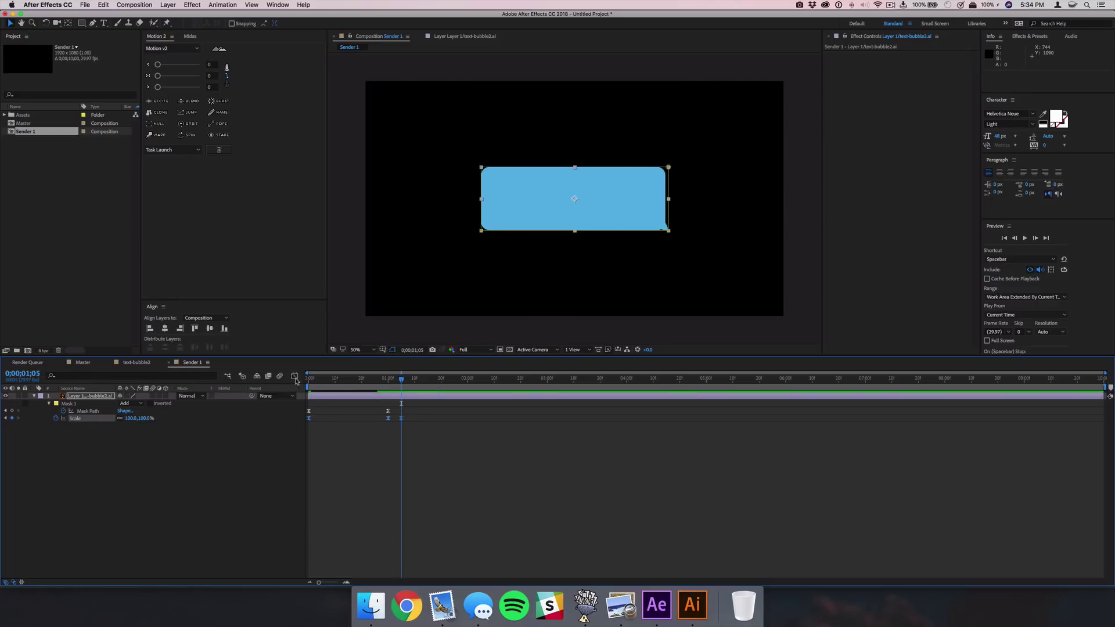
click(294, 376)
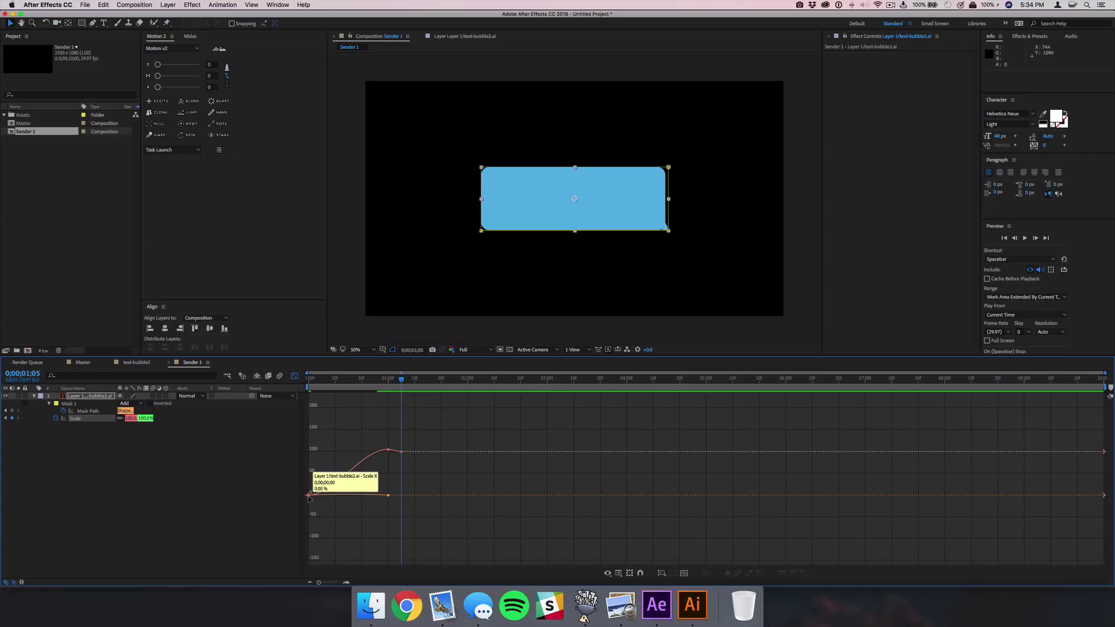
click(309, 497)
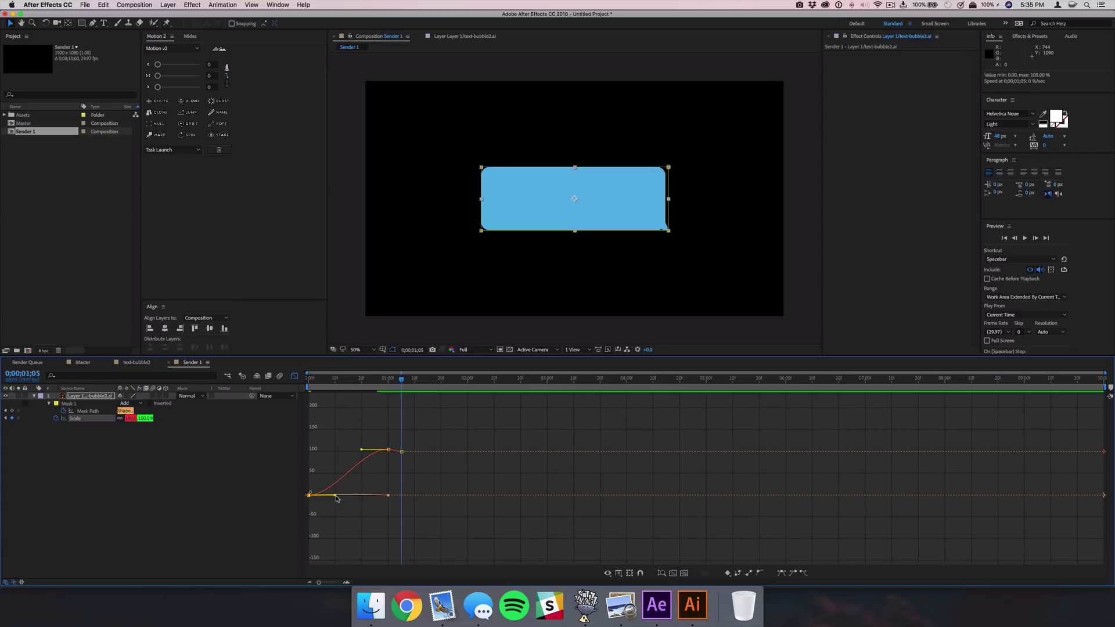
drag(337, 498, 366, 498)
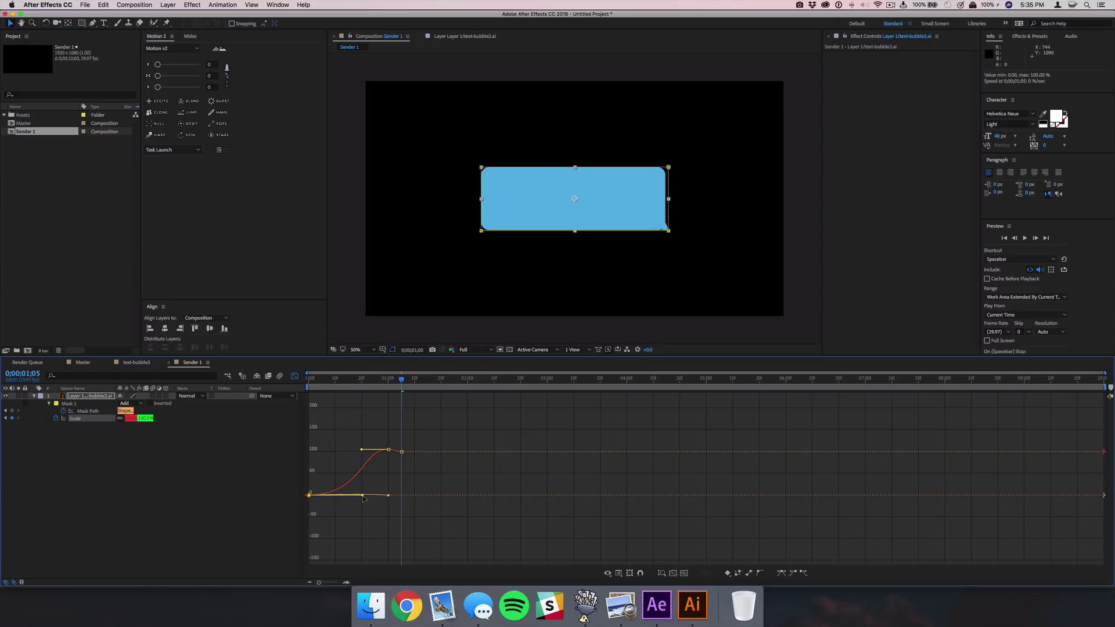
click(388, 450)
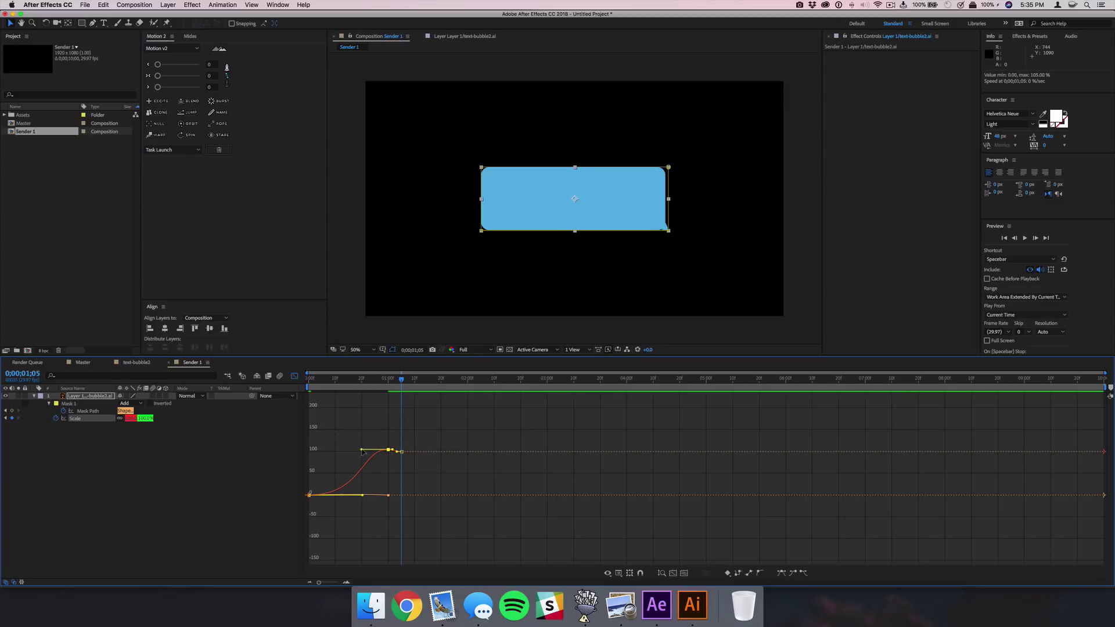
drag(363, 452, 331, 451)
click(433, 485)
key(Home)
key(space)
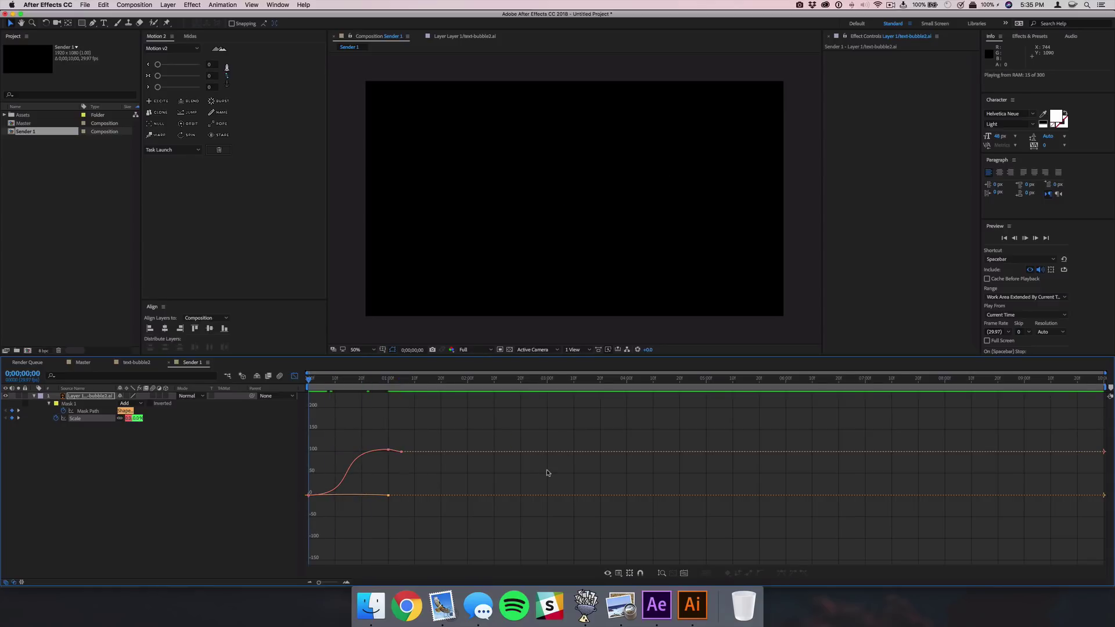
key(space)
click(295, 376)
Move the ending Mask Path keyframe to 0;00;00;22 and replay the animation.
click(314, 381)
drag(314, 381, 372, 384)
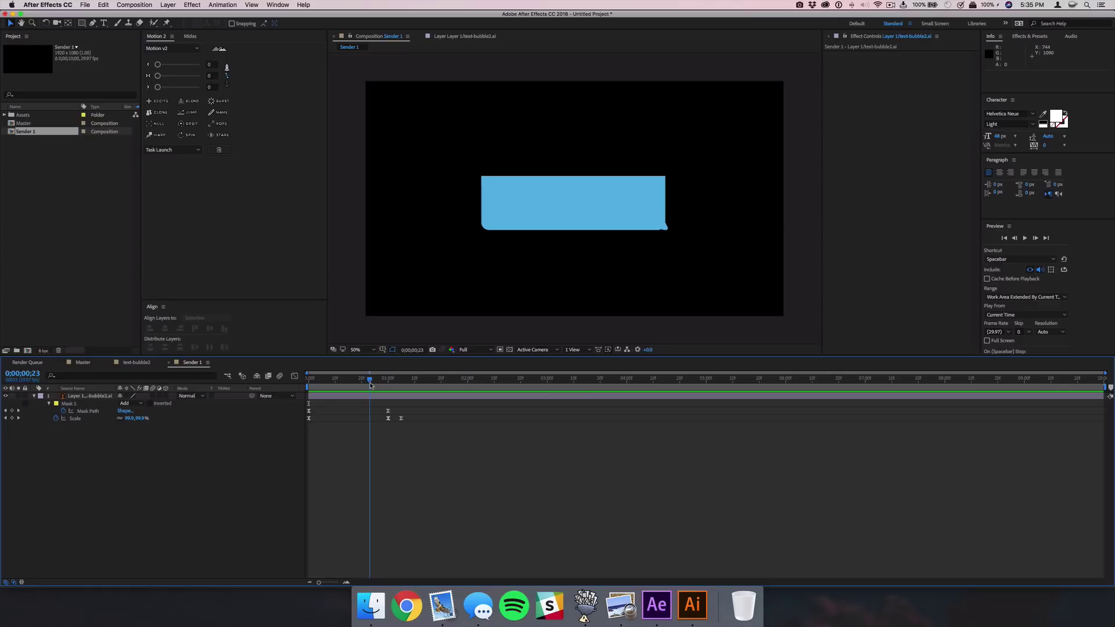
drag(369, 385, 366, 384)
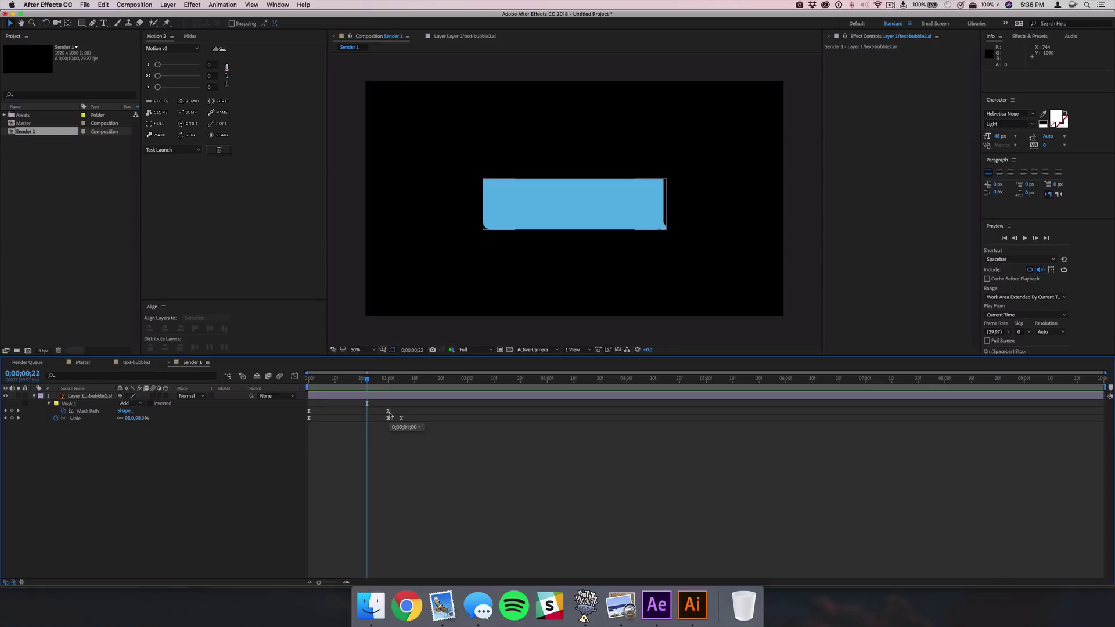
drag(388, 415, 368, 416)
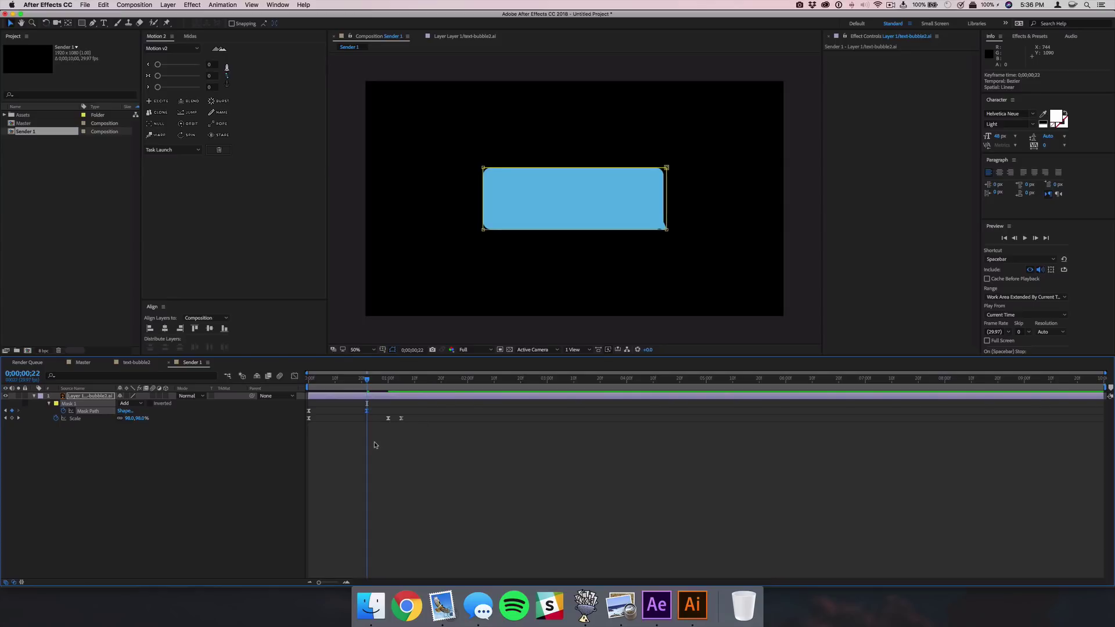
click(372, 440)
key(space)
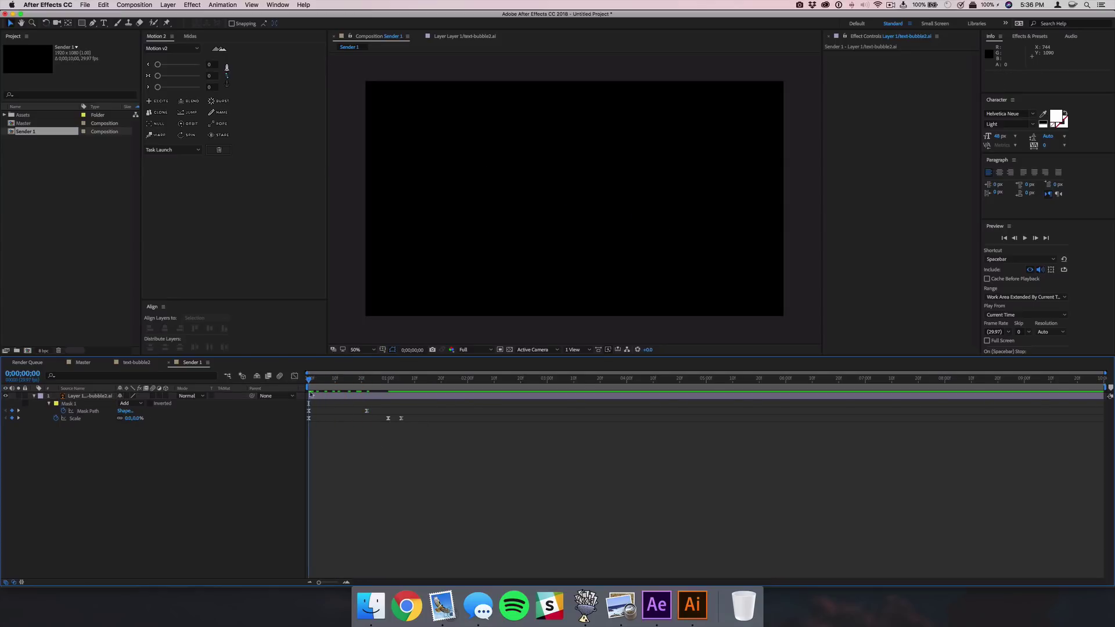
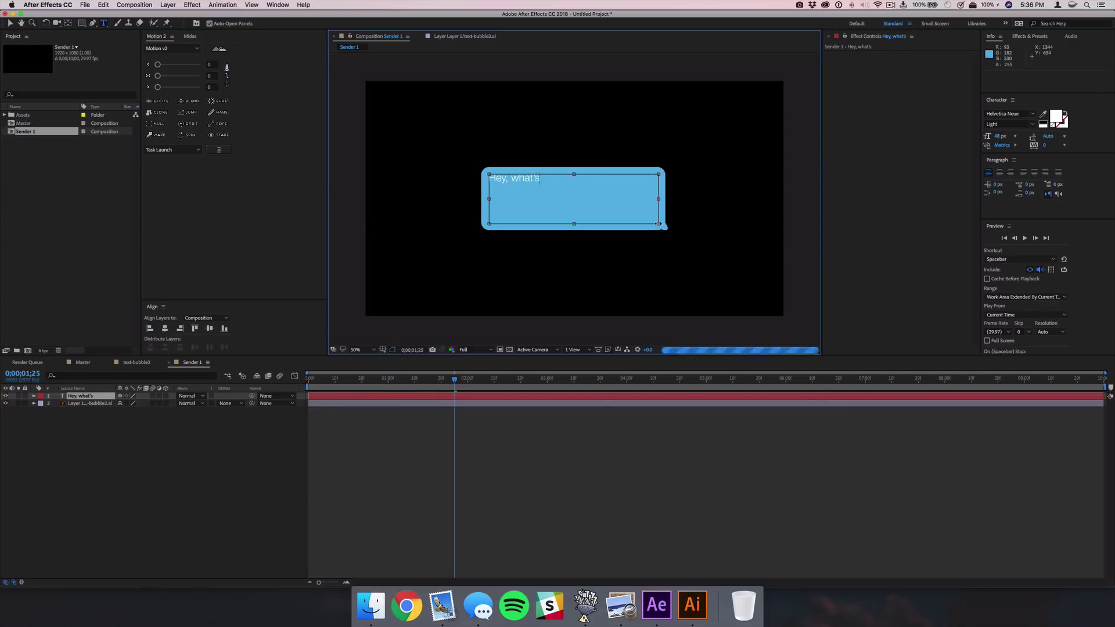
Center the anchor point of the "Hey, what's up?" text layer and align it to the composition's horizontal and vertical center.
key(Escape)
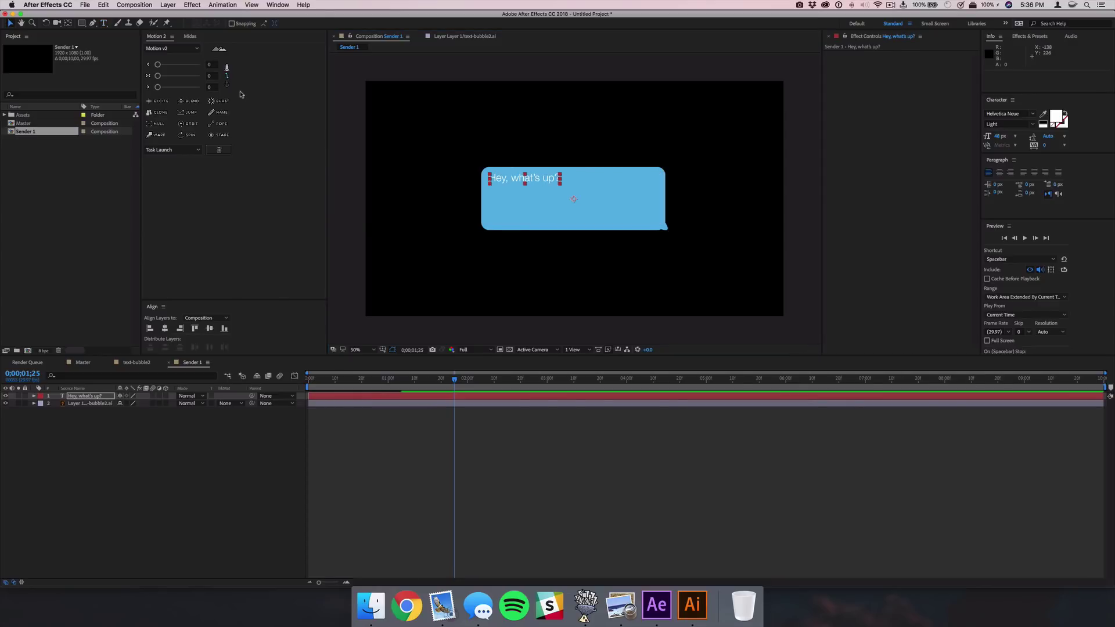
click(204, 76)
click(165, 328)
click(210, 328)
click(594, 495)
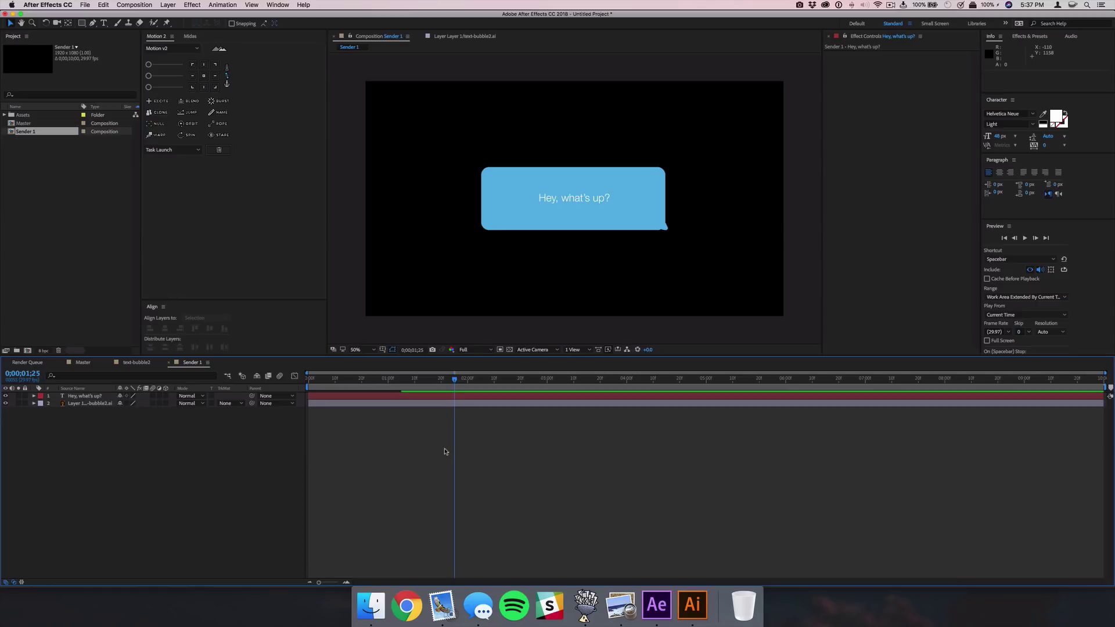
Pre-compose the blue text-bubble layer in Sender 1 as a new composition named "Bubble 1".
click(97, 404)
click(97, 405)
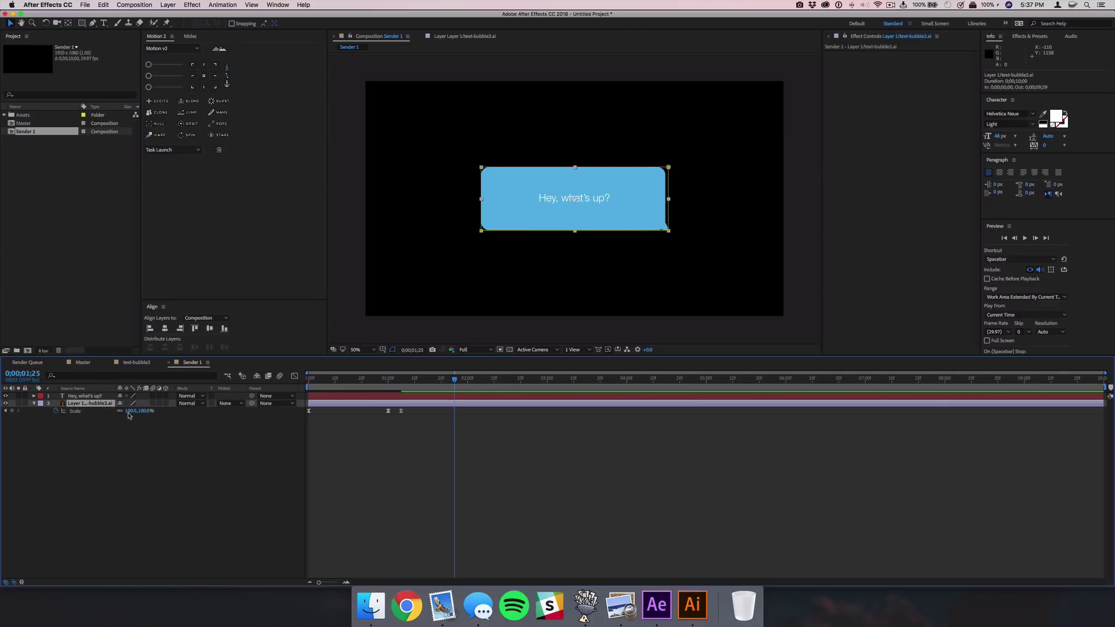
right_click(92, 407)
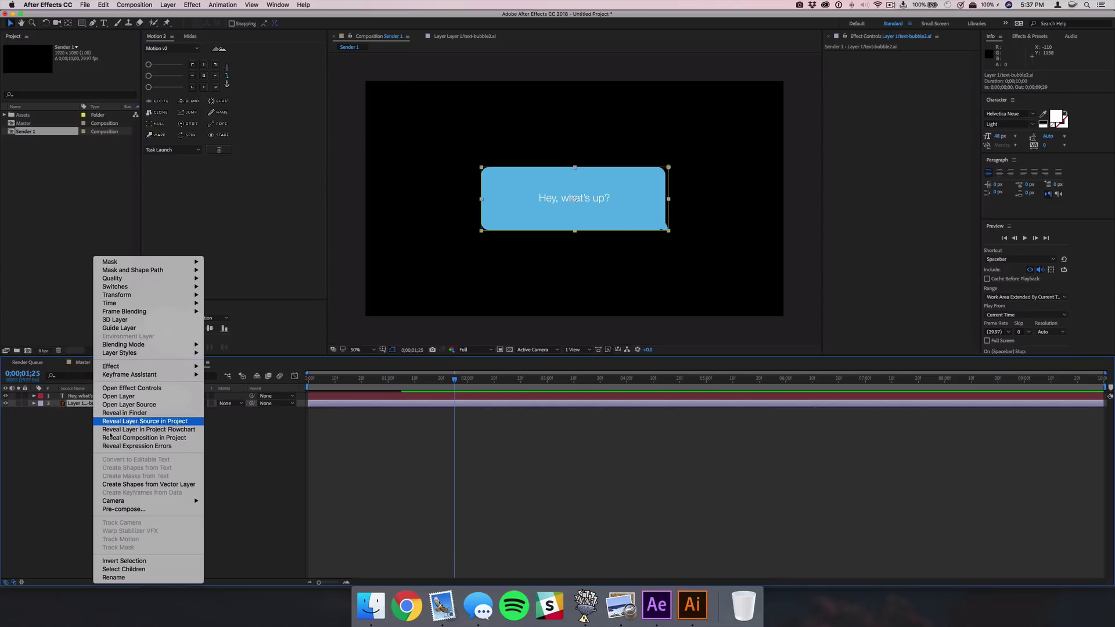
click(124, 509)
text(Bubble 1)
key(Return)
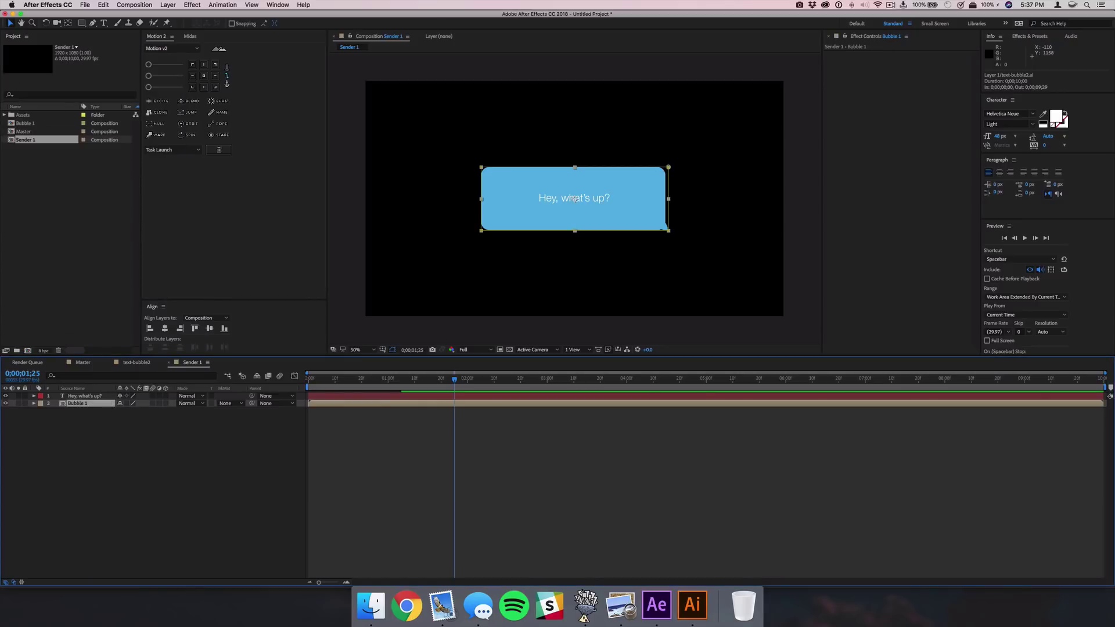
Open the Bubble 1 composition and set its layer's Scale to 75%, with the proportions unlinked and the height reduced to about 47%.
double_click(196, 403)
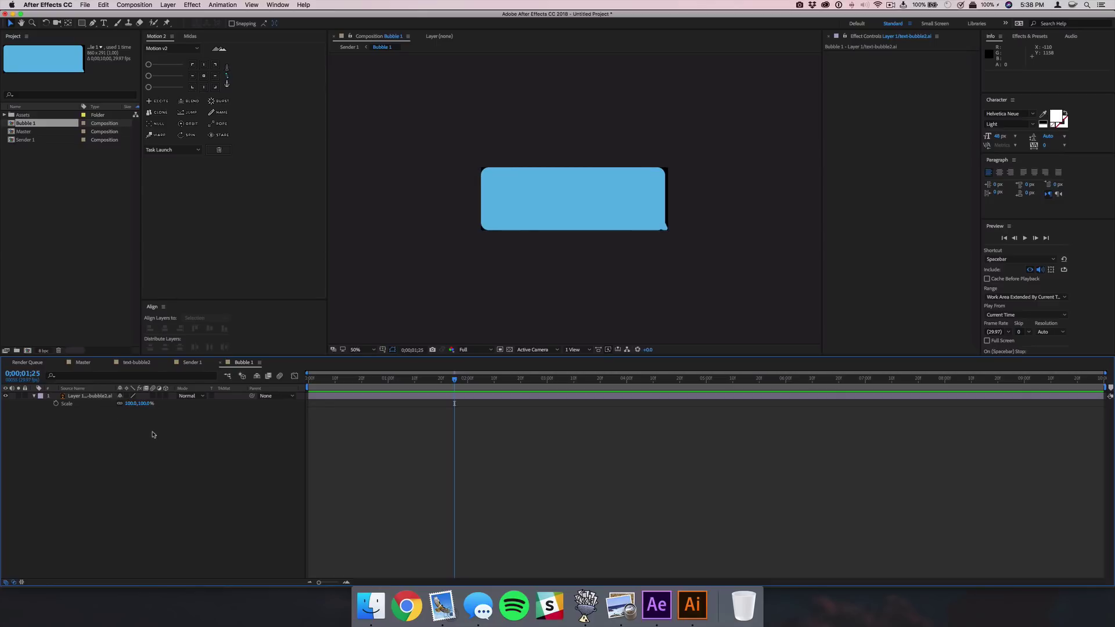
click(131, 403)
text(75)
key(Return)
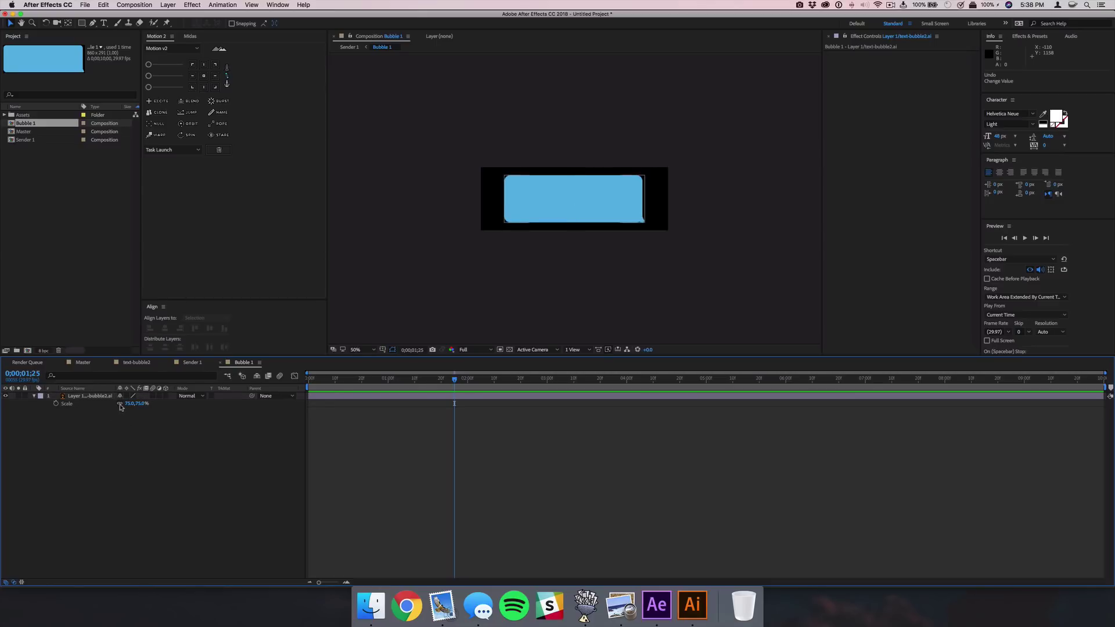
click(140, 403)
drag(140, 403, 133, 403)
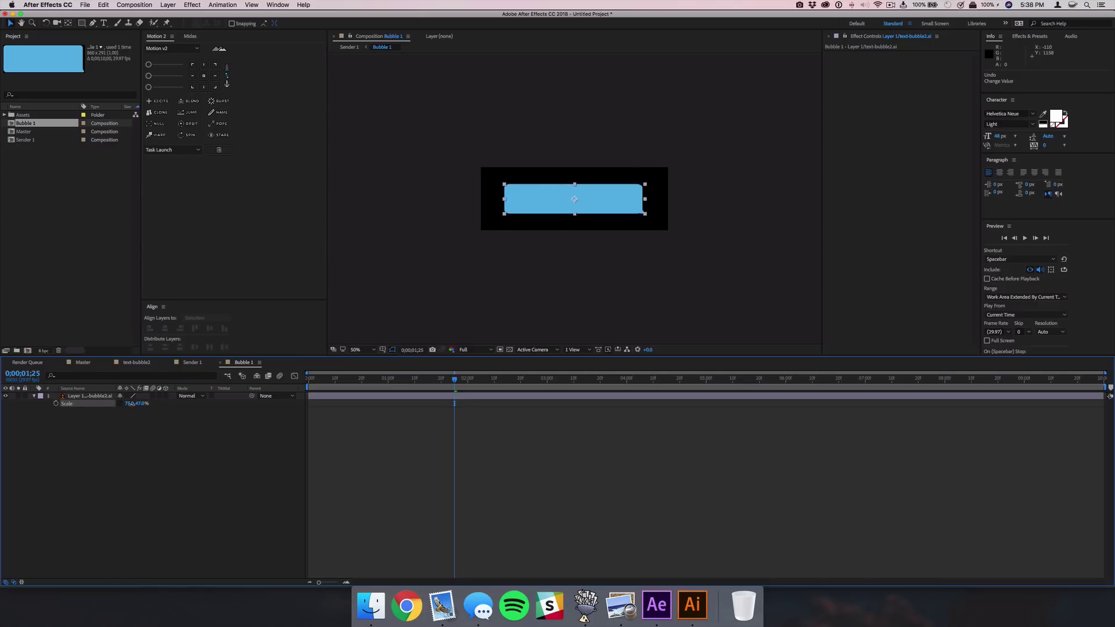
click(192, 362)
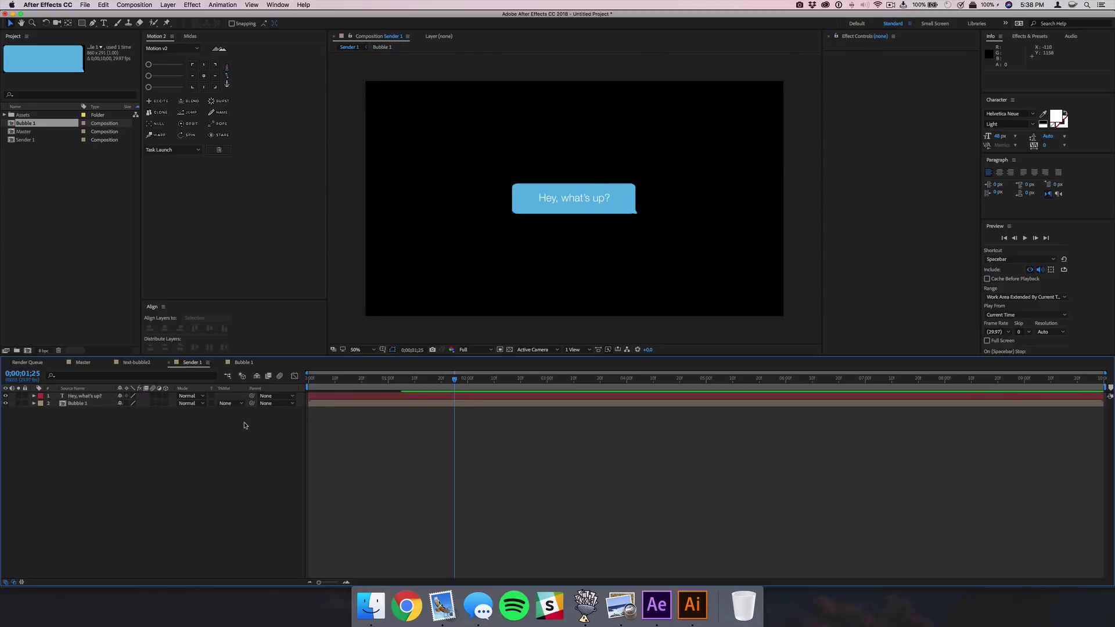
Readjust the bubble layer's Scale in Bubble 1 to about 67% by 56% and check its fit around the text in Sender 1.
click(245, 362)
click(142, 404)
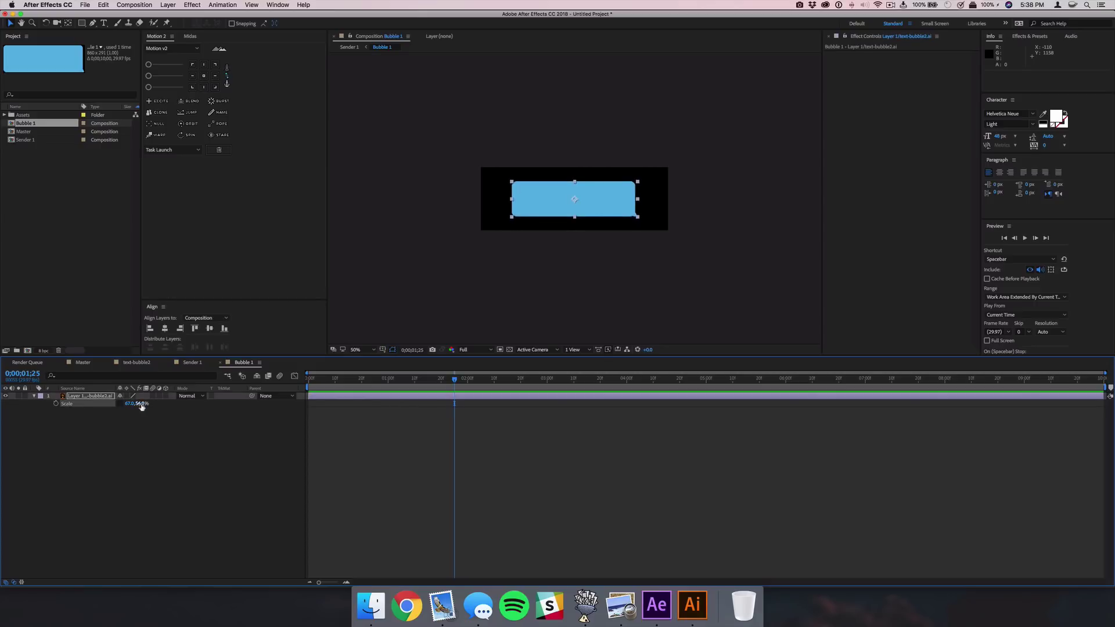
drag(141, 405, 138, 405)
click(184, 363)
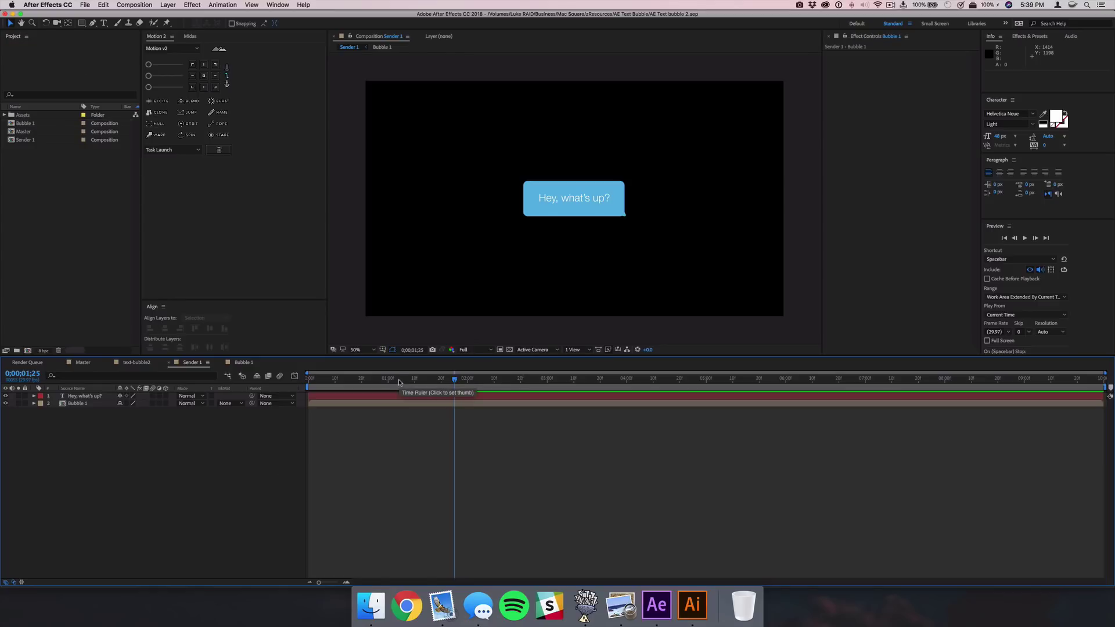
mouse_move(399, 381)
mouse_down()
mouse_move(267, 396)
mouse_move(372, 394)
mouse_up()
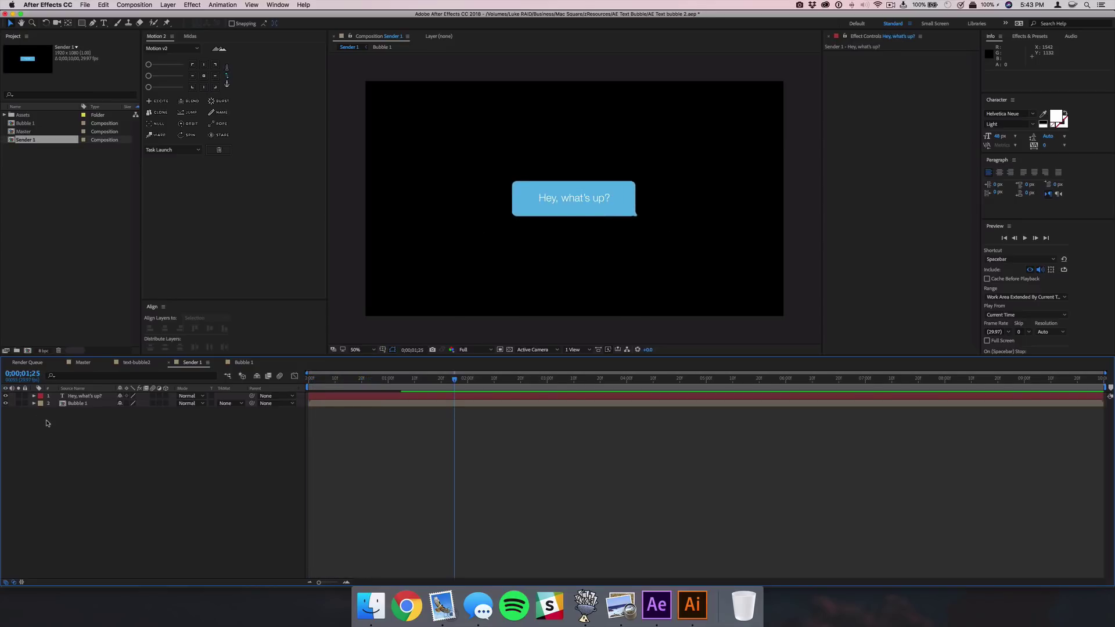
Add a text animator with Line Spacing and Scale properties to the "Hey, what's up?" layer.
click(34, 396)
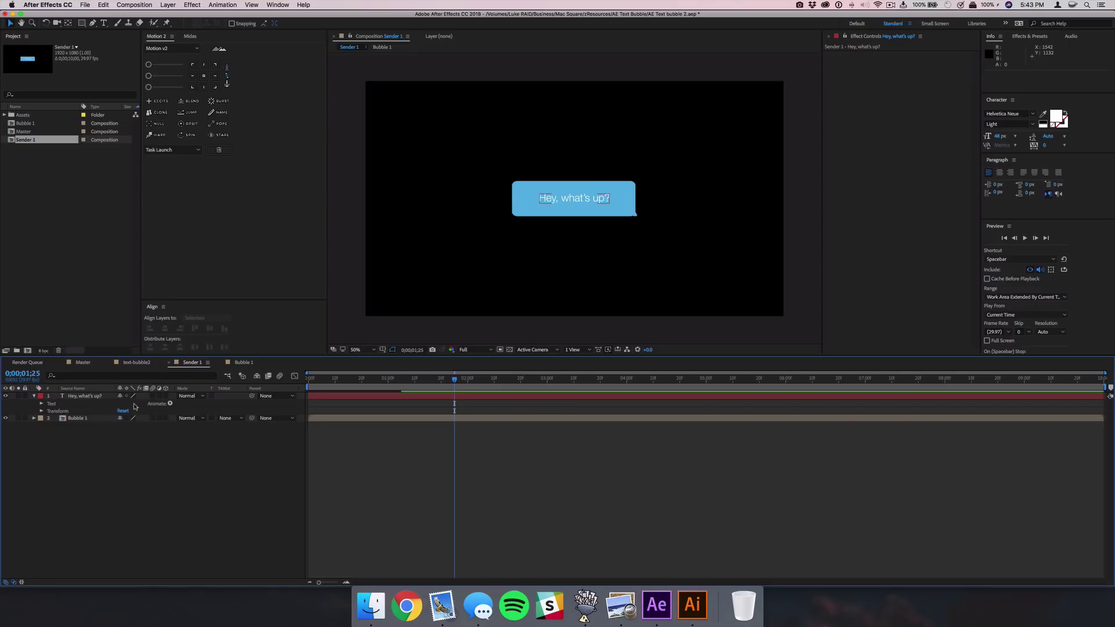
click(169, 404)
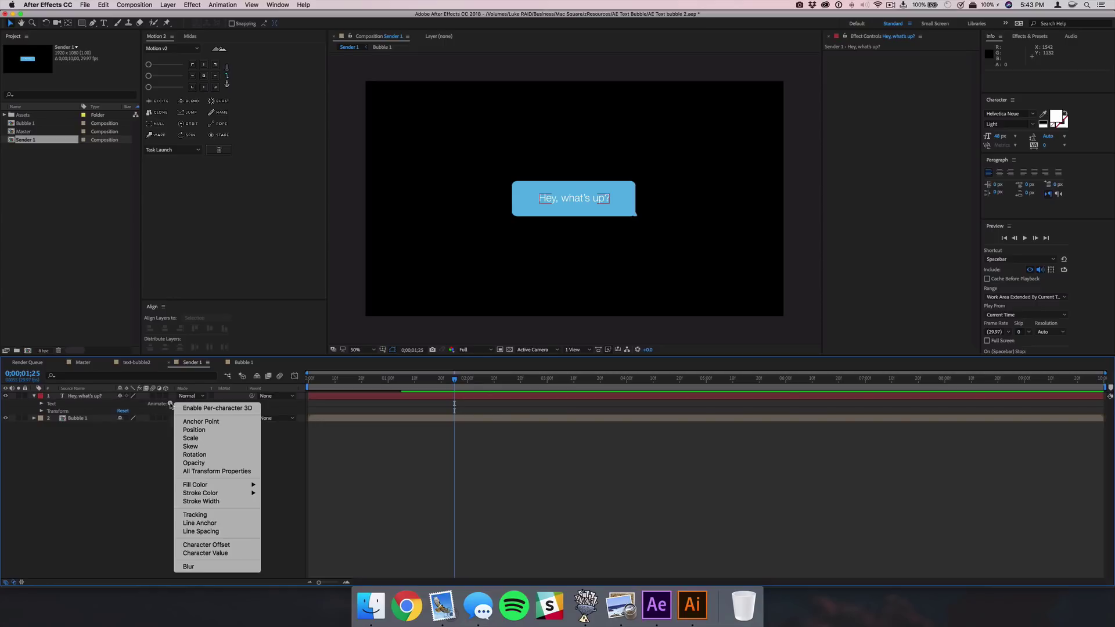
click(228, 532)
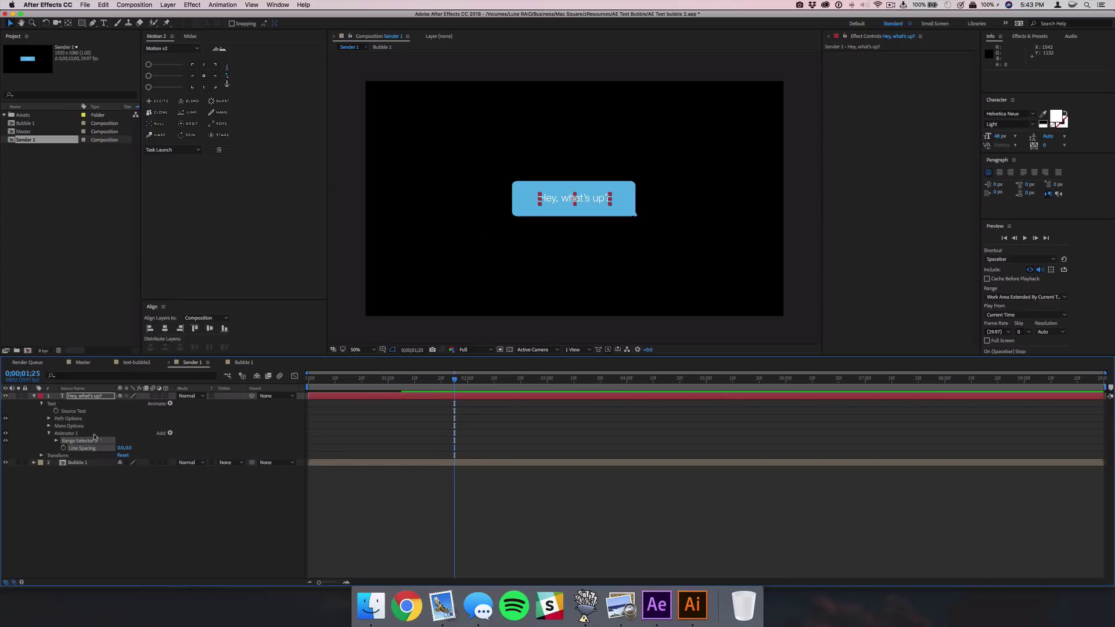
click(169, 433)
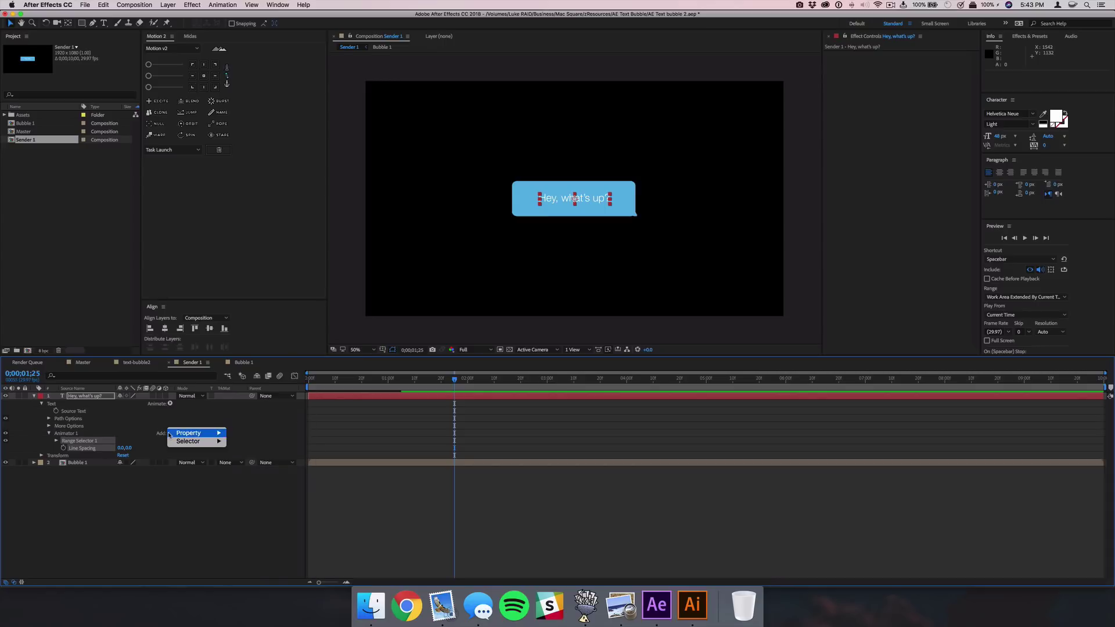
mouse_move(179, 436)
click(244, 449)
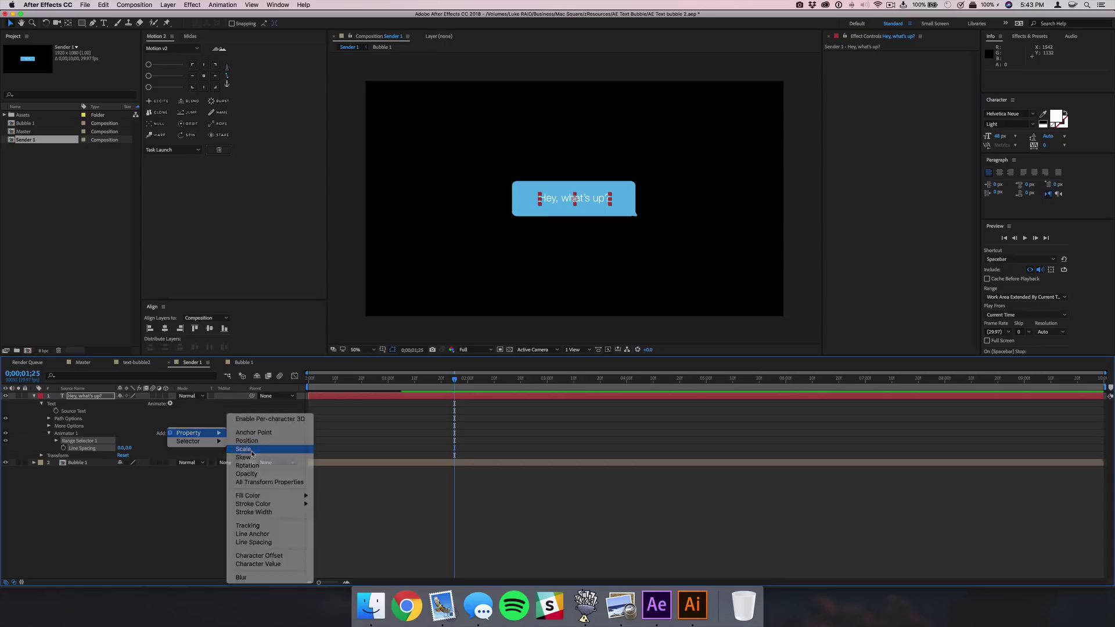
Keyframe the Range Selector's Start from 0% at 0;00;00;00 to 100% at 0;00;02;00.
click(57, 441)
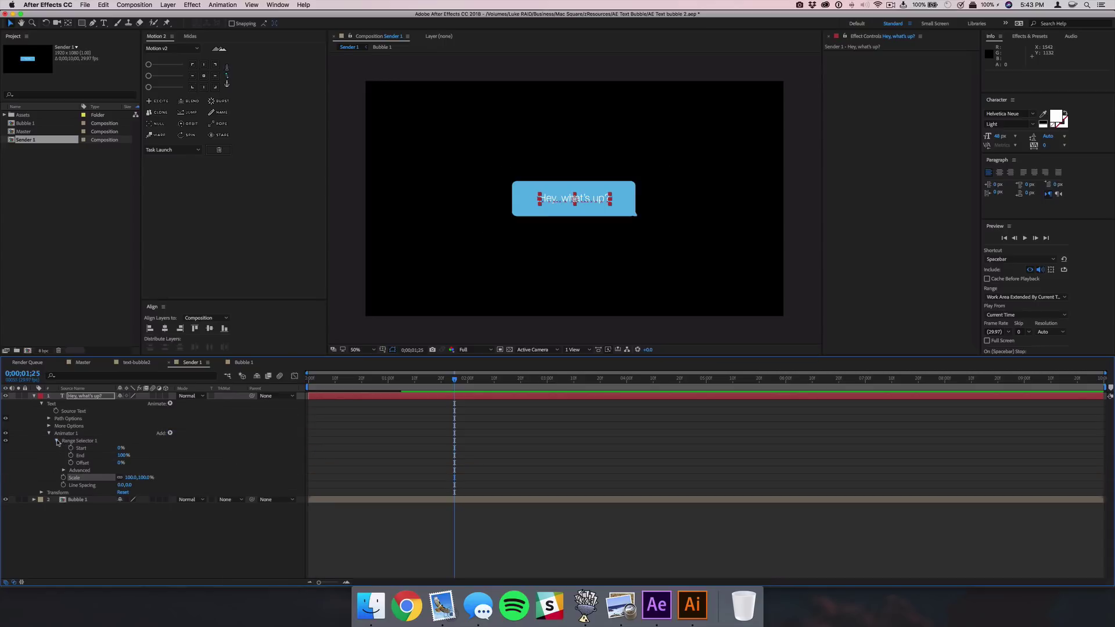
click(64, 470)
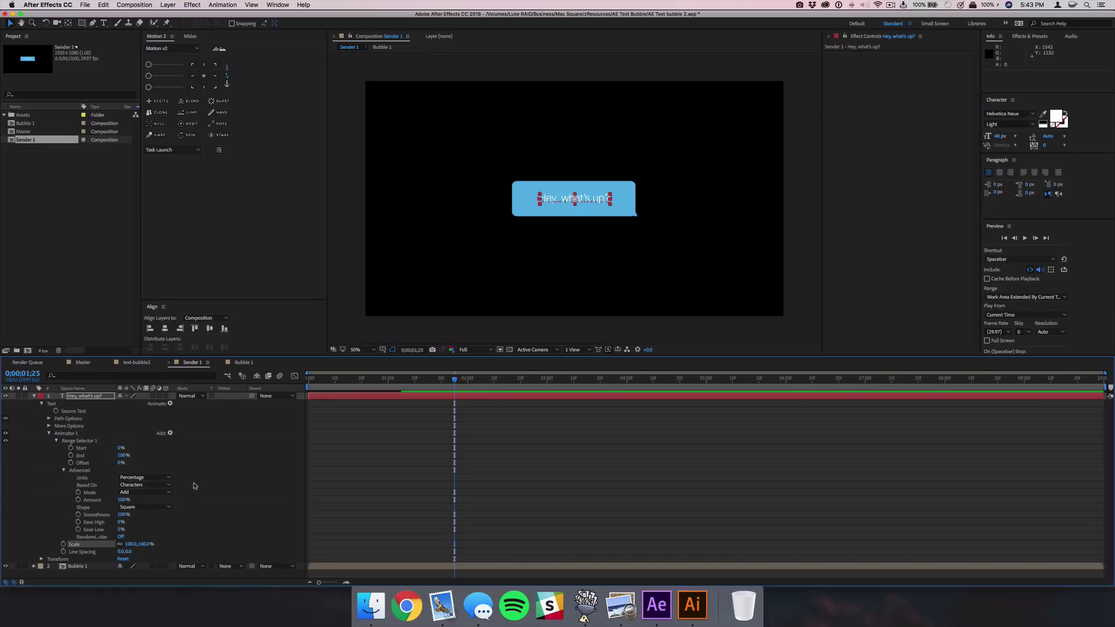
key(Page_Down)
drag(343, 380, 299, 387)
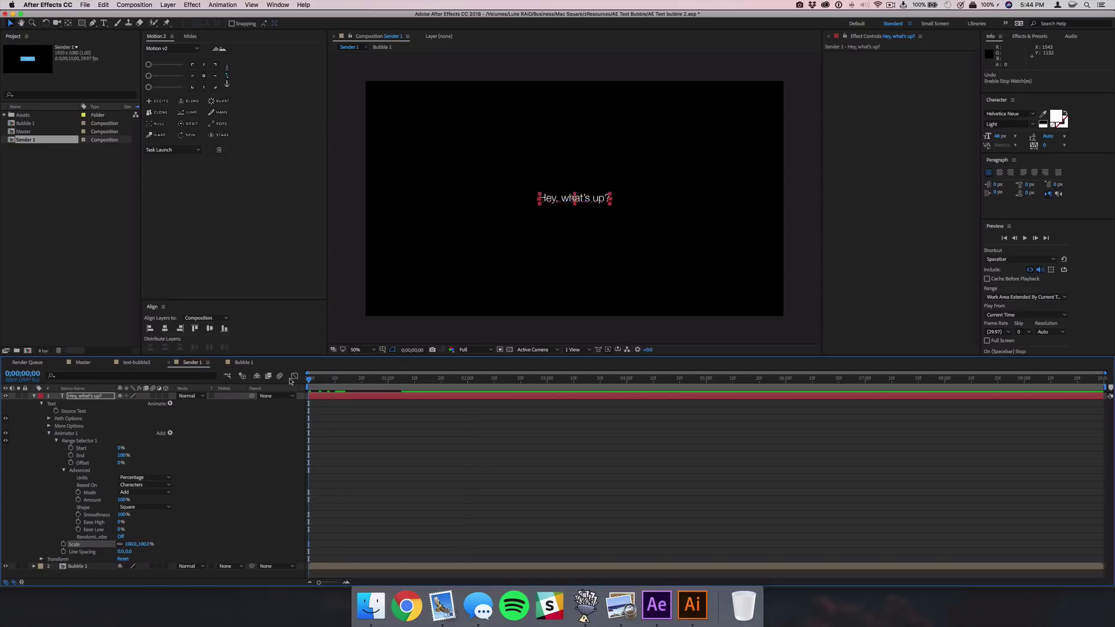
click(71, 448)
click(441, 381)
drag(440, 382, 468, 387)
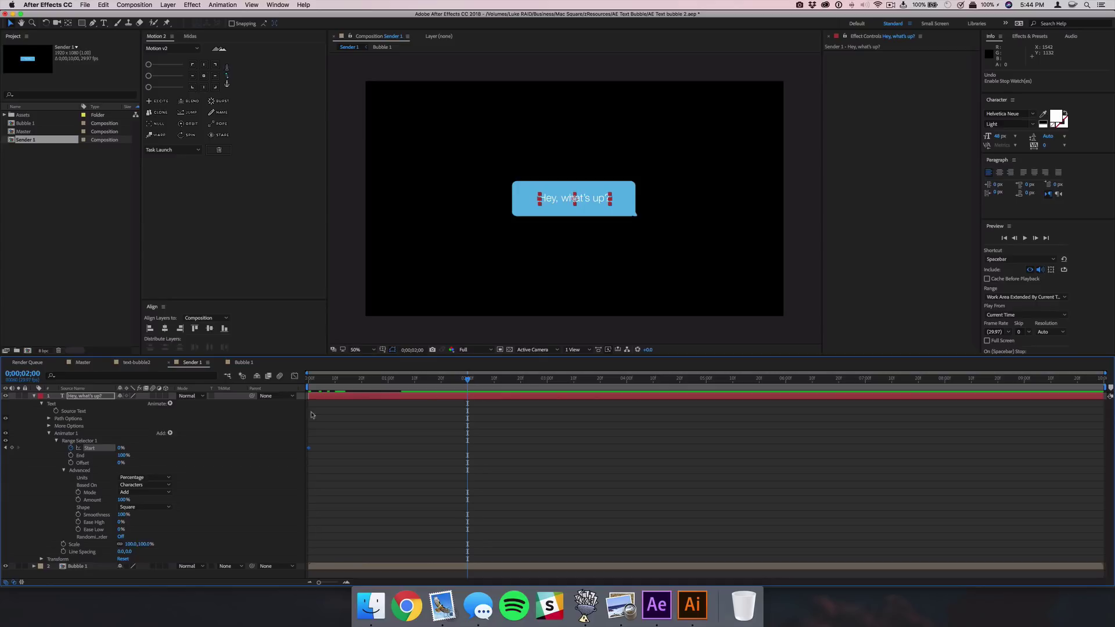
click(120, 448)
text(100)
key(Return)
Base the Range Selector on Words, set the animator's Scale to 0%, and scrub through the word-by-word reveal.
click(134, 485)
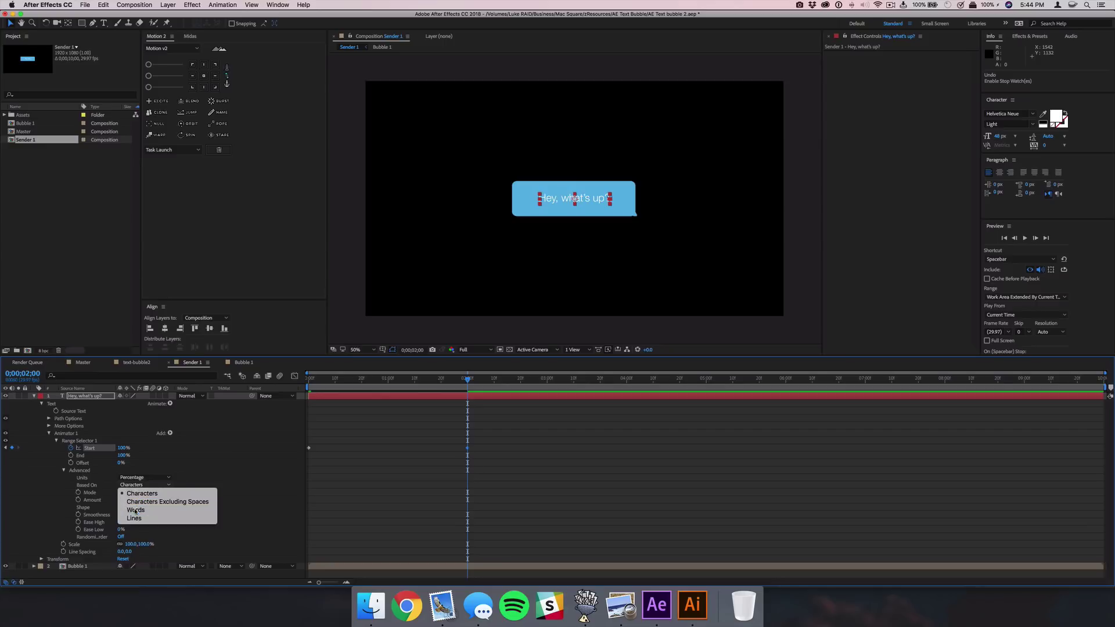
click(135, 500)
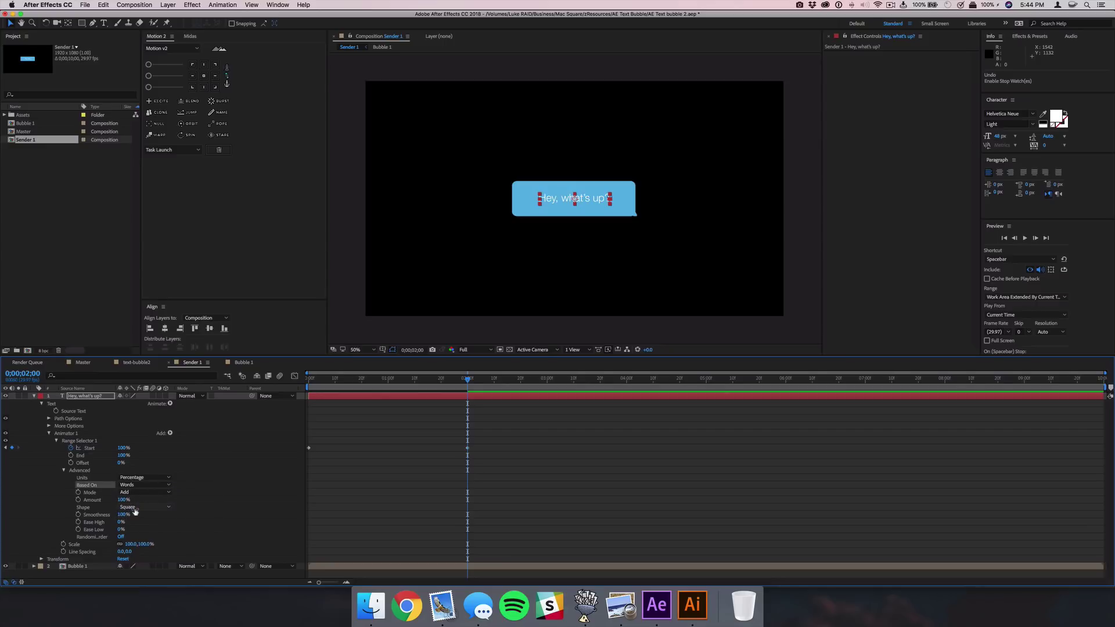
click(131, 544)
text(00)
key(Return)
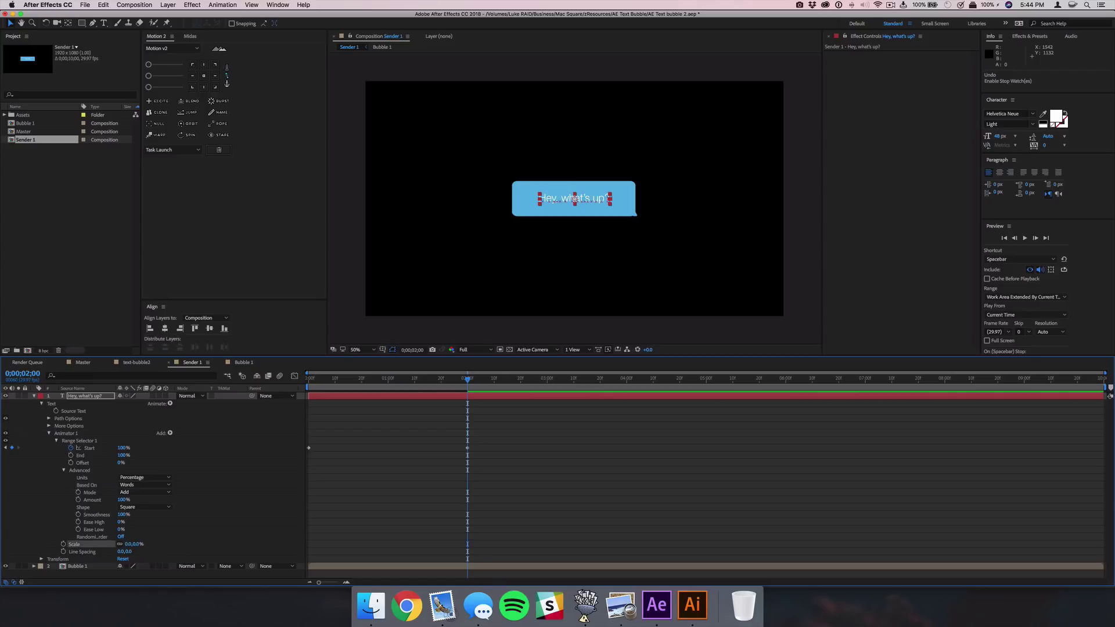
click(496, 491)
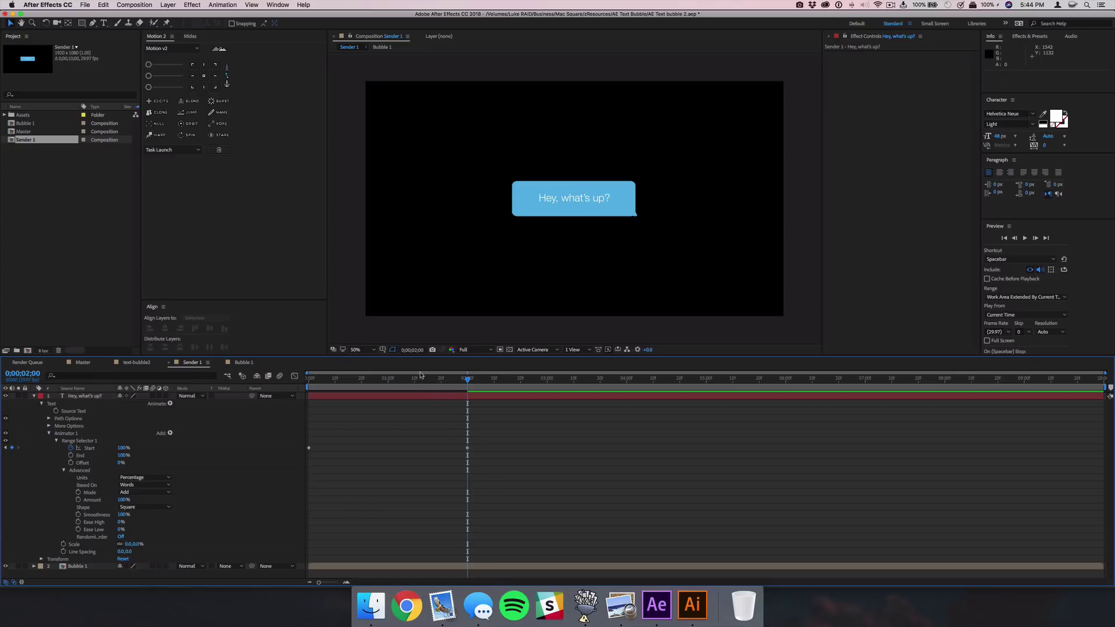
drag(422, 379, 470, 395)
click(471, 396)
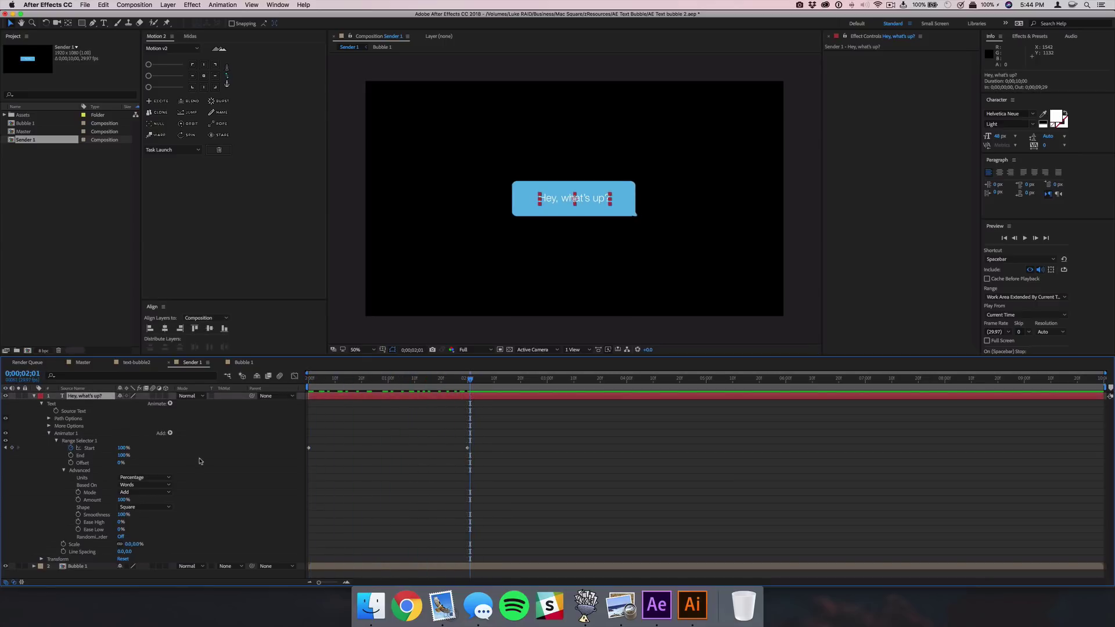
Show only the keyframed Start property and move its keyframes to 0;00;00;20 and 0;00;01;10.
key(u)
click(340, 406)
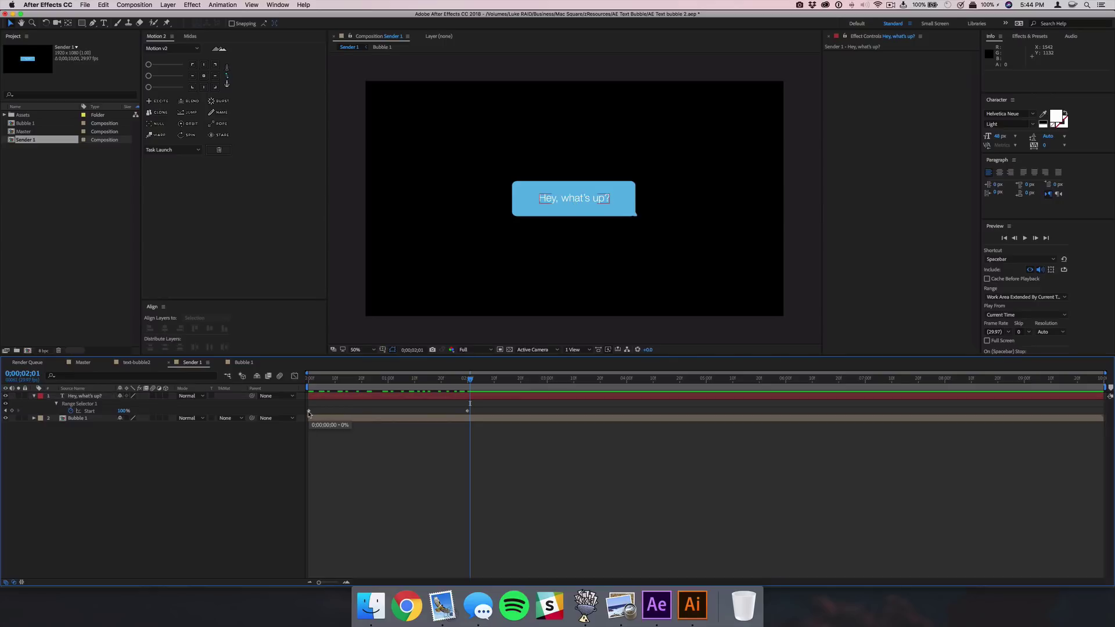
click(310, 411)
drag(309, 414, 361, 416)
click(468, 411)
drag(468, 412, 414, 411)
drag(361, 379, 422, 388)
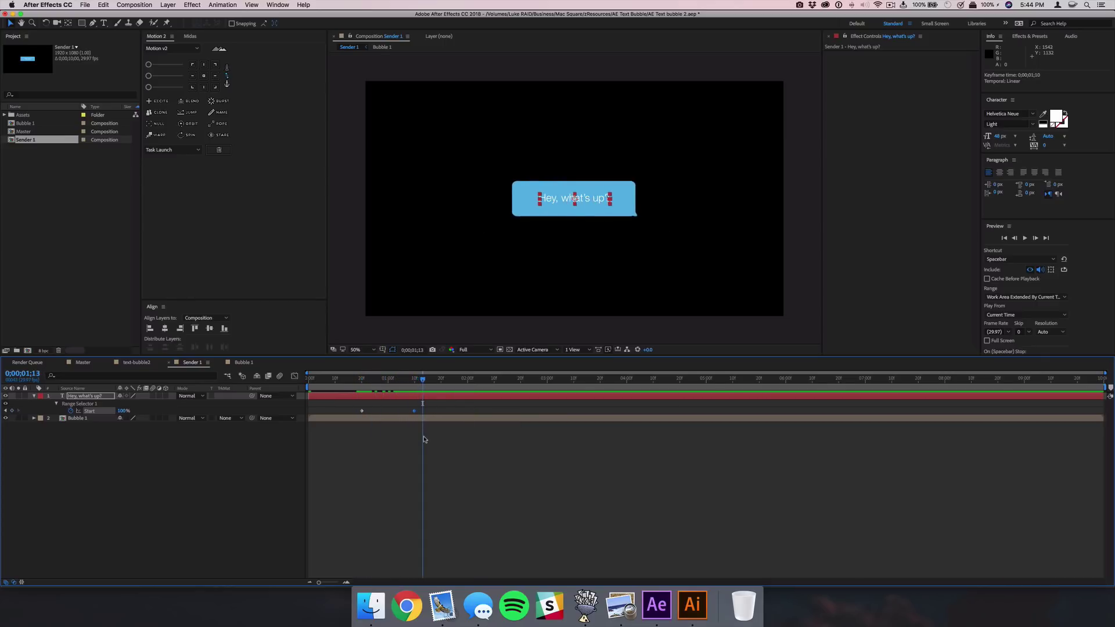
Apply Easy Ease to both Start keyframes and lengthen the ending keyframe's ease handle in the Graph Editor.
drag(341, 405, 430, 418)
right_click(414, 411)
mouse_move(469, 510)
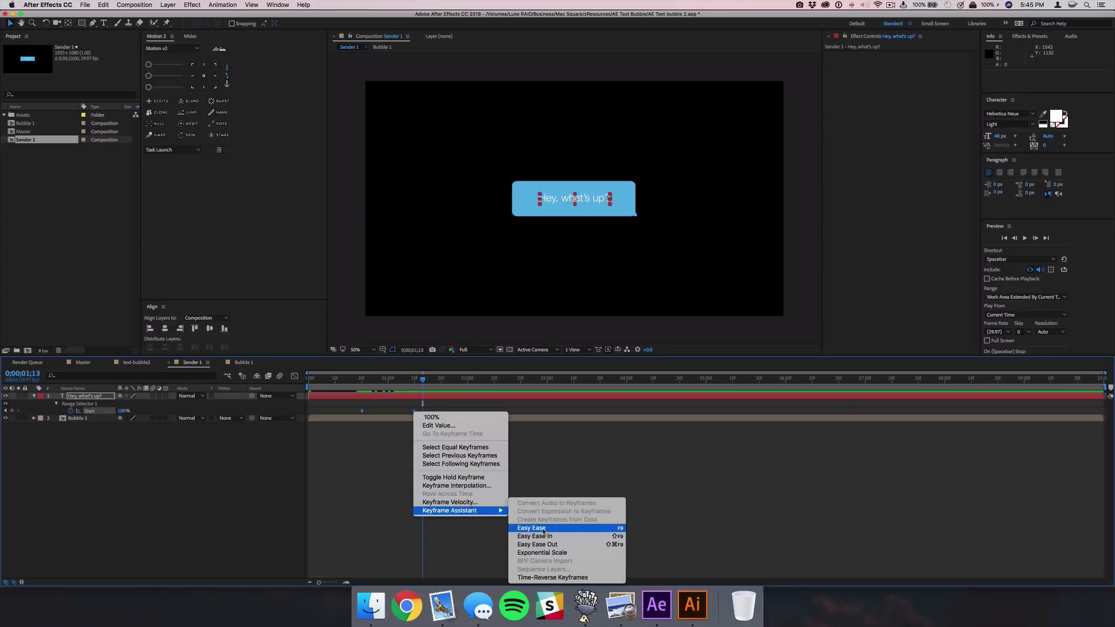
click(537, 526)
click(294, 377)
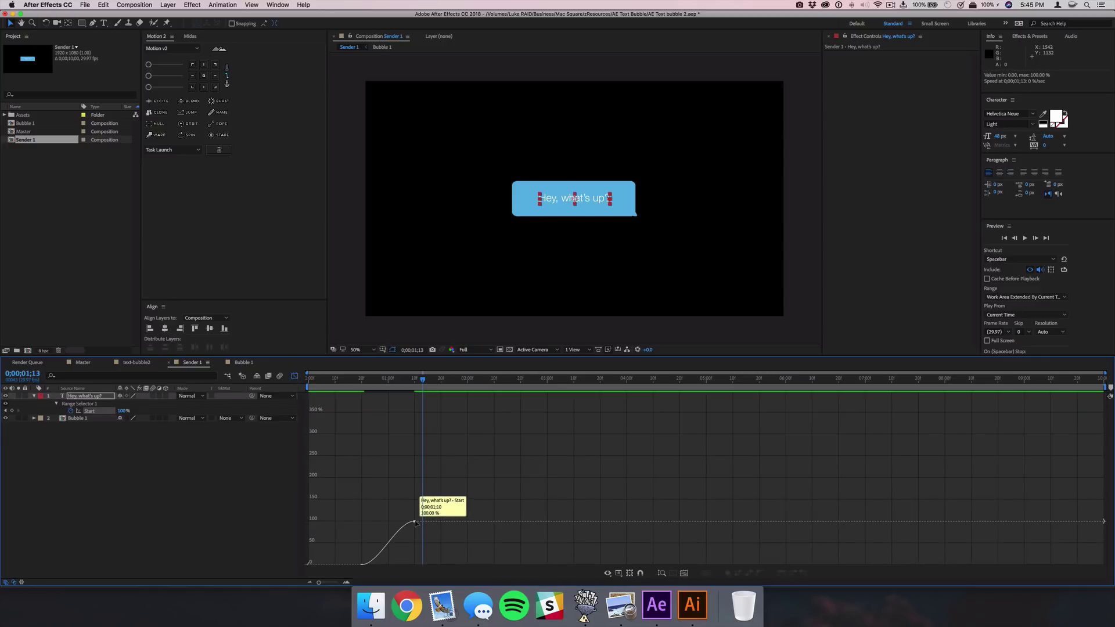
drag(397, 522, 370, 521)
click(294, 377)
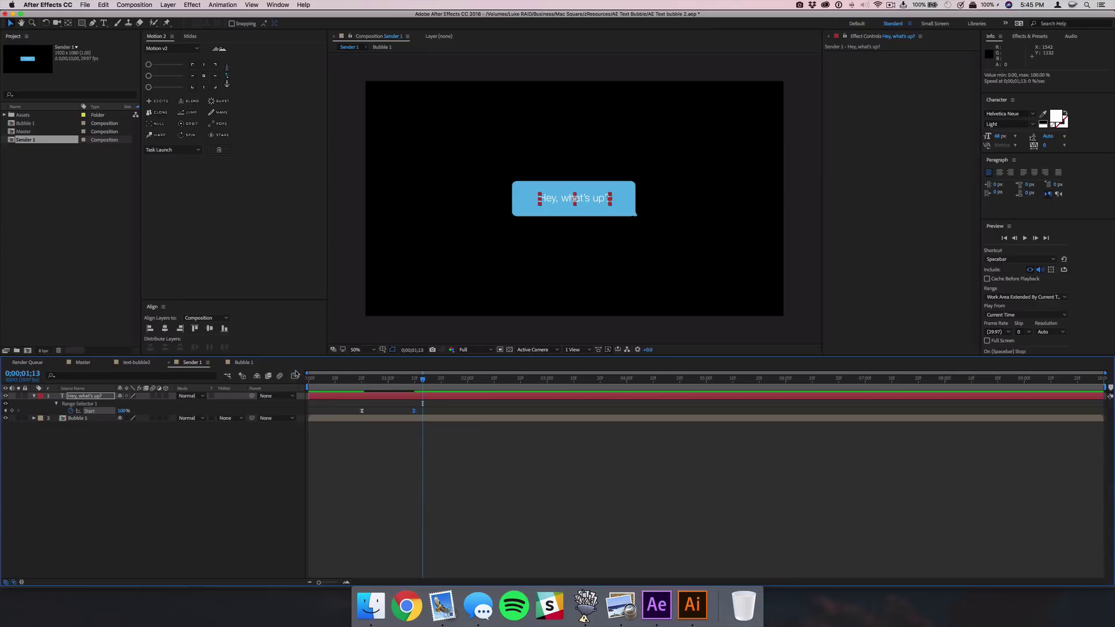
Preview the Sender 1 animation from the beginning and collapse the text layer's keyframed properties.
key(Home)
key(space)
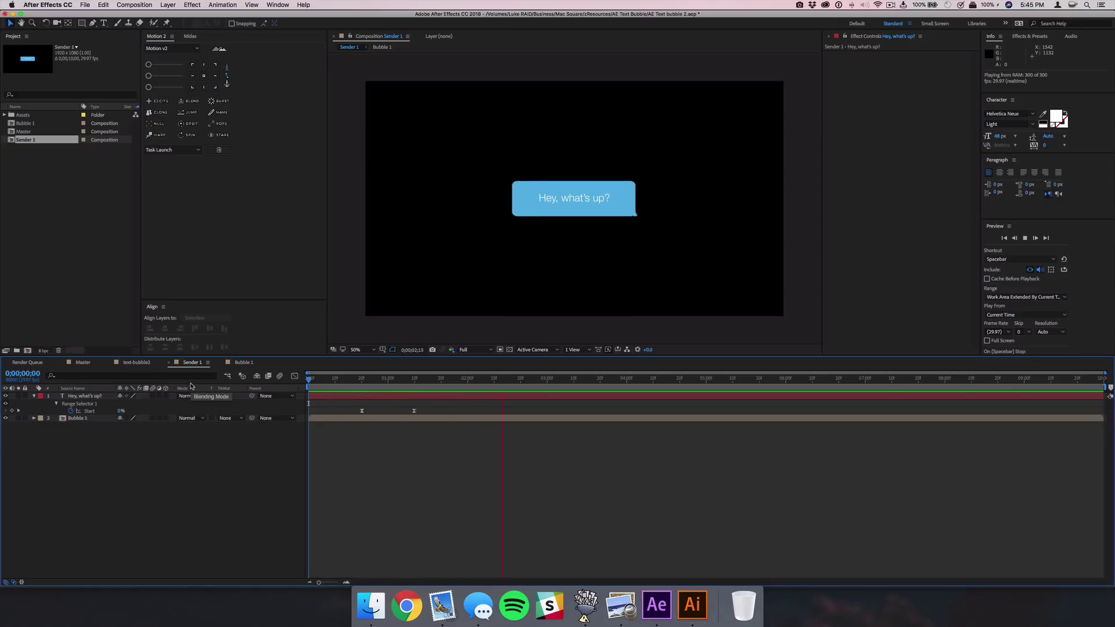
key(space)
key(u)
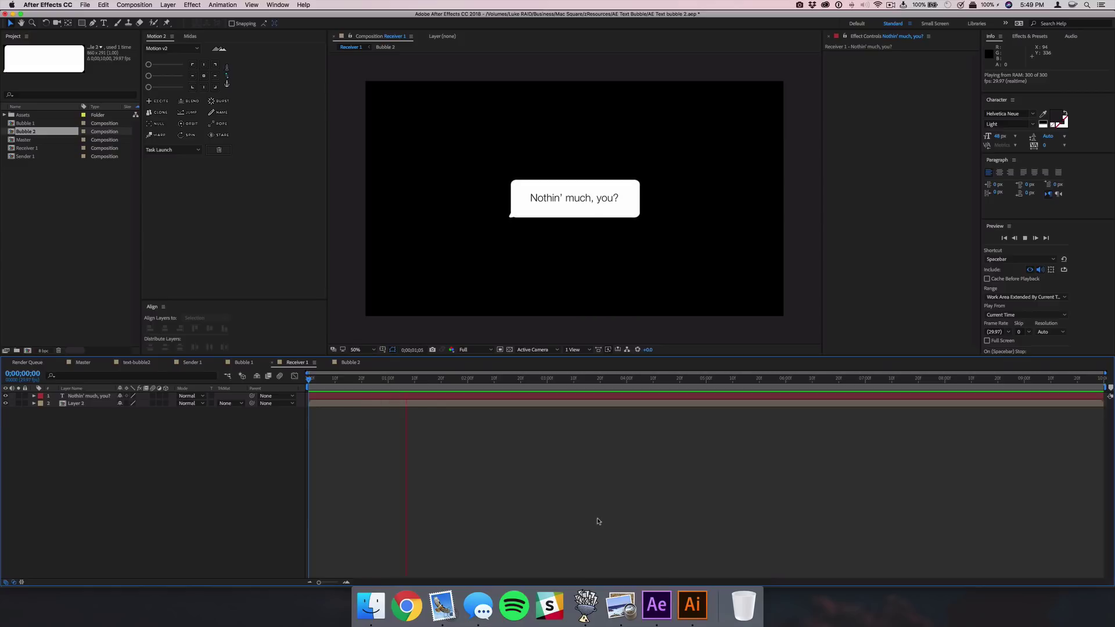
Stop the Receiver 1 preview and add the Receiver 1 and Sender 1 compositions to the Master timeline.
key(space)
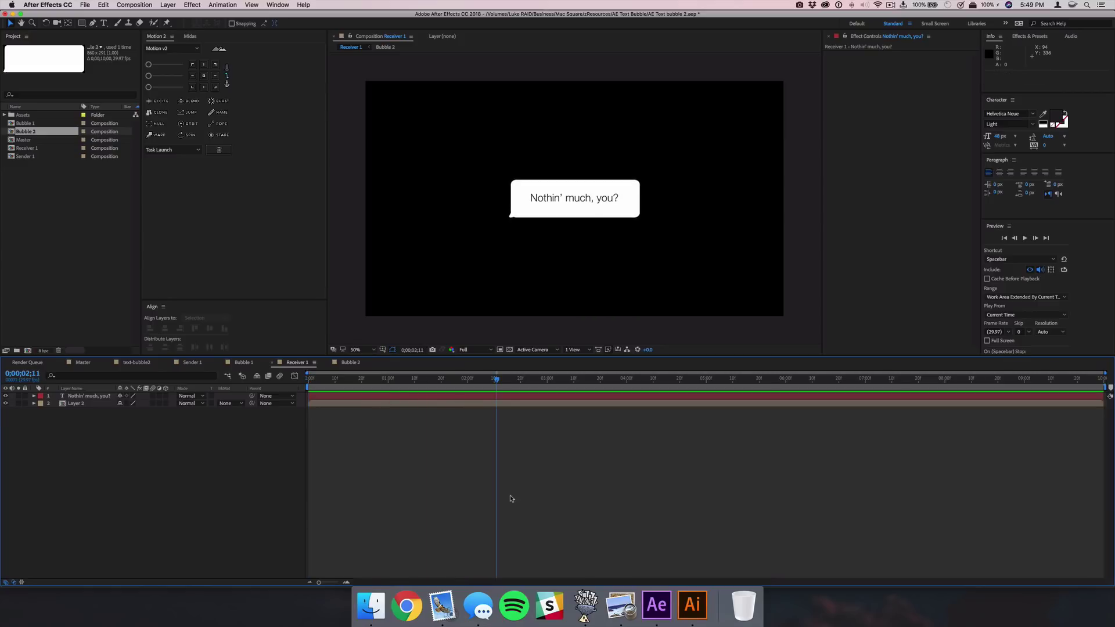
click(84, 364)
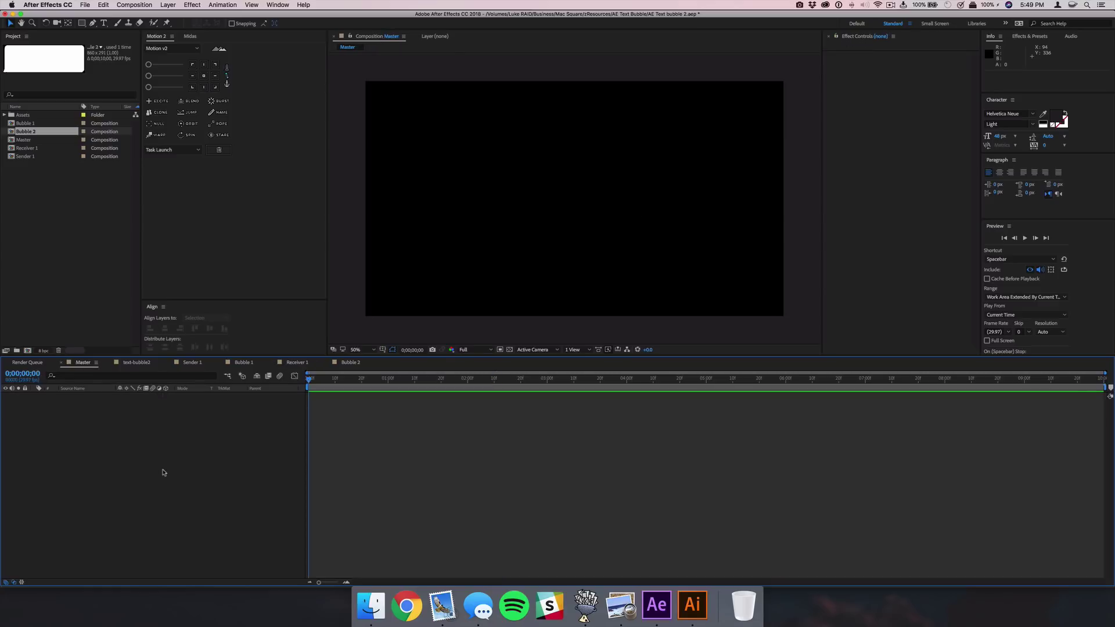
click(31, 148)
shift+click(26, 156)
drag(26, 156, 189, 502)
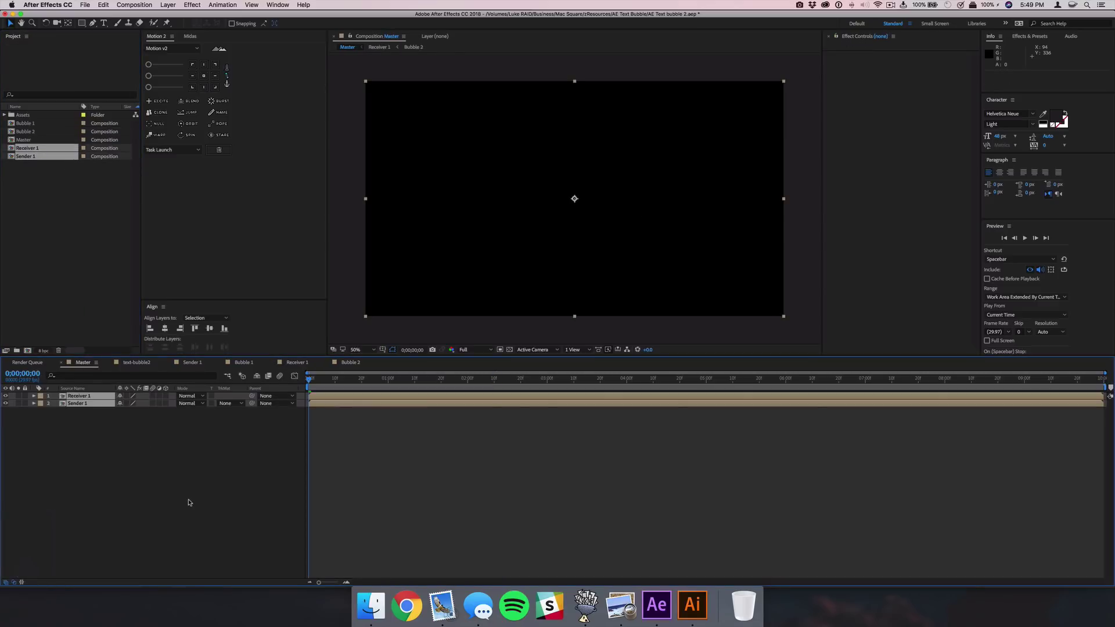
click(179, 435)
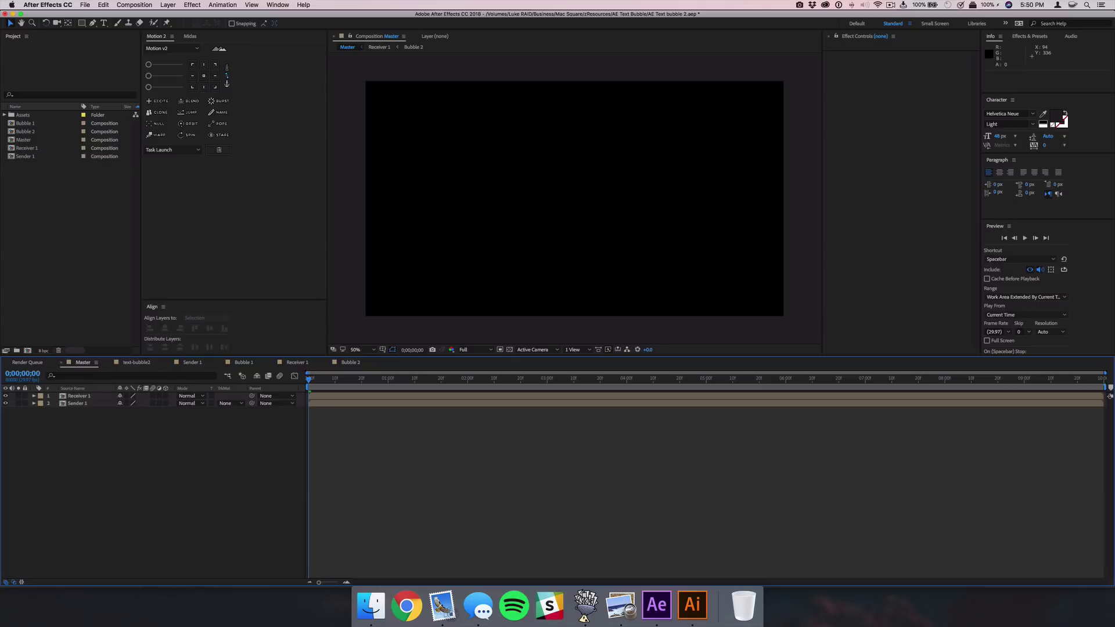
Add the Workaholic.mp4 footage to the Master composition and place it beneath the Receiver 1 and Sender 1 layers.
drag(85, 438, 107, 443)
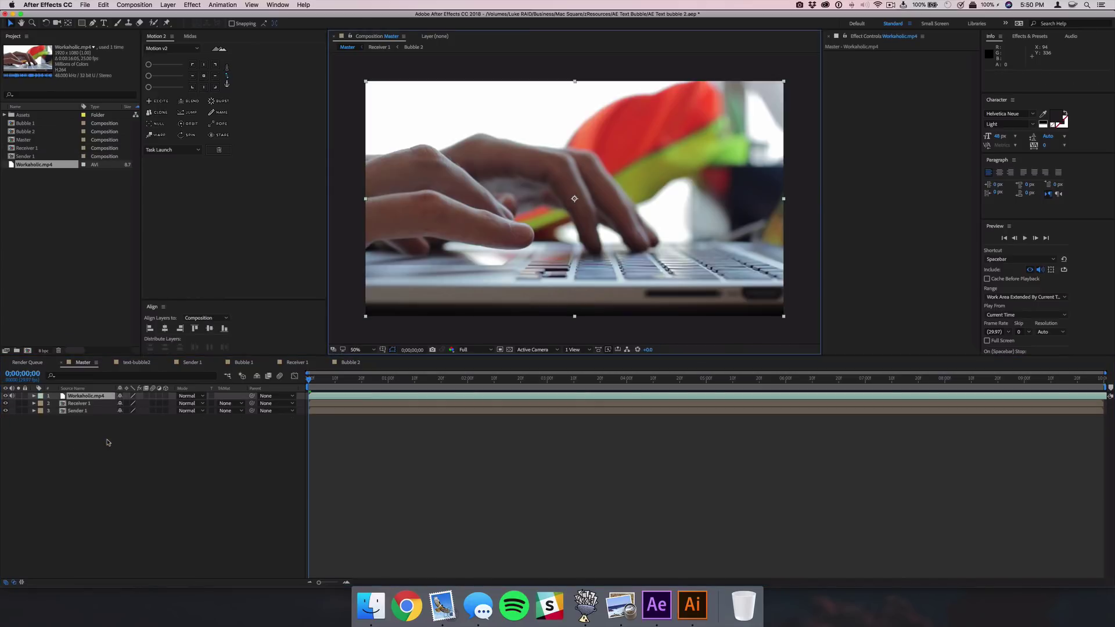
drag(90, 400, 90, 439)
click(134, 443)
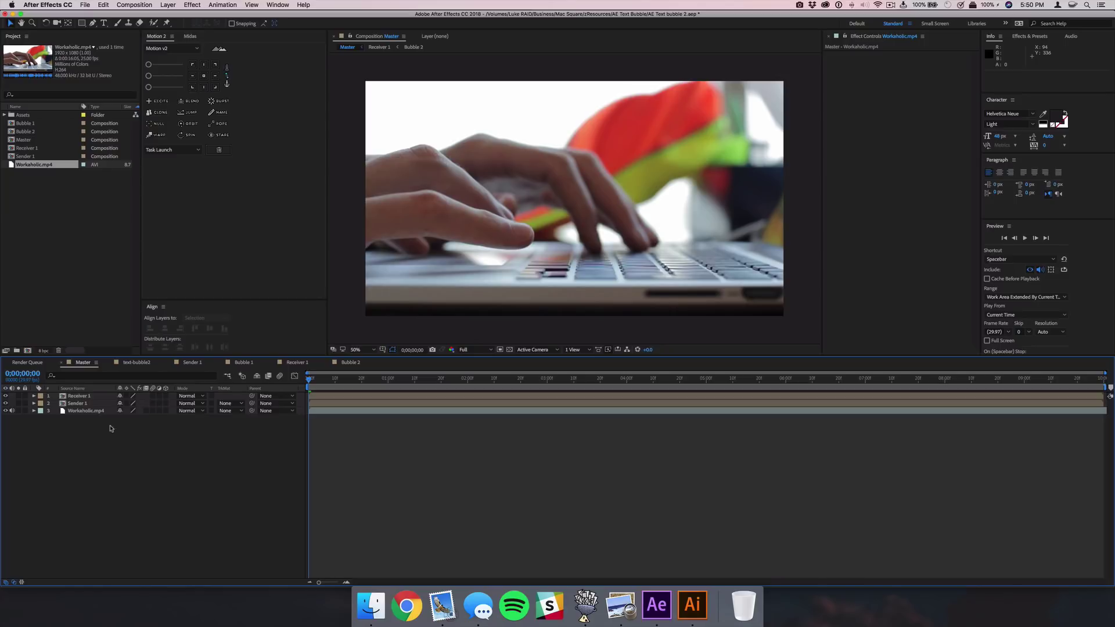
Add a full-frame black rectangle shape layer between Sender 1 and the Workaholic.mp4 footage, with its opacity set to 35%.
double_click(83, 22)
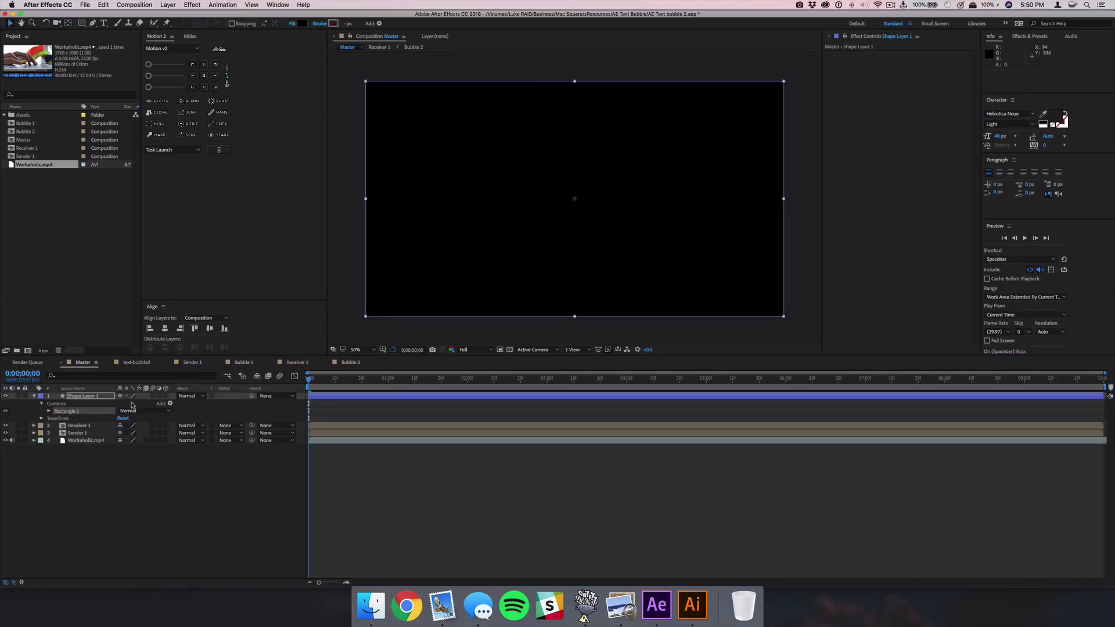
drag(91, 401, 93, 437)
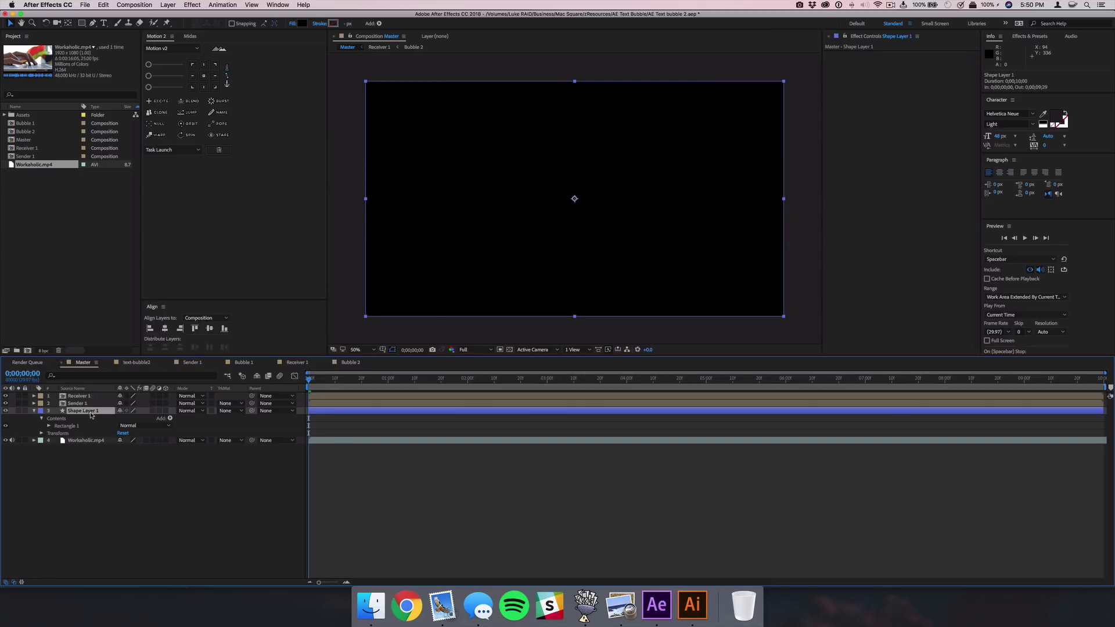
key(t)
click(122, 418)
text(35)
key(Return)
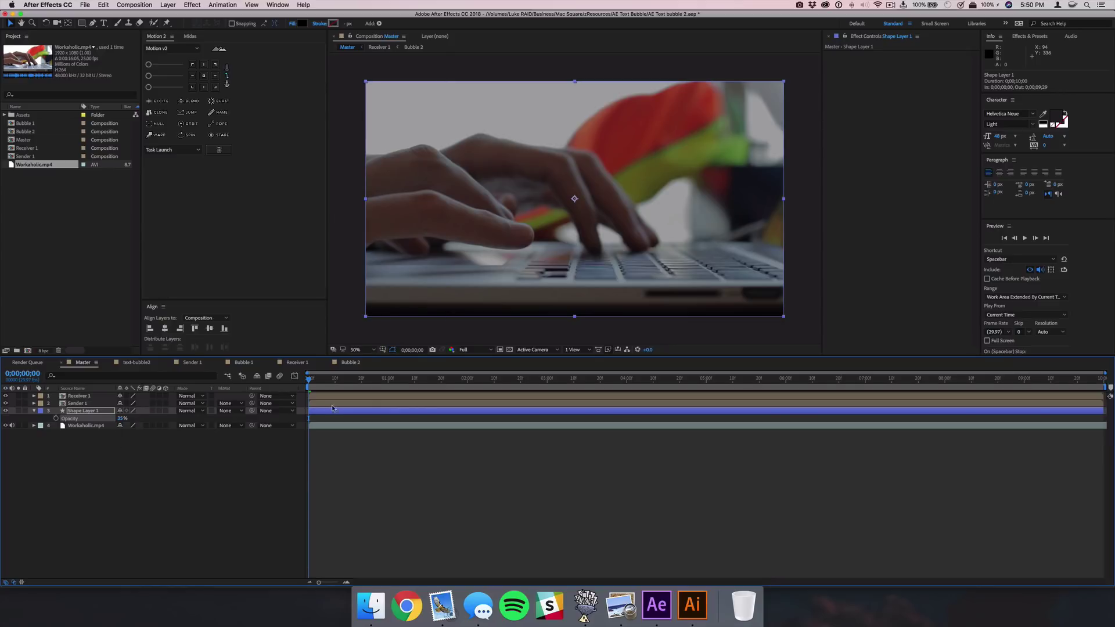
Keyframe the black shape layer's opacity from 0% at 0;00;00;00 to 35% at 0;00;00;20.
drag(334, 379, 361, 378)
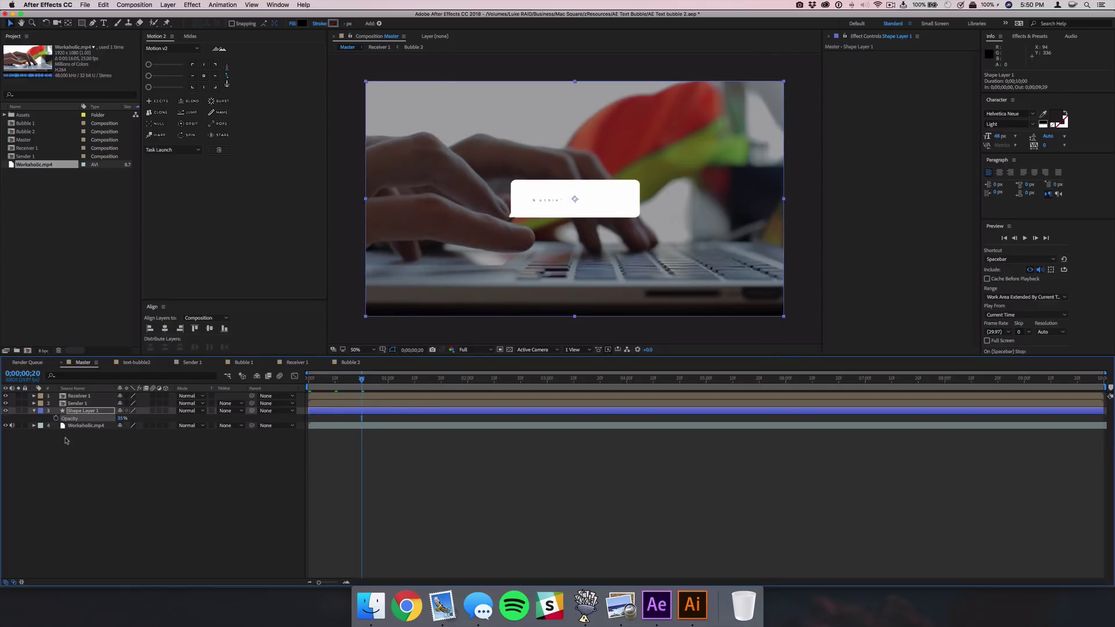
click(57, 418)
drag(342, 379, 308, 378)
text(0)
key(Return)
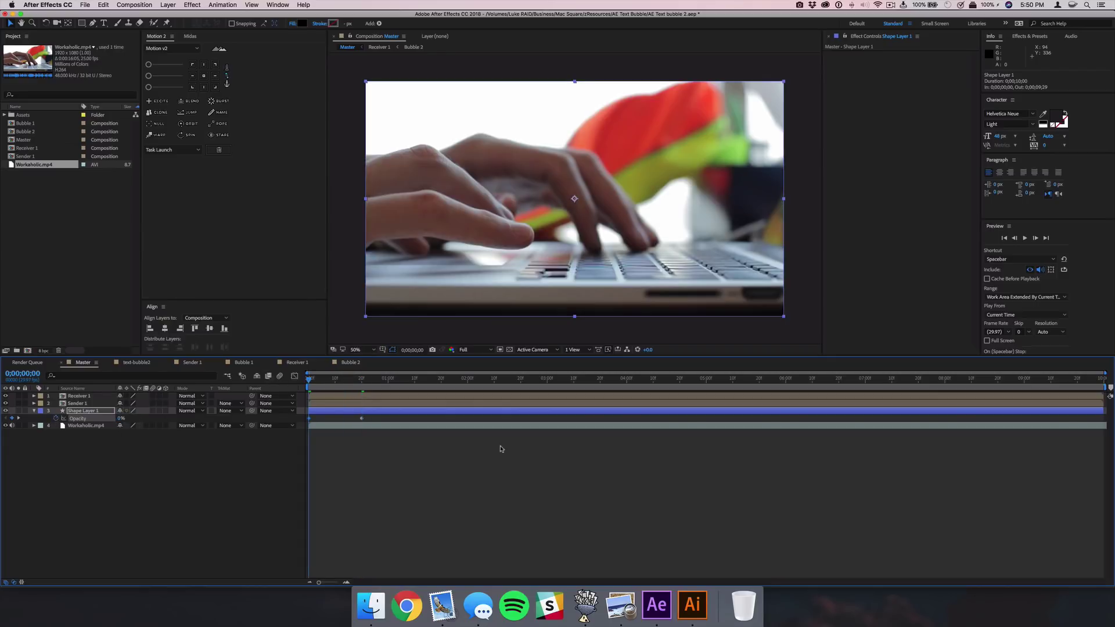
Preview the Master composition from the start to check the darkening fade behind the bubbles.
click(350, 385)
key(space)
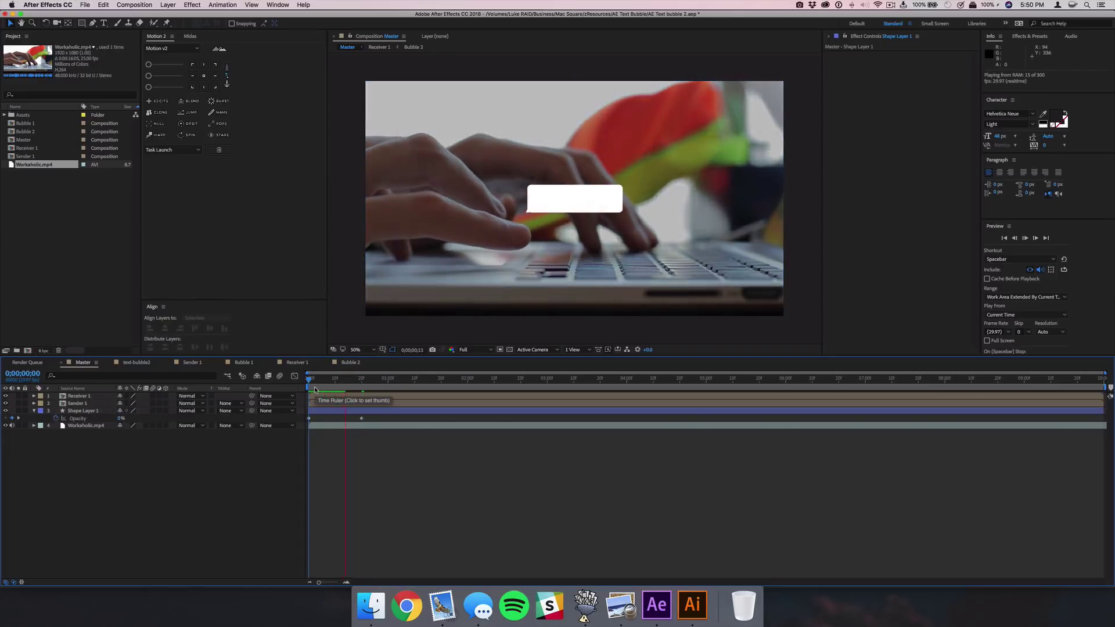
click(468, 462)
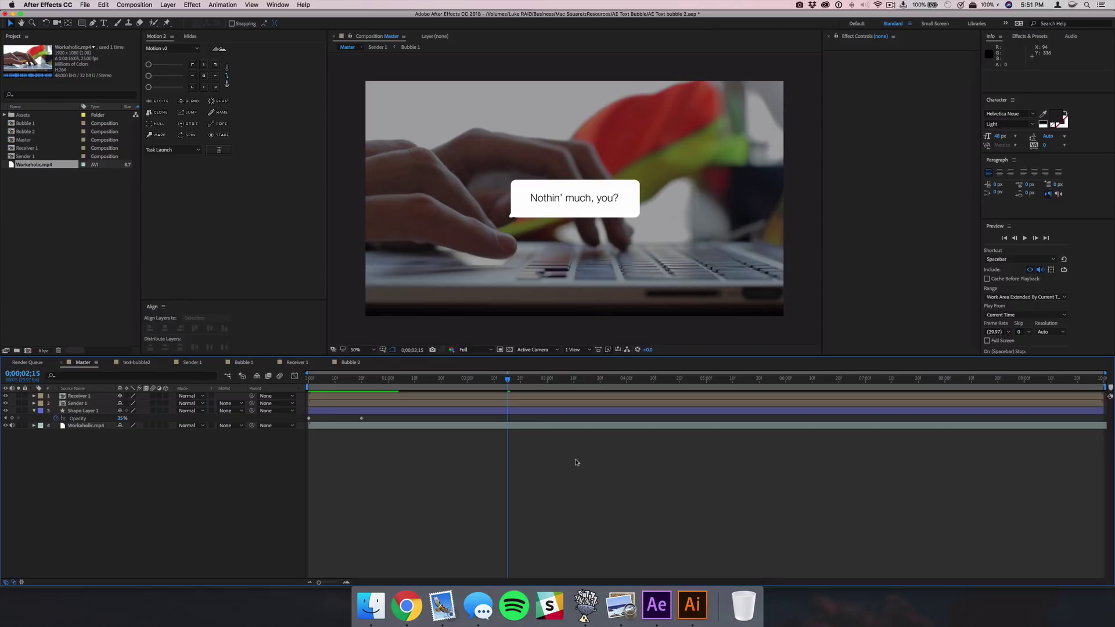
Halve the Sender 1 composition's width using 1920/2 and shift its text and bubble layers toward the frame's right edge.
click(192, 362)
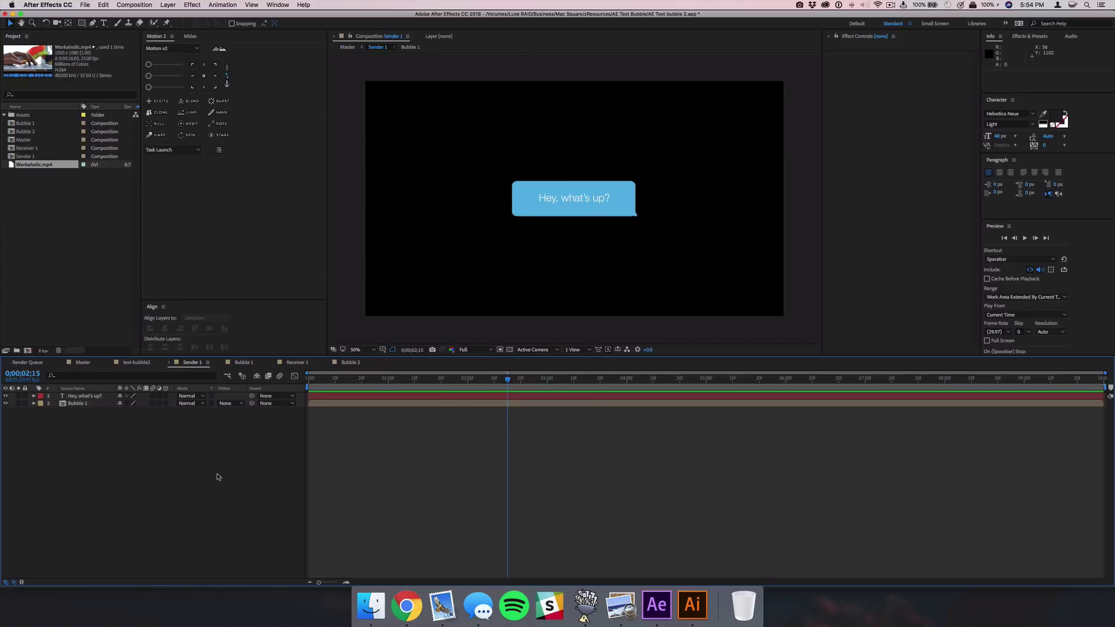
key(super+k)
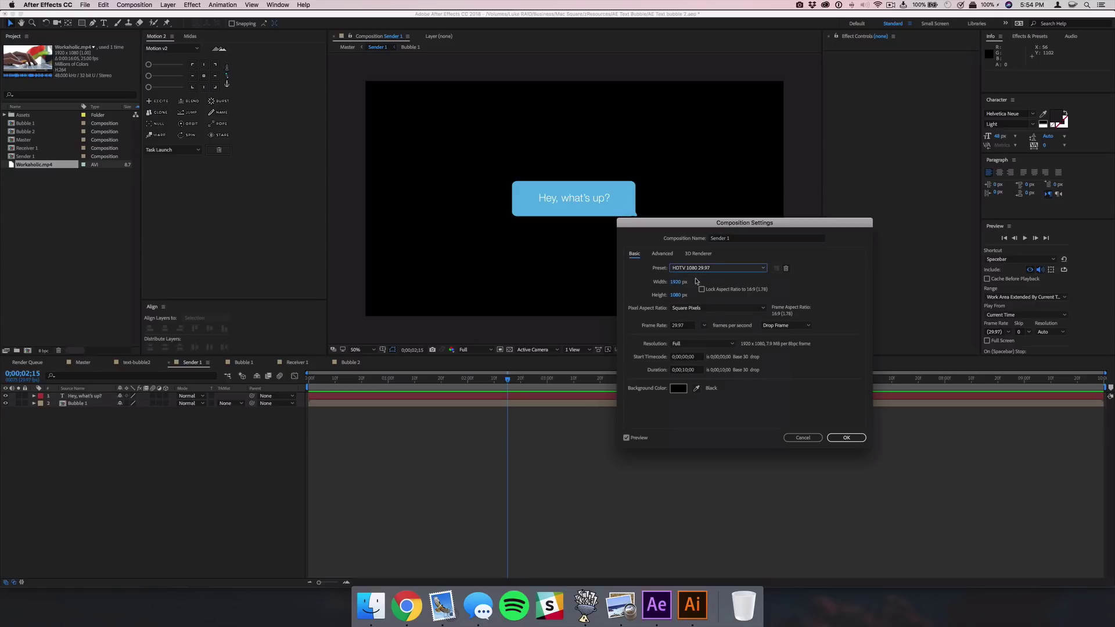
click(676, 282)
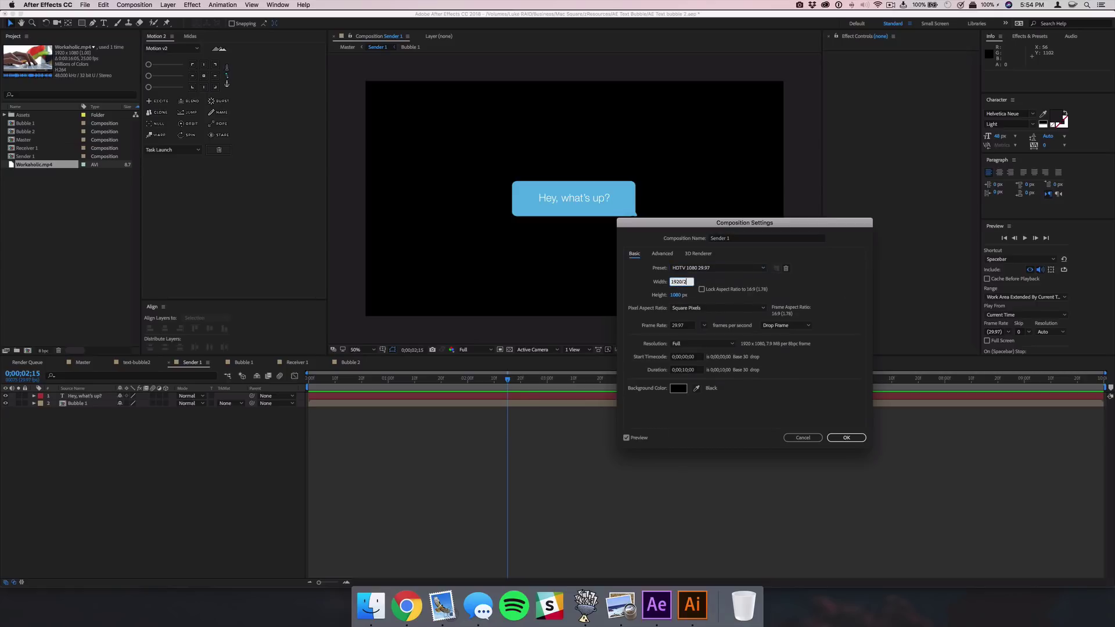
key(Return)
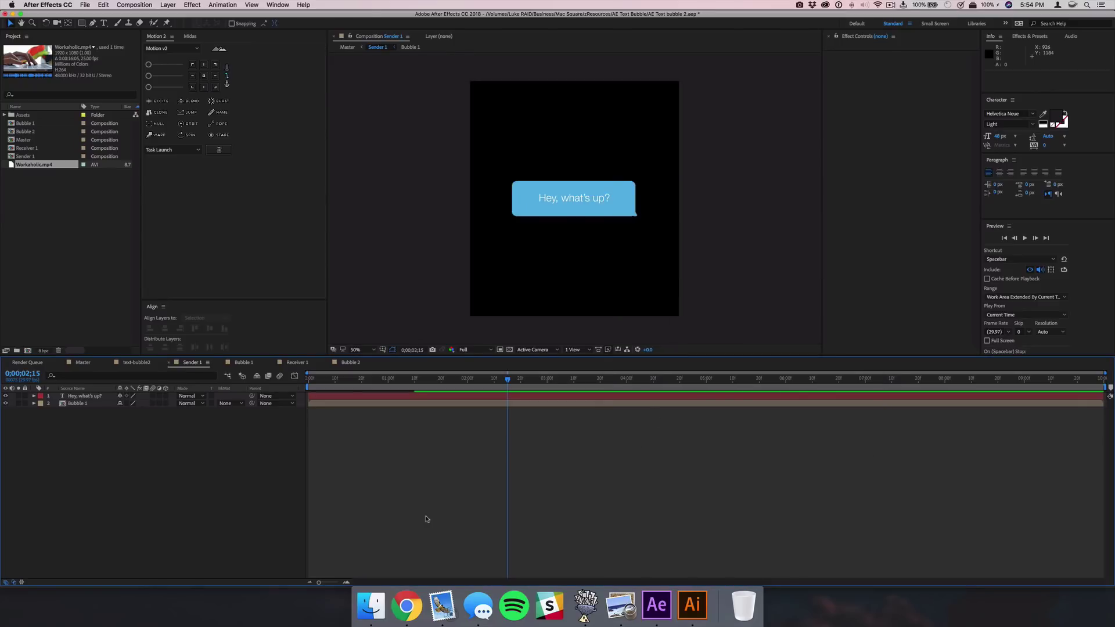
drag(125, 463, 88, 405)
click(563, 201)
drag(563, 201, 618, 201)
Set the Receiver 1 composition's width to 960 px and shift its text and bubble layers toward the frame's left edge.
click(289, 363)
key(super+k)
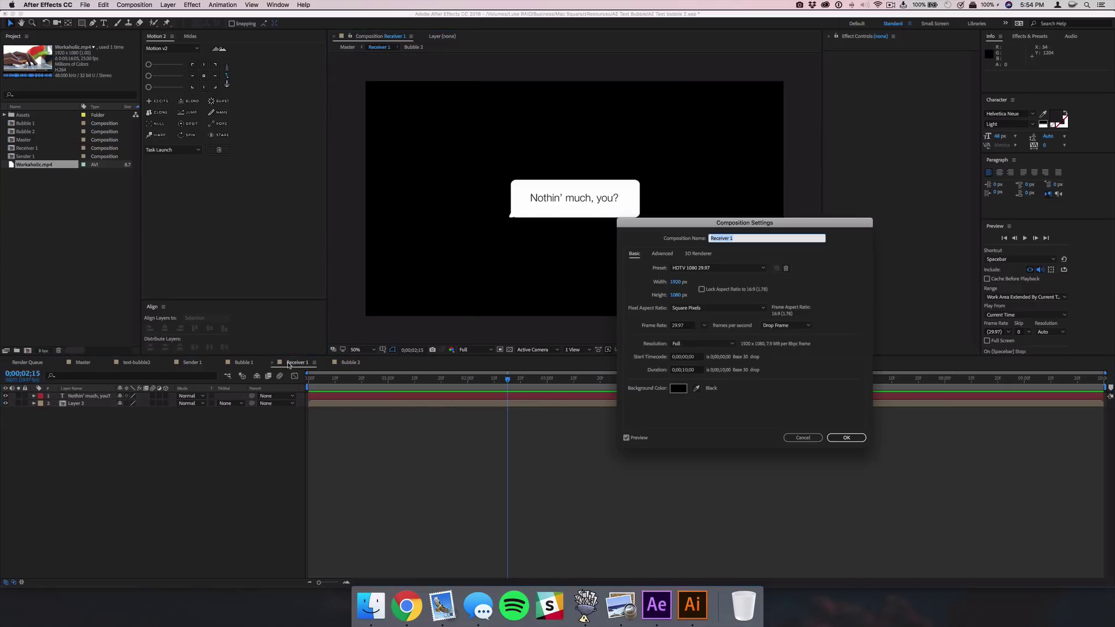
key(Tab)
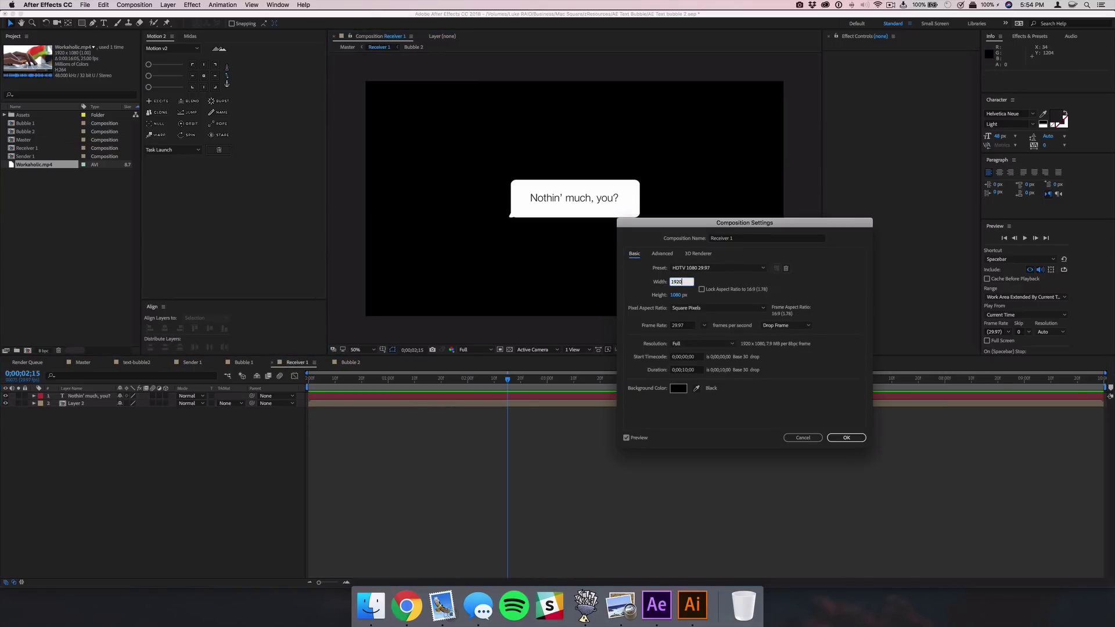
text(960)
key(Return)
drag(174, 435, 134, 392)
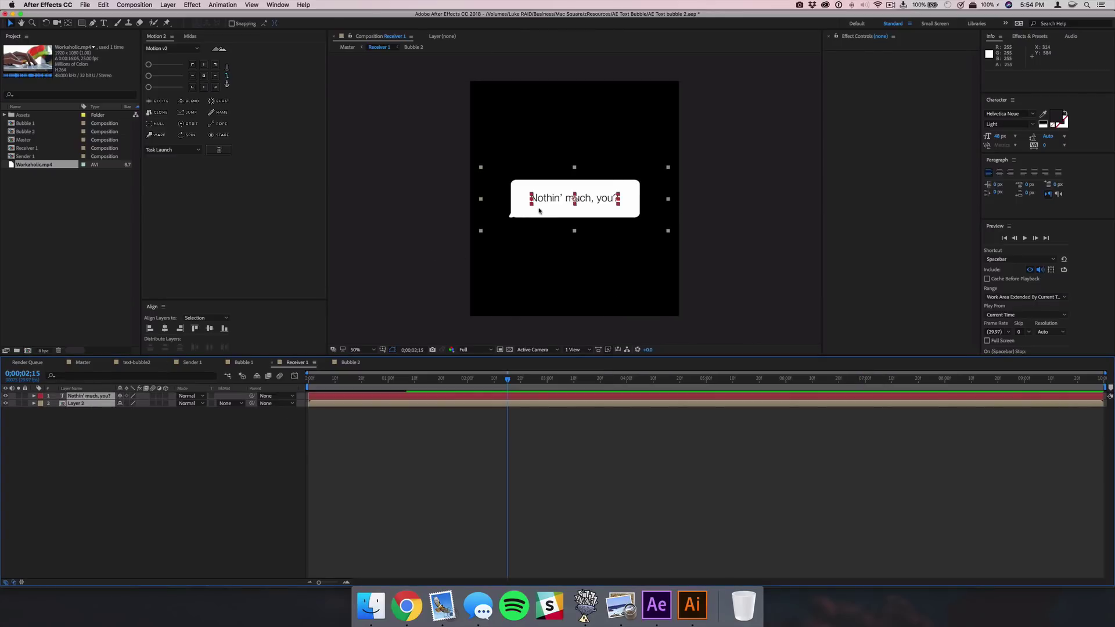
drag(539, 211, 518, 211)
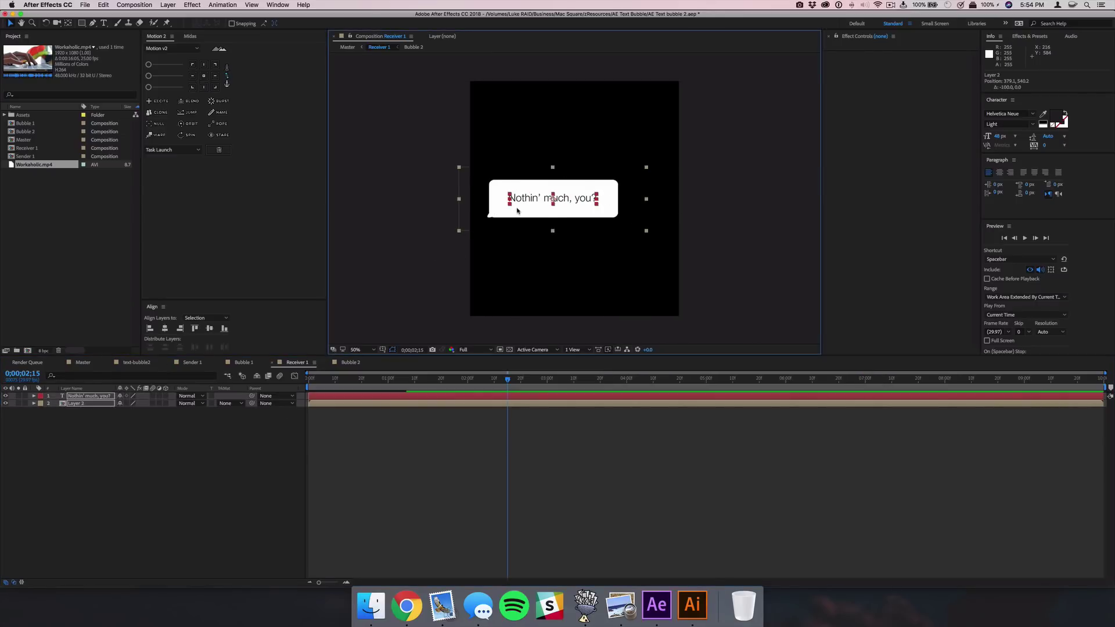
Shift the Receiver 1 and Sender 1 layers in the Master timeline so both start at 0;00;00;14.
click(83, 363)
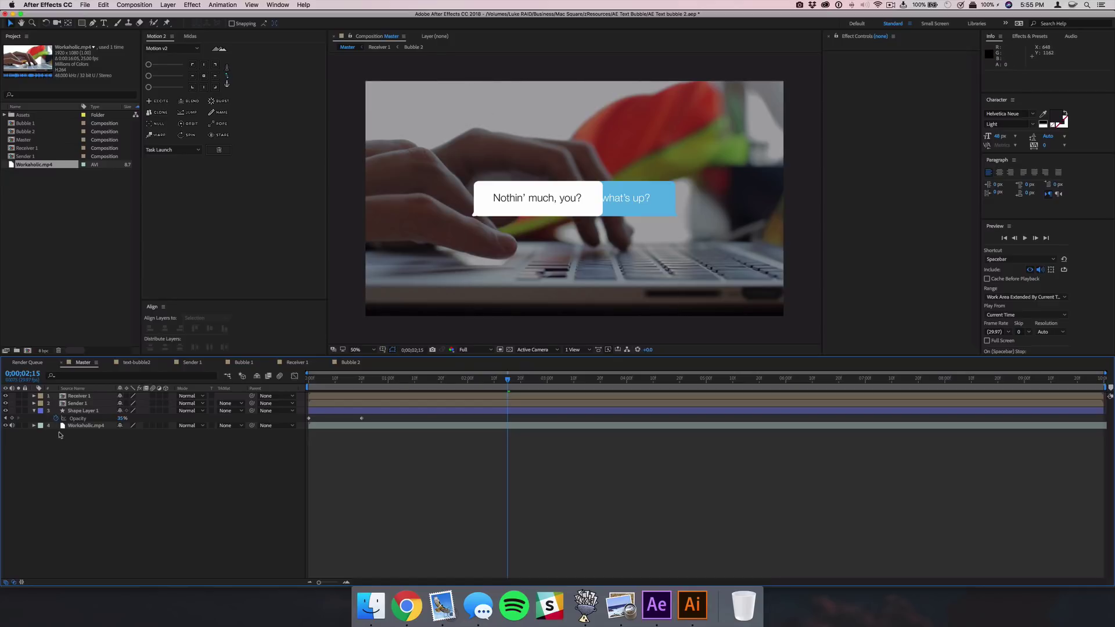
click(325, 395)
drag(345, 383, 377, 403)
shift+click(351, 404)
click(377, 433)
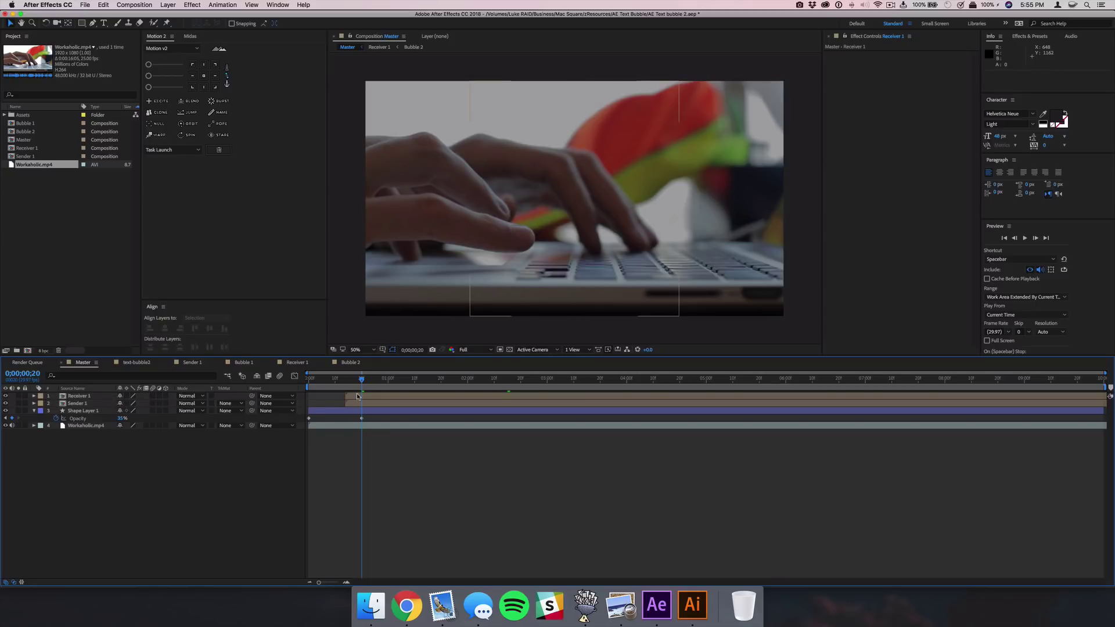
Delay the Receiver 1 layer to start at 0;00;01;23 and scrub through the timing of both bubbles.
drag(358, 396, 506, 394)
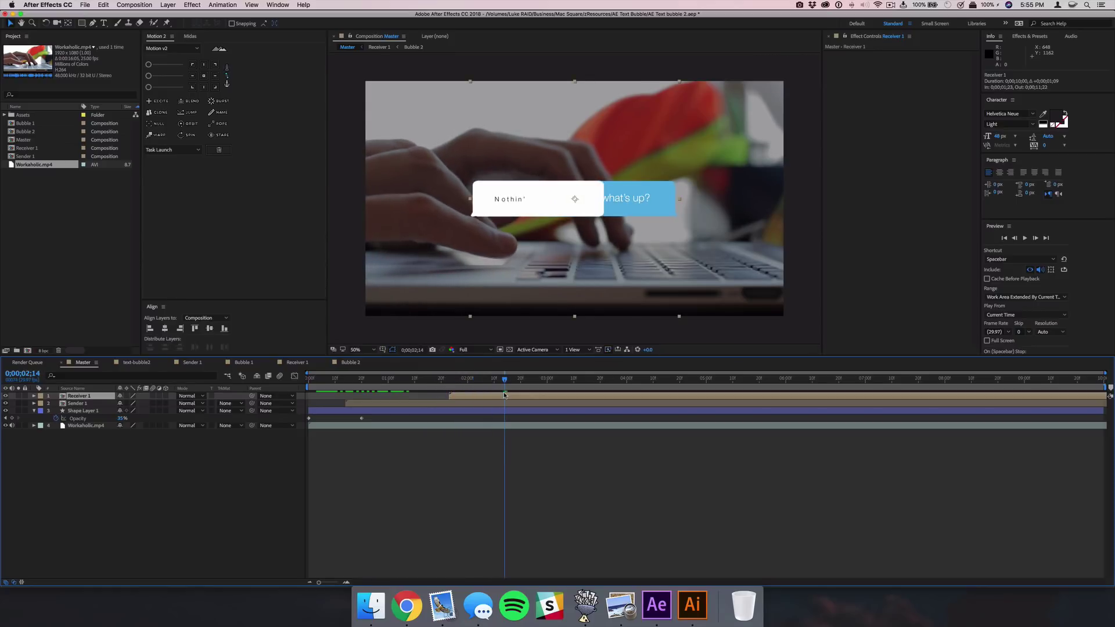
drag(380, 382, 438, 384)
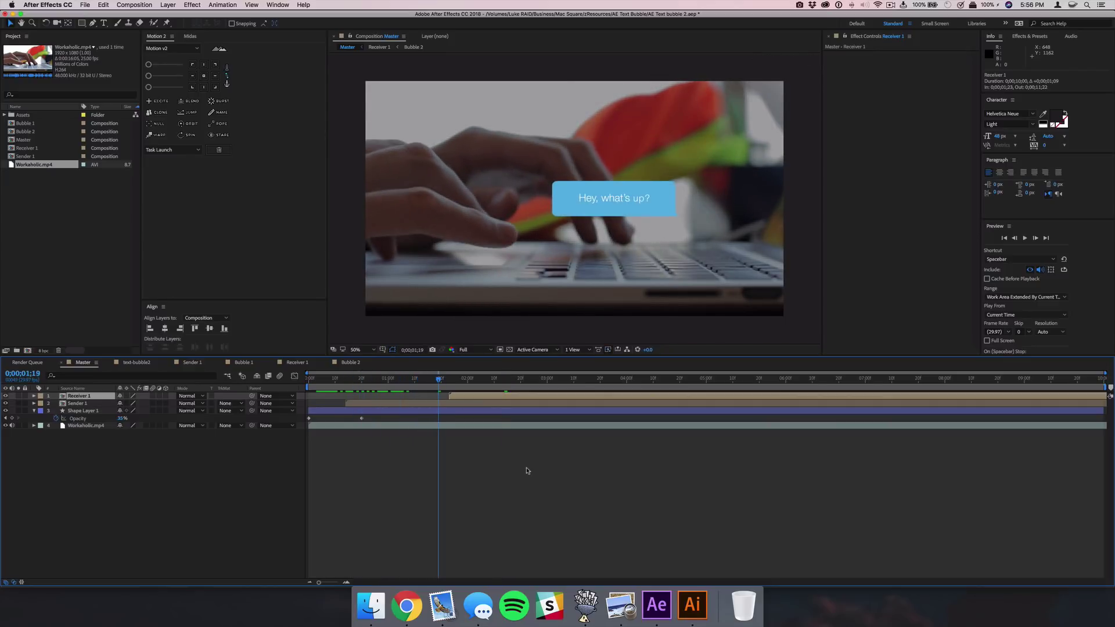
click(525, 468)
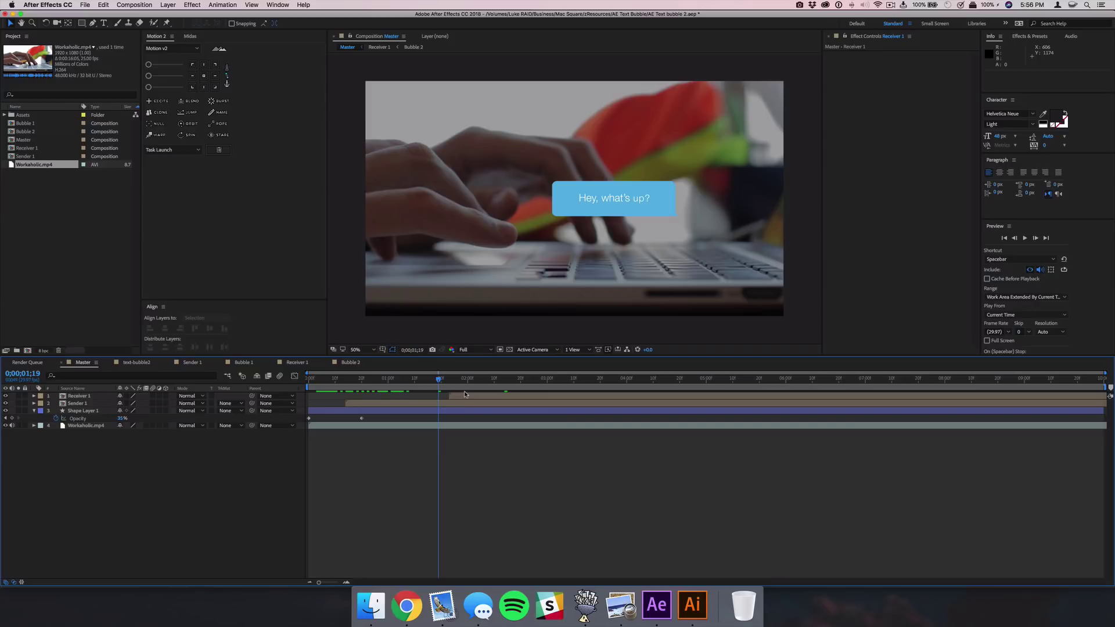
Keyframe Sender 1's Position at 0;00;01;19, then raise the bubble to 960, 333 at 0;00;02;09.
click(439, 403)
mouse_move(439, 381)
mouse_down()
mouse_move(424, 382)
mouse_move(440, 382)
mouse_up()
click(430, 405)
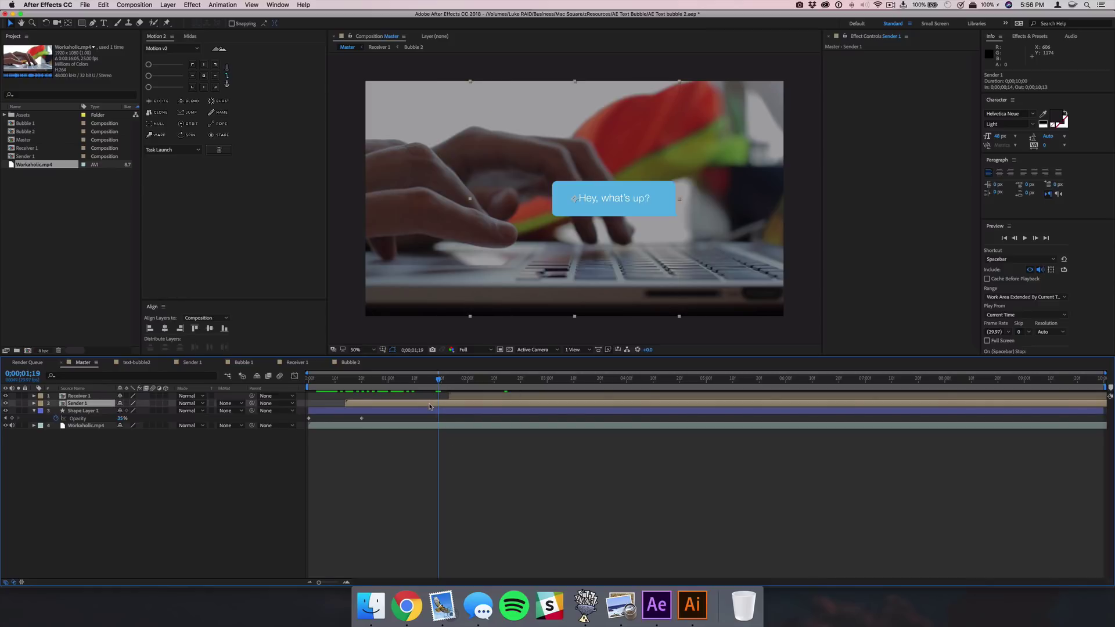
key(p)
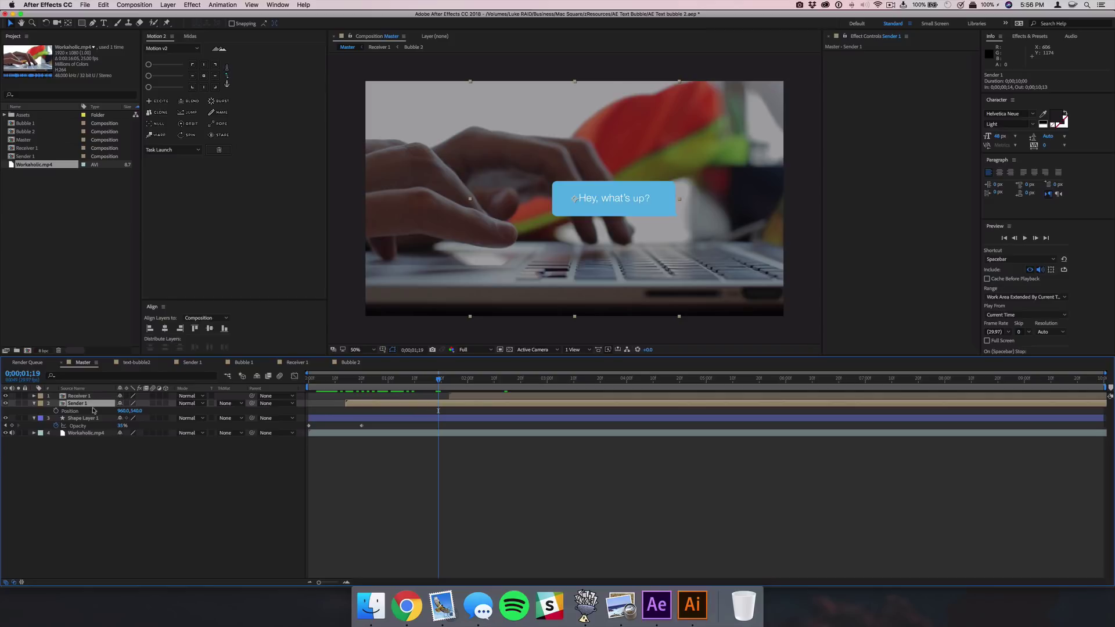
click(56, 410)
drag(439, 382, 492, 388)
key(ctrl+z)
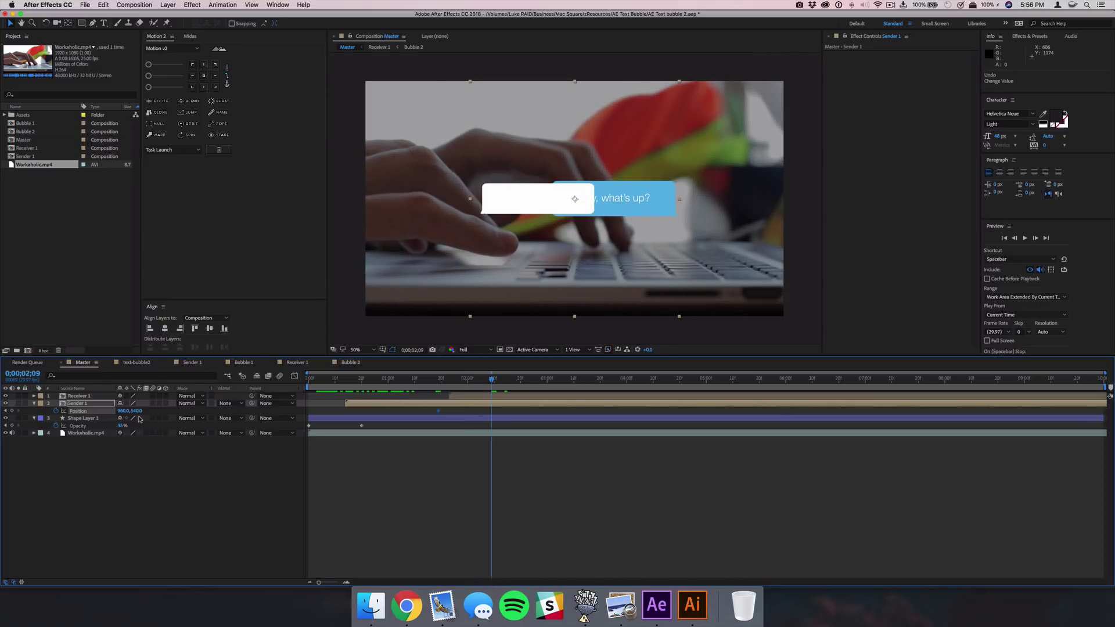
drag(138, 413, 18, 413)
Lengthen the ease handle of Sender 1's ending Position keyframe in the Graph Editor and preview the upward move.
key(shift+F3)
drag(484, 531, 465, 530)
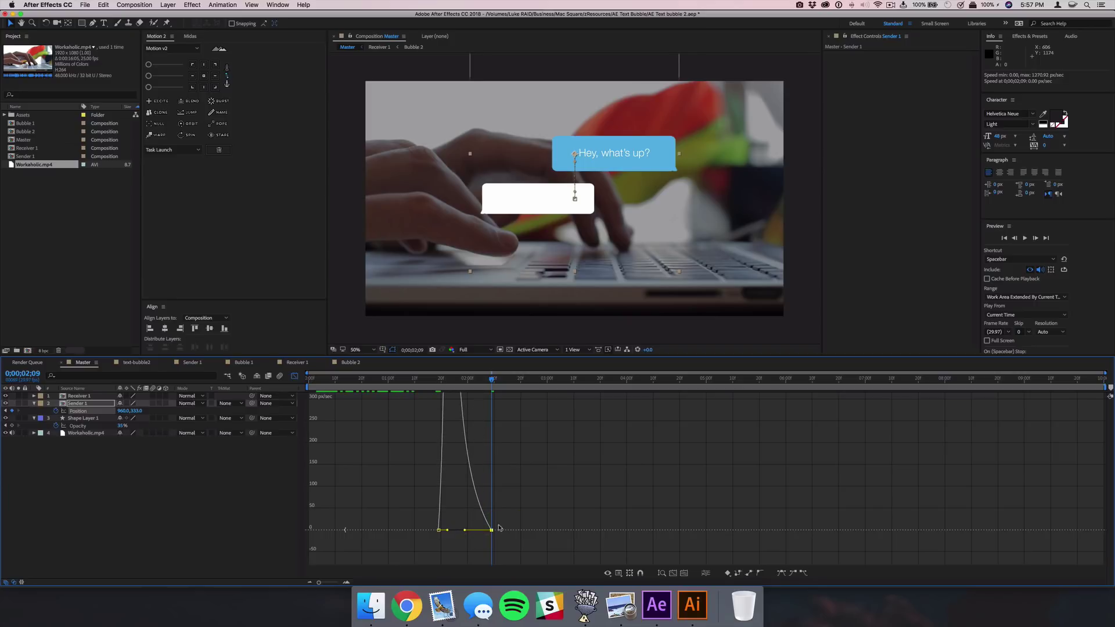
click(294, 376)
key(space)
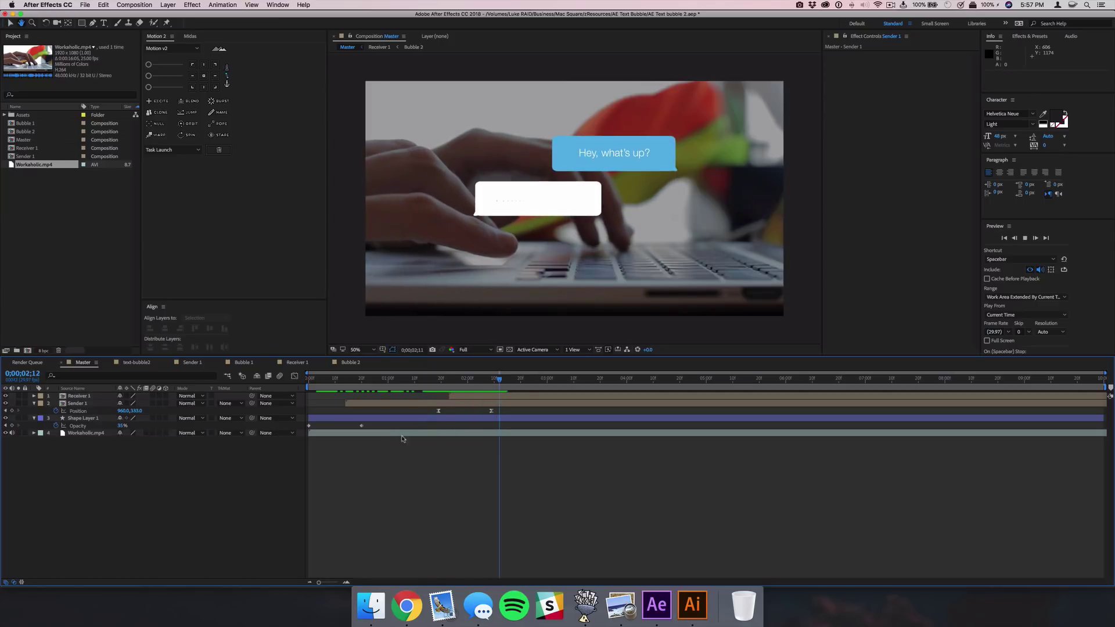
key(space)
Move the Receiver 1 layer's start to 0;00;02;00 and preview the exchange from 0;00;01;13.
click(465, 379)
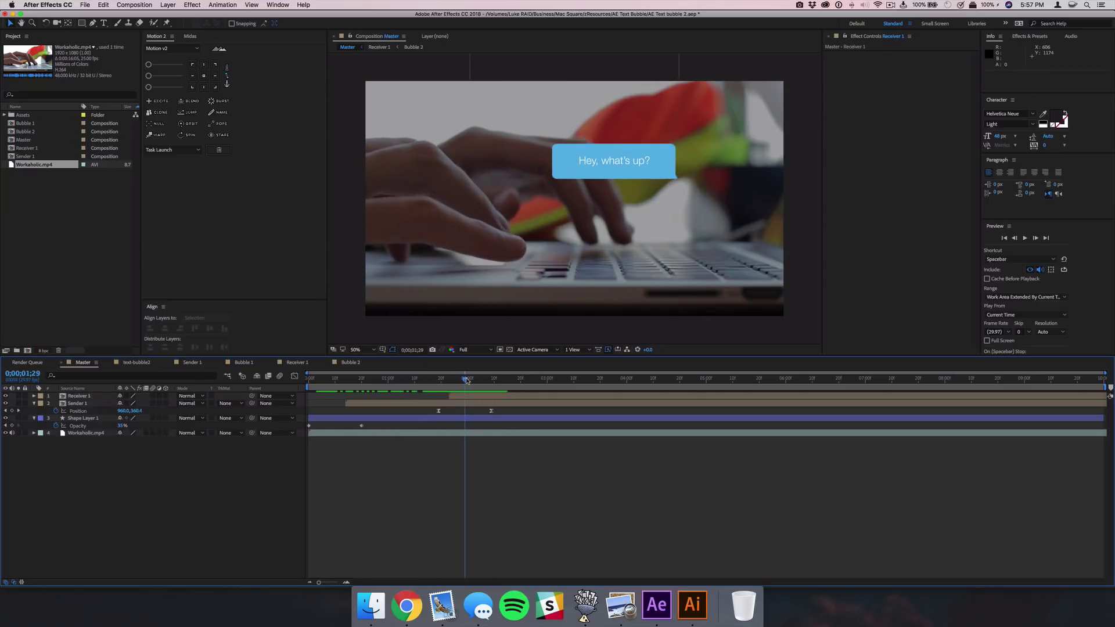
drag(480, 396, 496, 398)
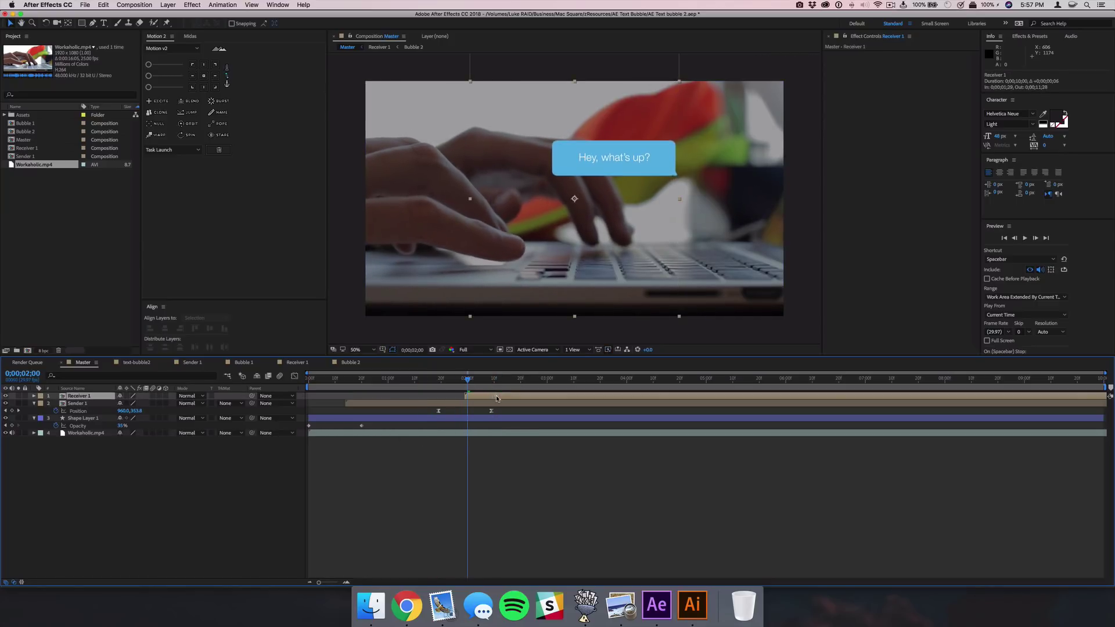
click(473, 488)
click(423, 379)
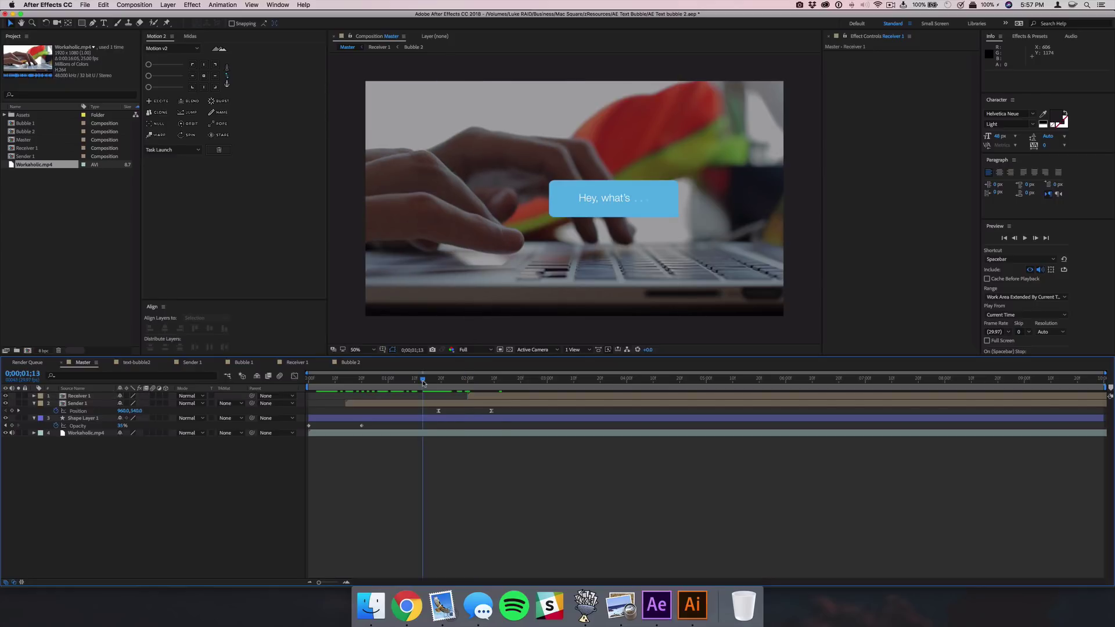
key(space)
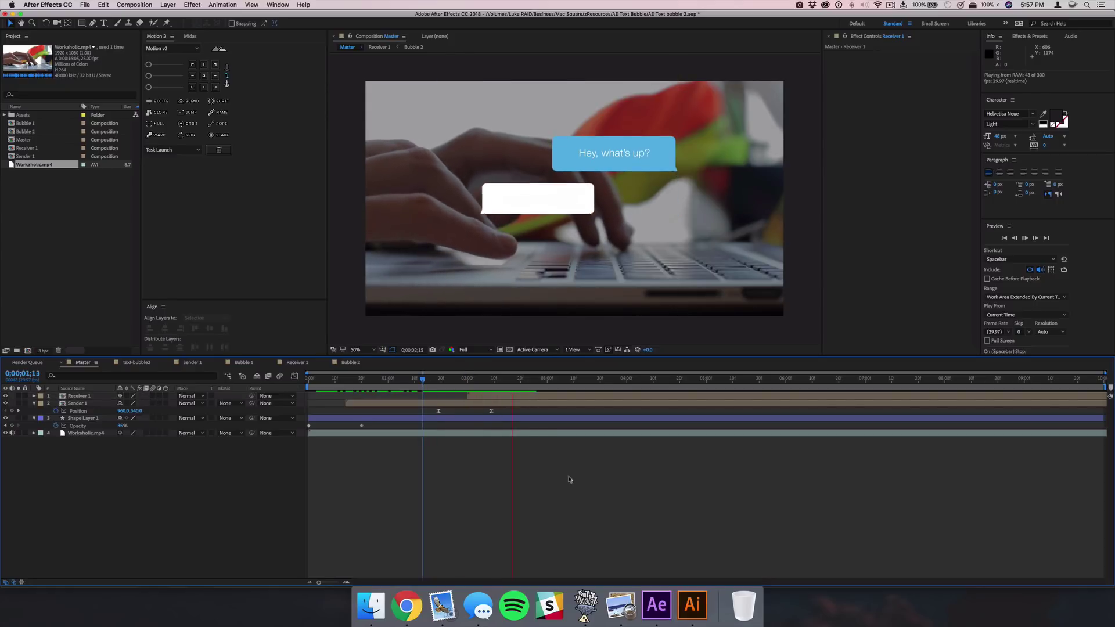
Keyframe both bubble layers' Position at 0;00;03;20, and raise Receiver 1 to 960, 383 and Sender 1 to 960, 176 at 0;00;04;11.
click(551, 383)
drag(552, 384, 600, 393)
click(558, 403)
shift+click(557, 396)
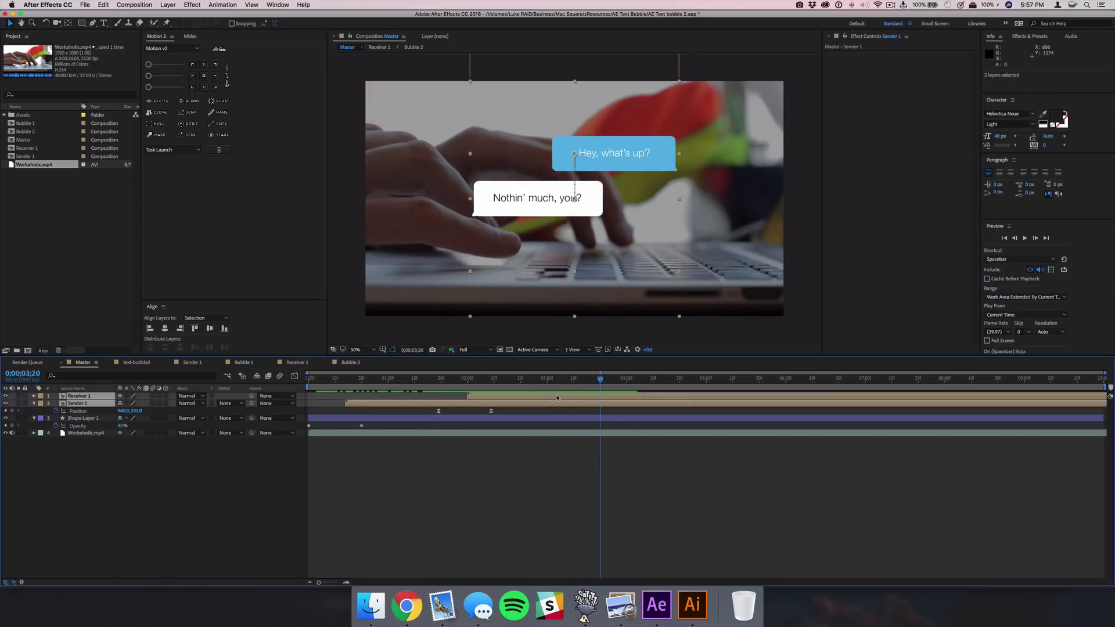
key(p)
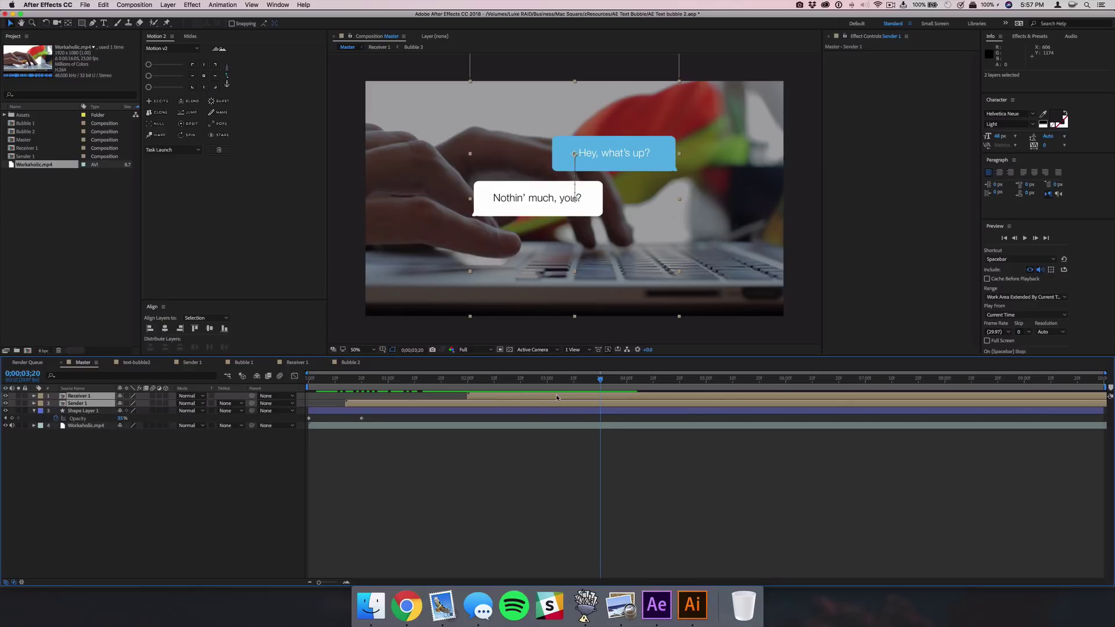
key(p)
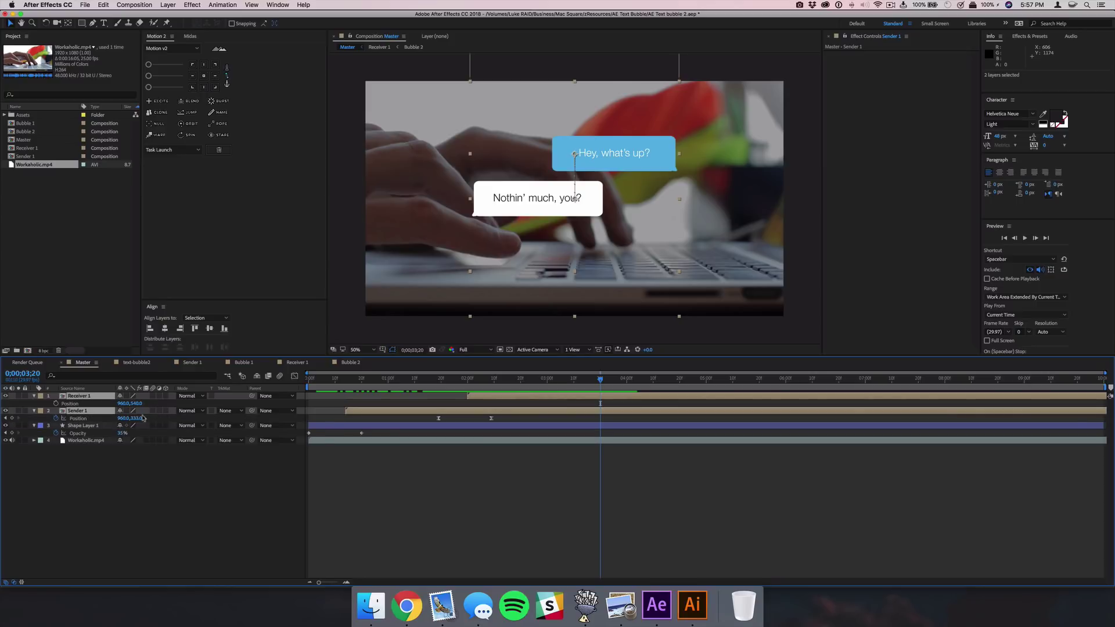
click(69, 403)
shift+click(78, 419)
click(12, 418)
key(space)
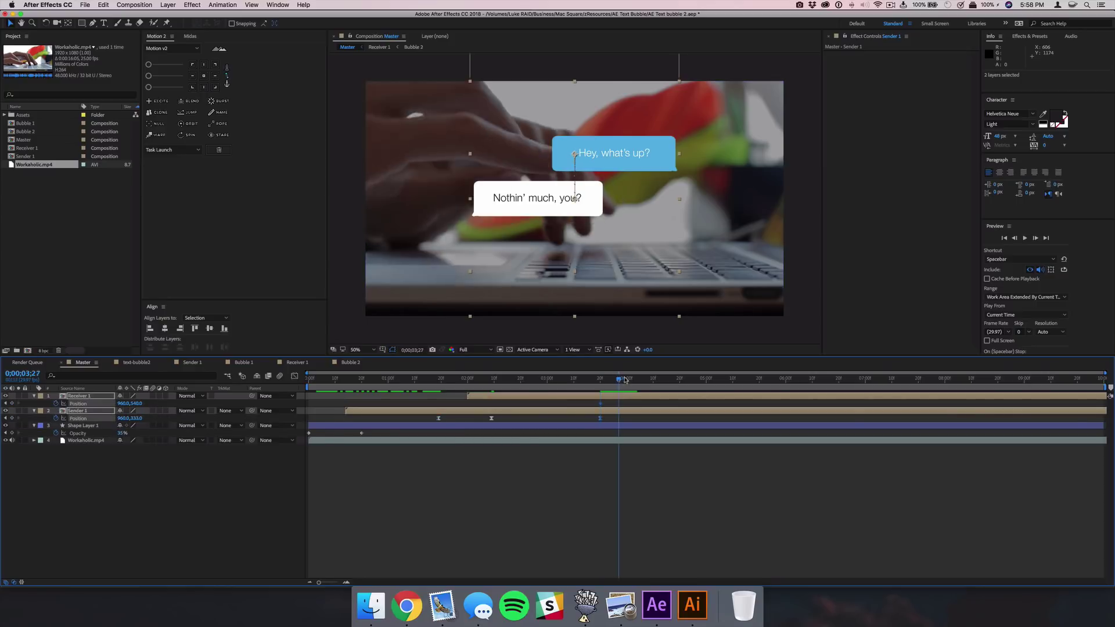
drag(136, 403, 45, 403)
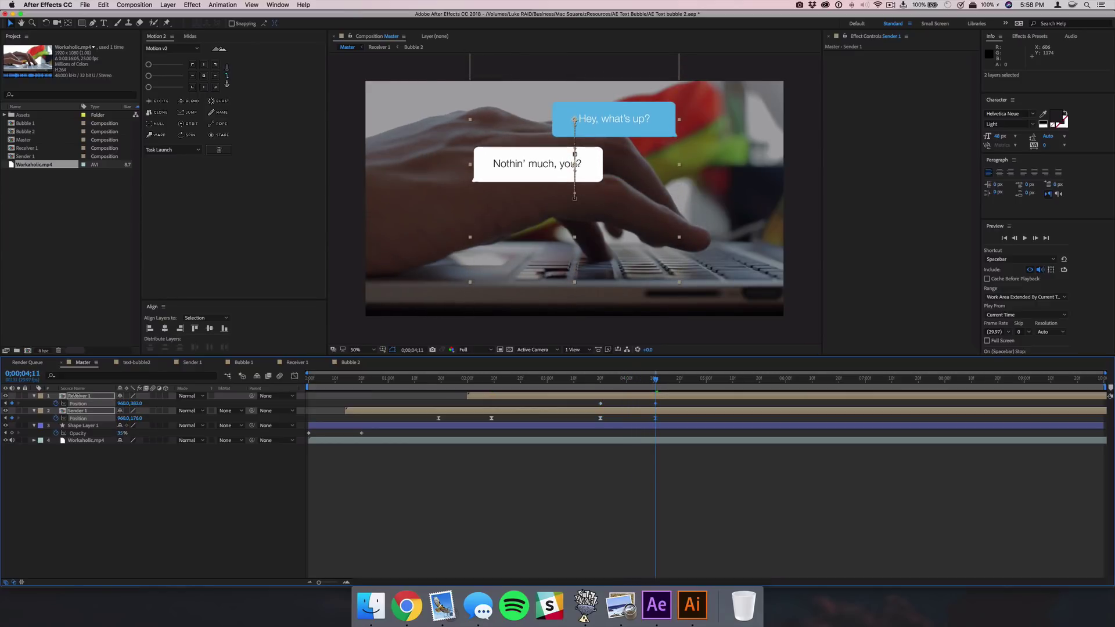
Apply Easy Ease to Receiver 1's Position keyframes and preview the conversation from the beginning.
key(F9)
click(609, 490)
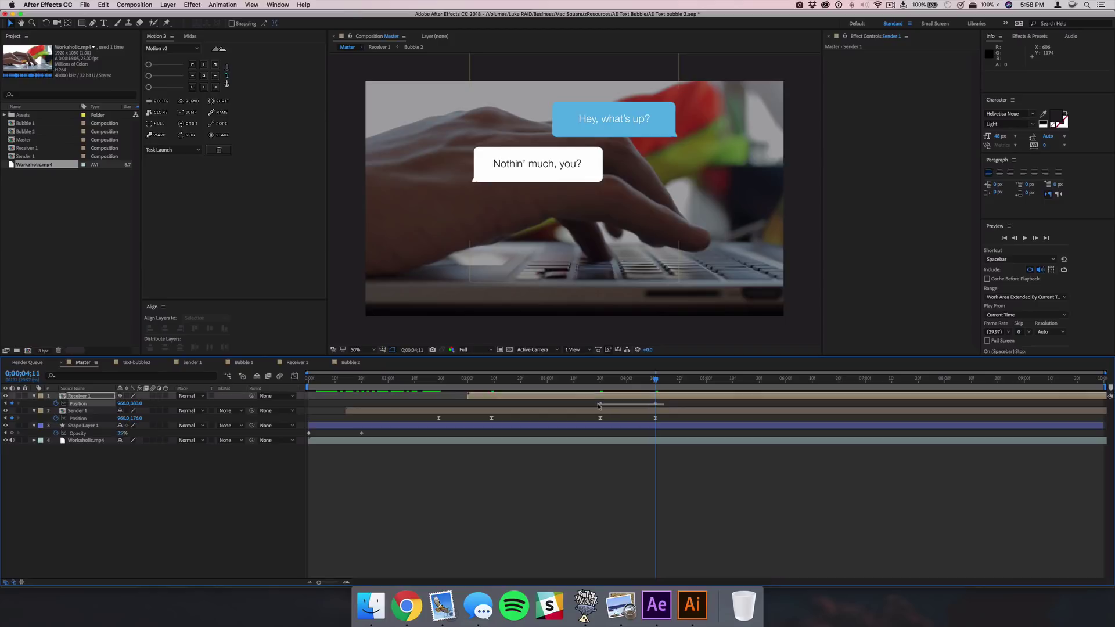
key(Home)
key(space)
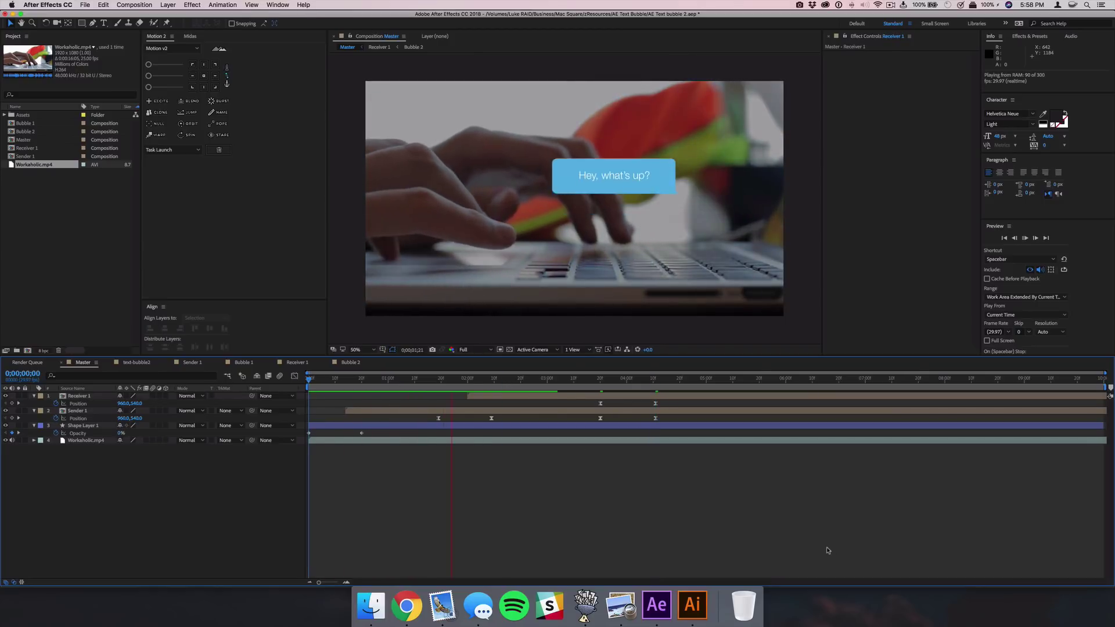